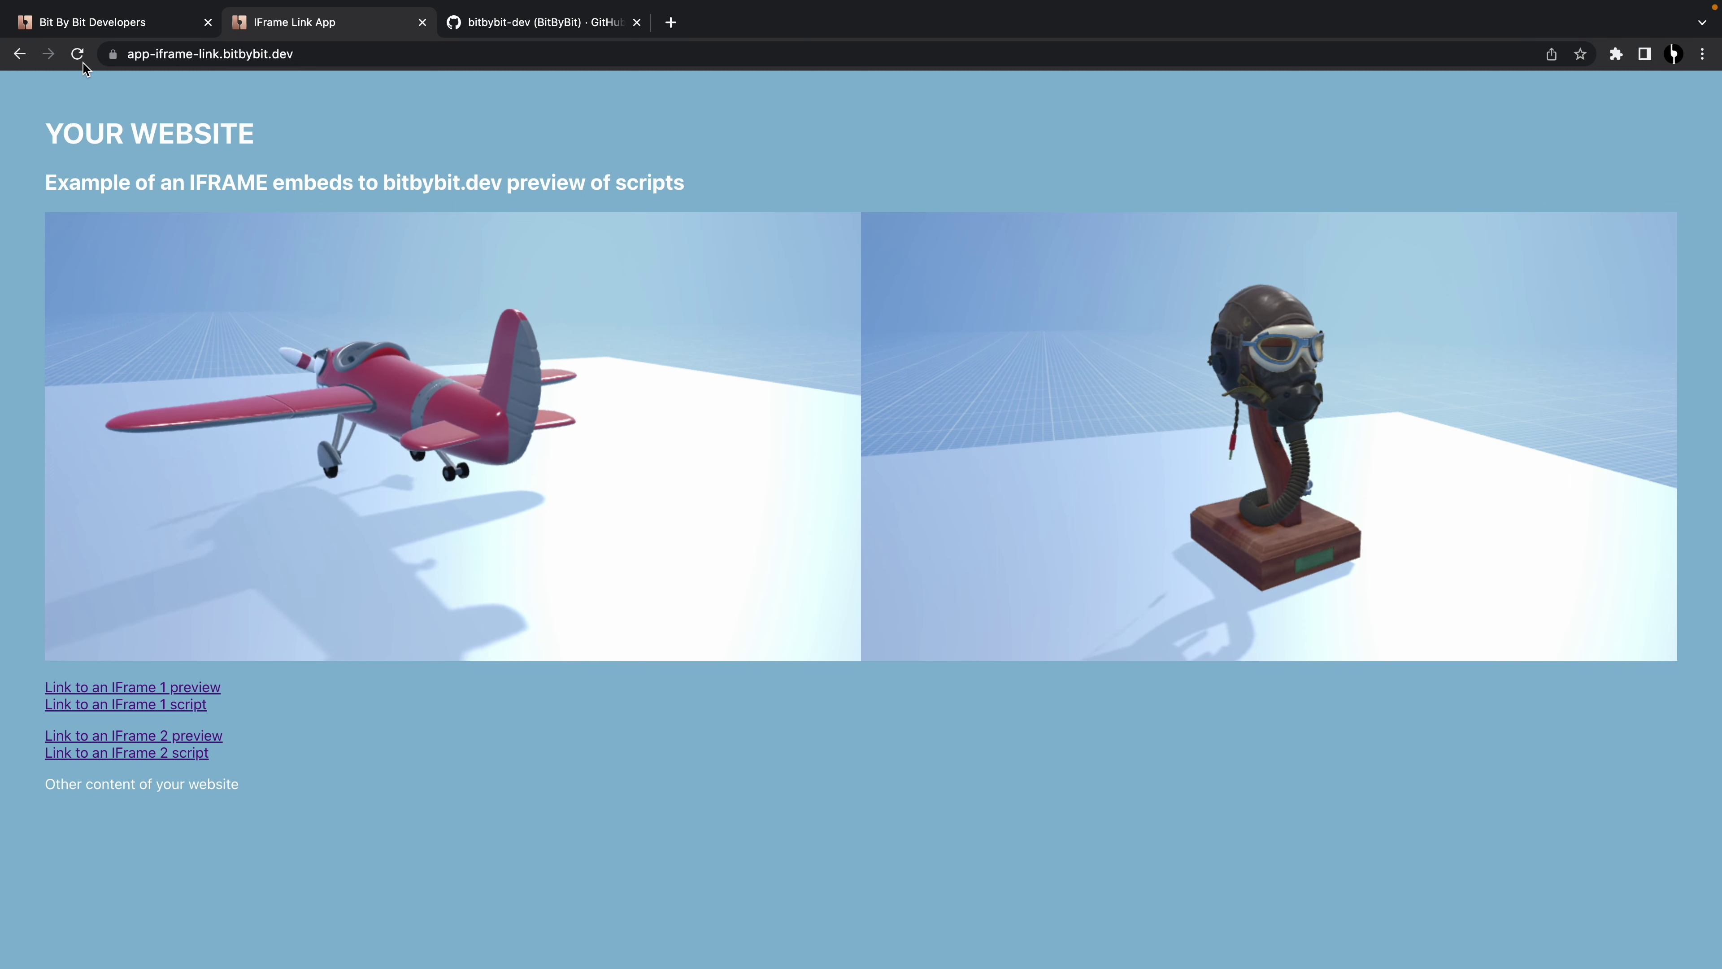
Step: Open the public project "Animated Plane - 3rd party asset" and view its Plane script preview in full screen
{"action": "left_click", "coordinate": [98, 25]}
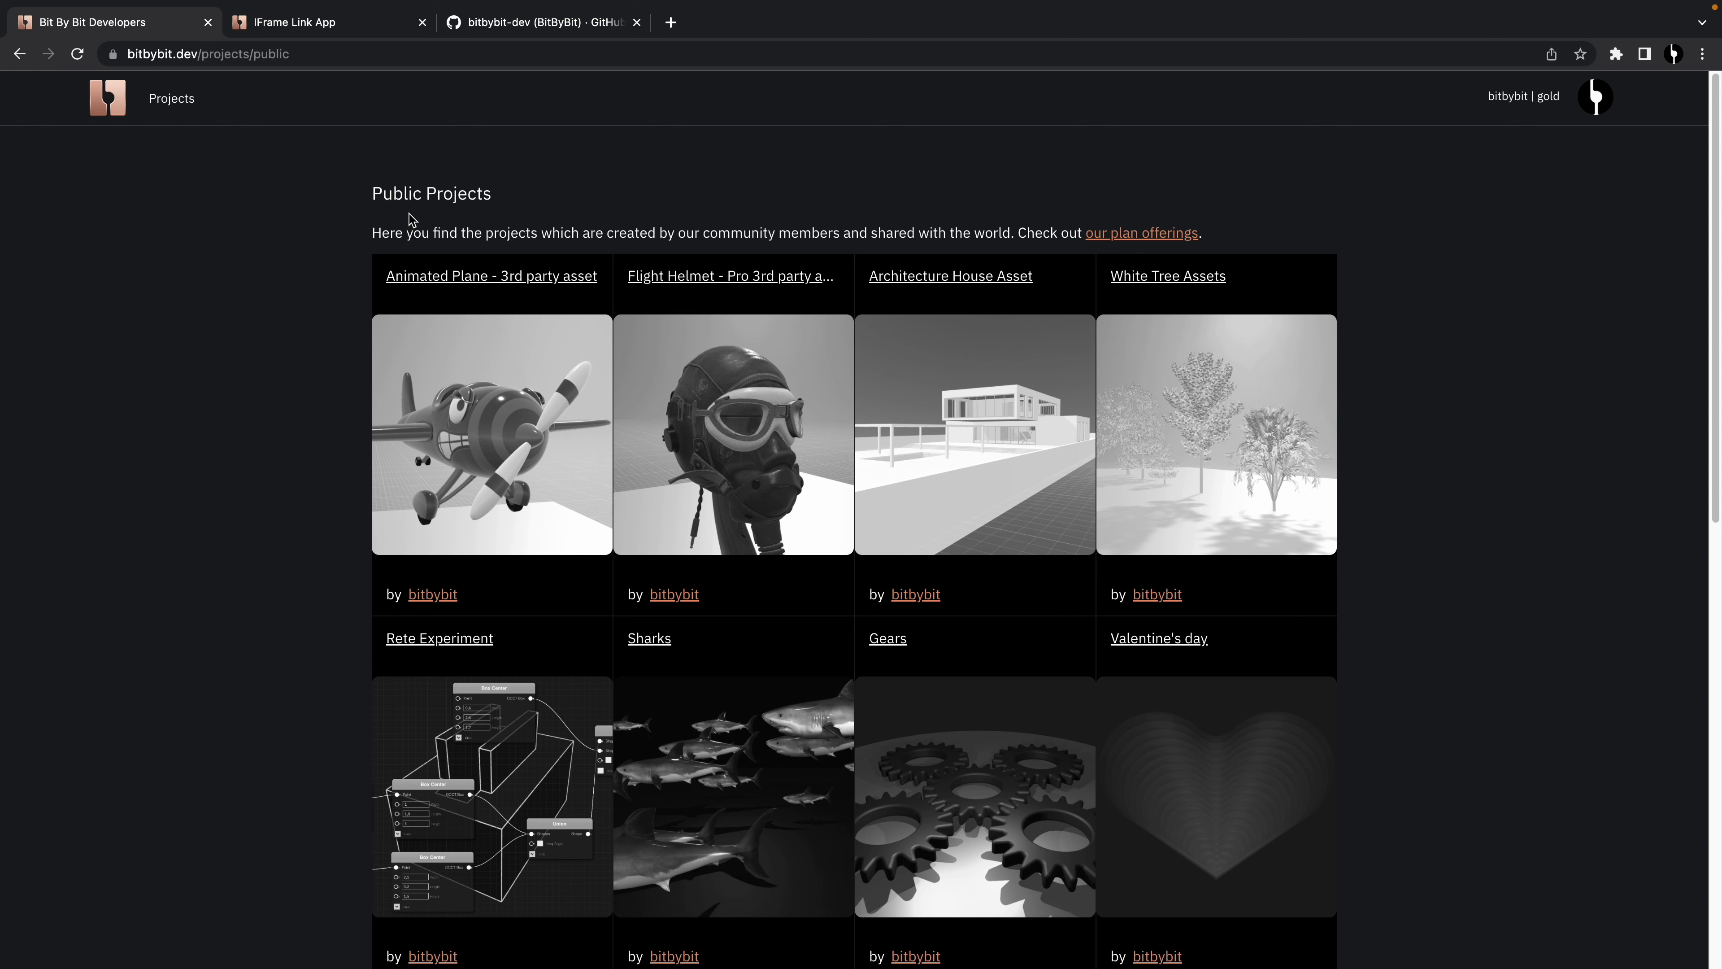
{"action": "left_click", "coordinate": [474, 516]}
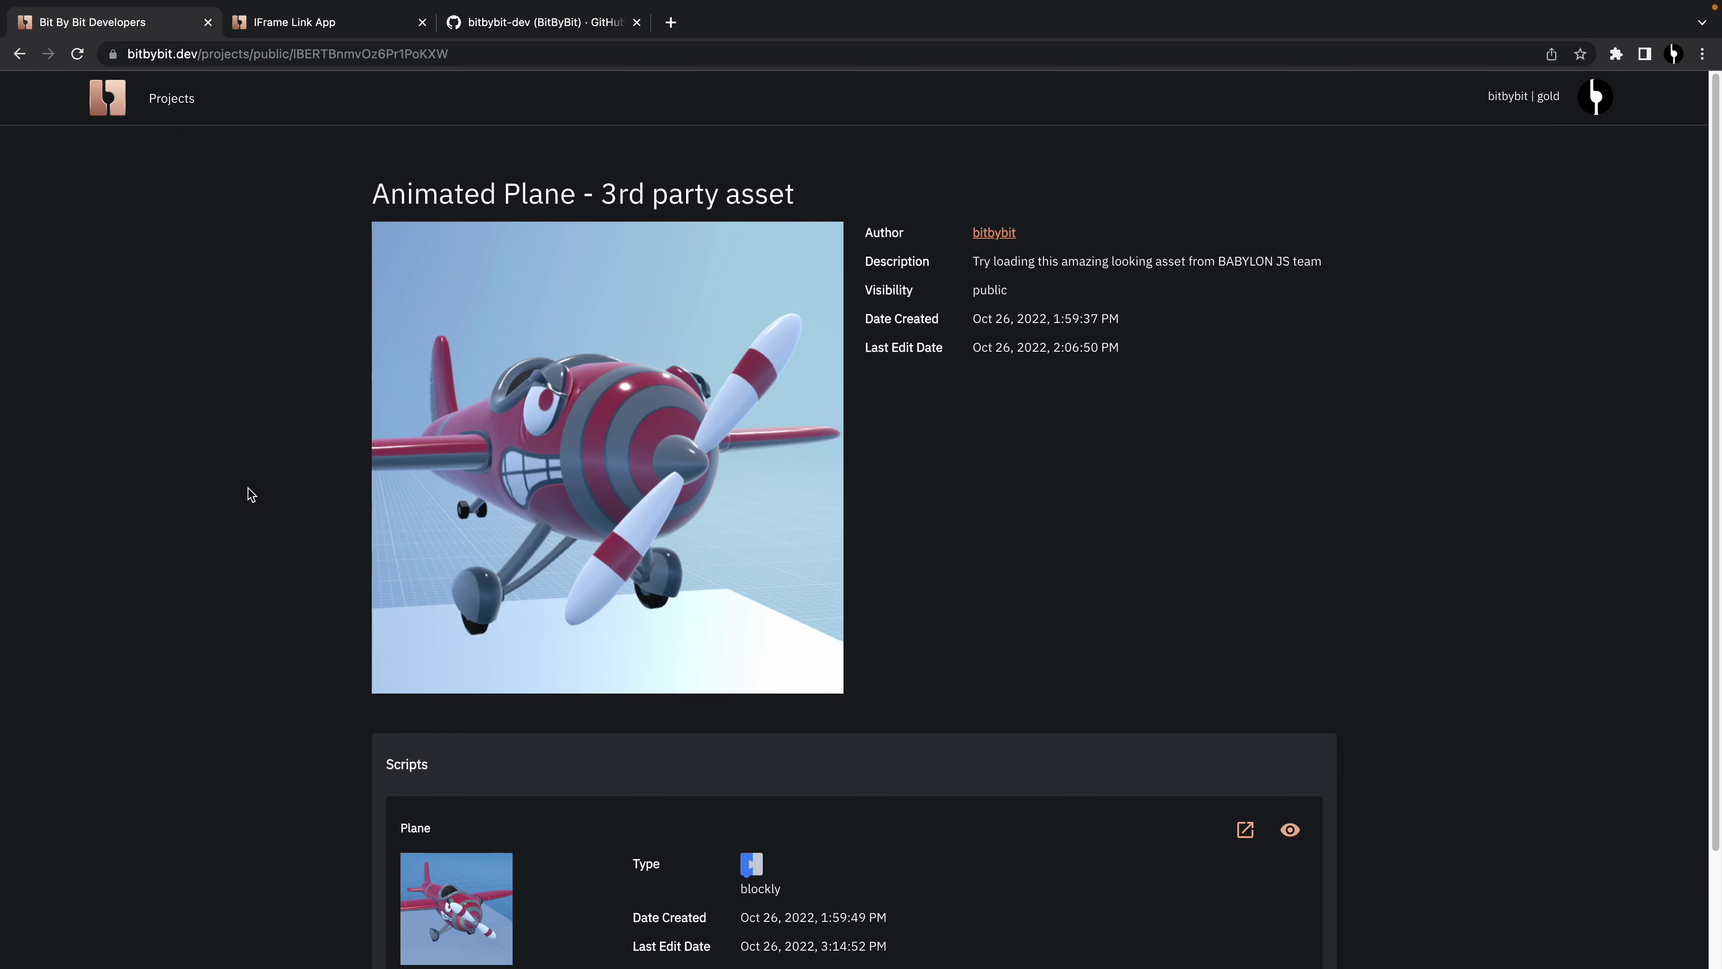
{"action": "scroll", "coordinate": [291, 543], "scroll_direction": "down", "scroll_amount": 2}
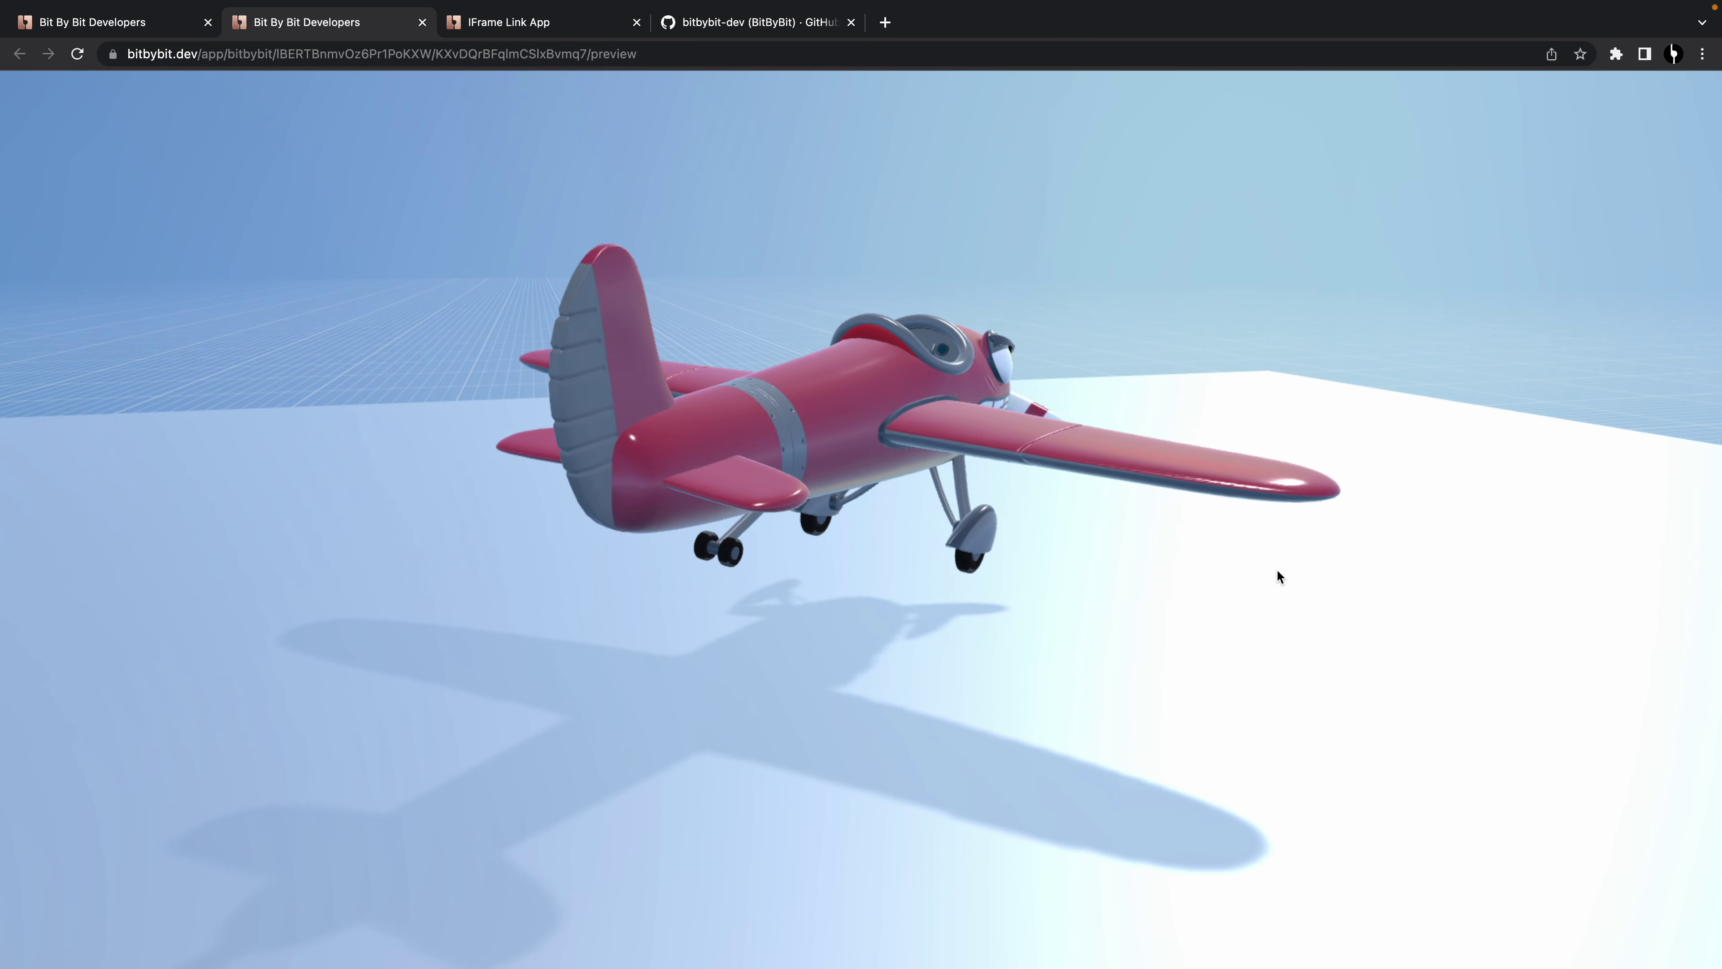
{"action": "key", "text": "ctrl+super+f"}
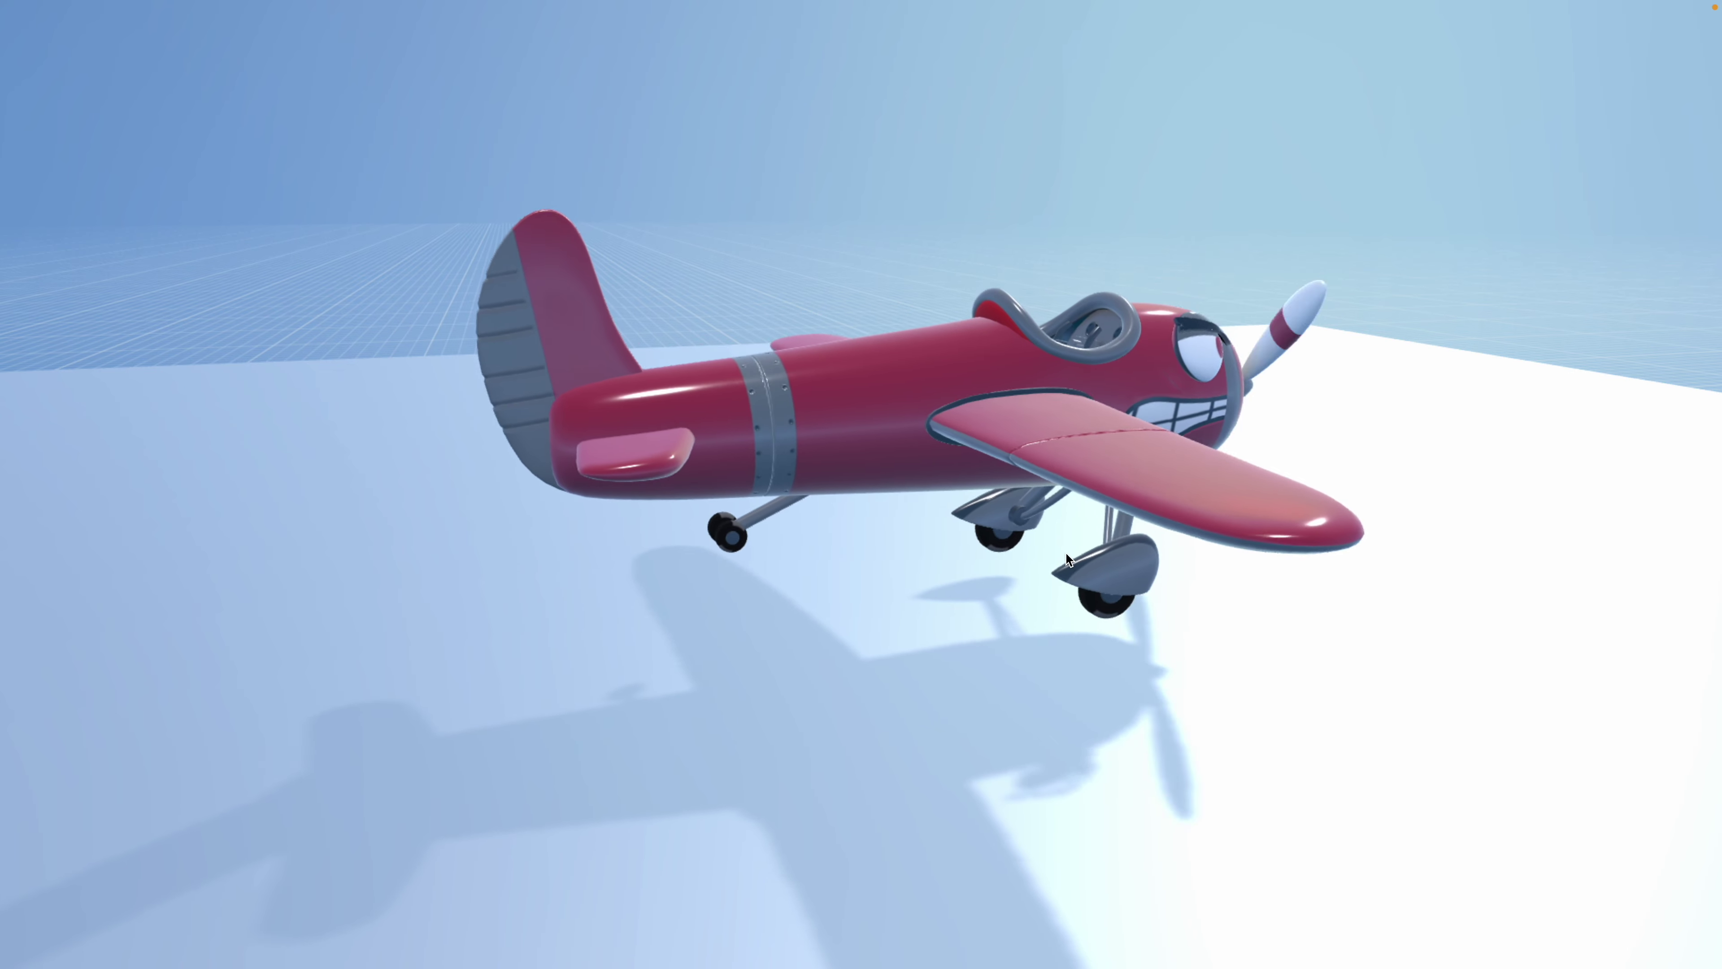
{"action": "key", "text": "Escape"}
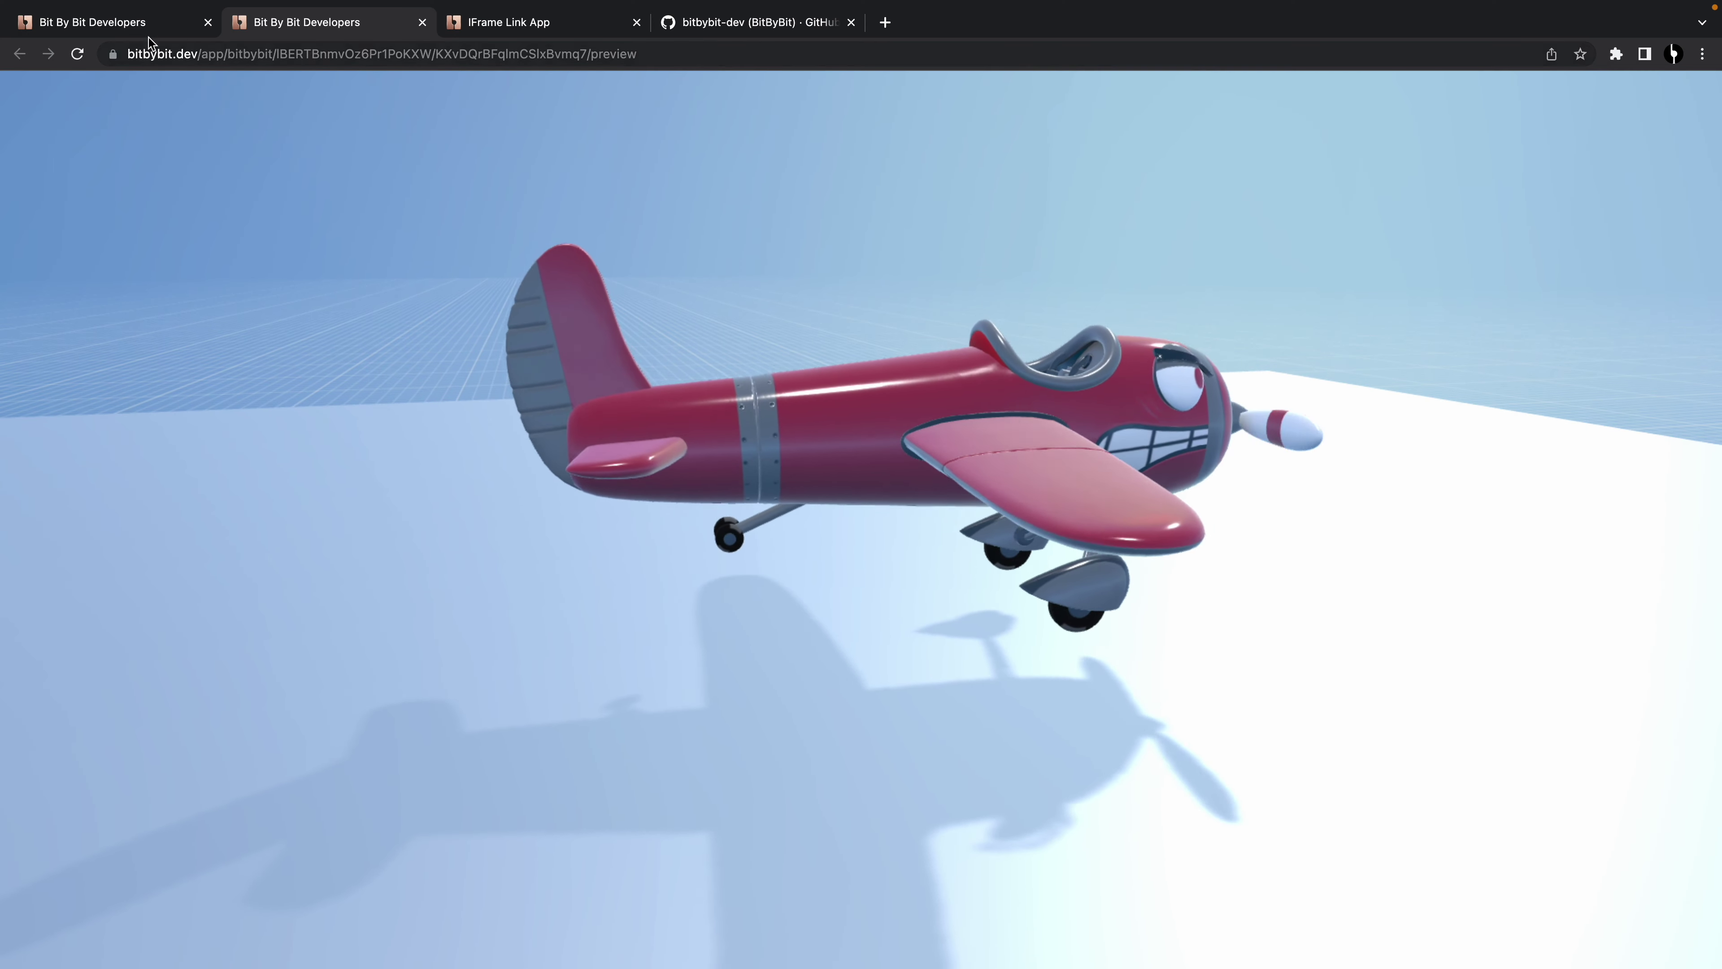
Step: Return to the public projects, open the Flight Helmet project, and view its Flight Helmet demo script in a 3D preview
{"action": "left_click", "coordinate": [115, 27]}
{"action": "scroll", "coordinate": [330, 244], "scroll_direction": "up", "scroll_amount": 2}
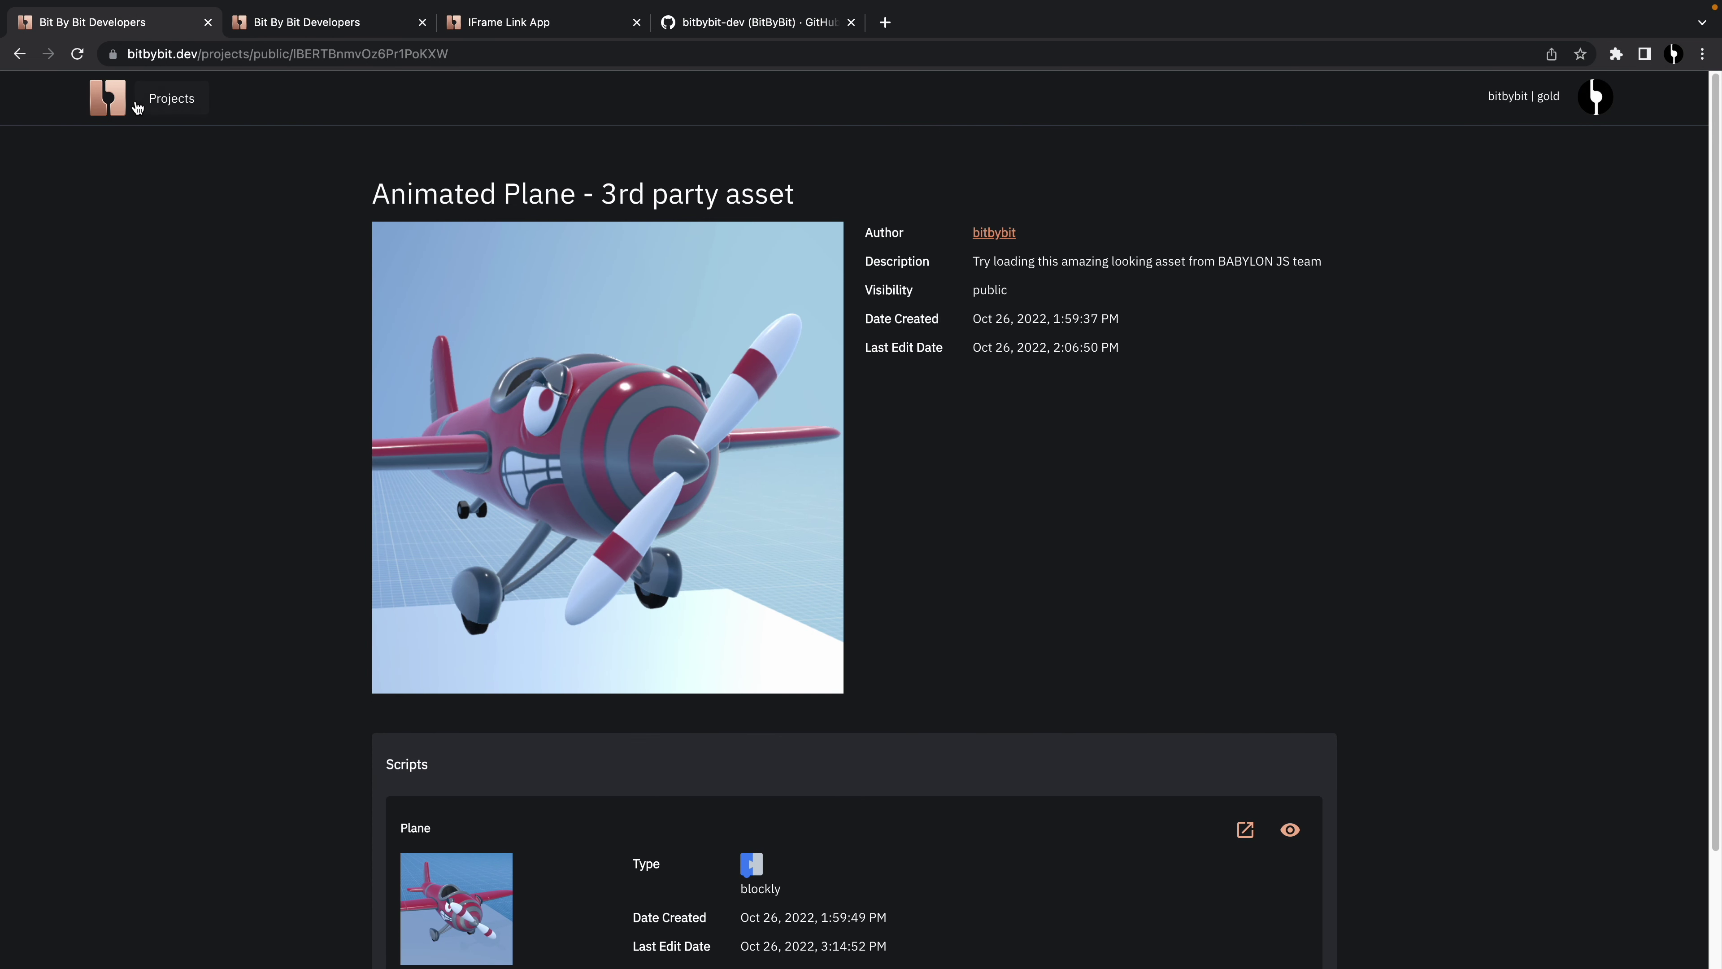
{"action": "left_click", "coordinate": [190, 114]}
{"action": "left_click", "coordinate": [209, 274]}
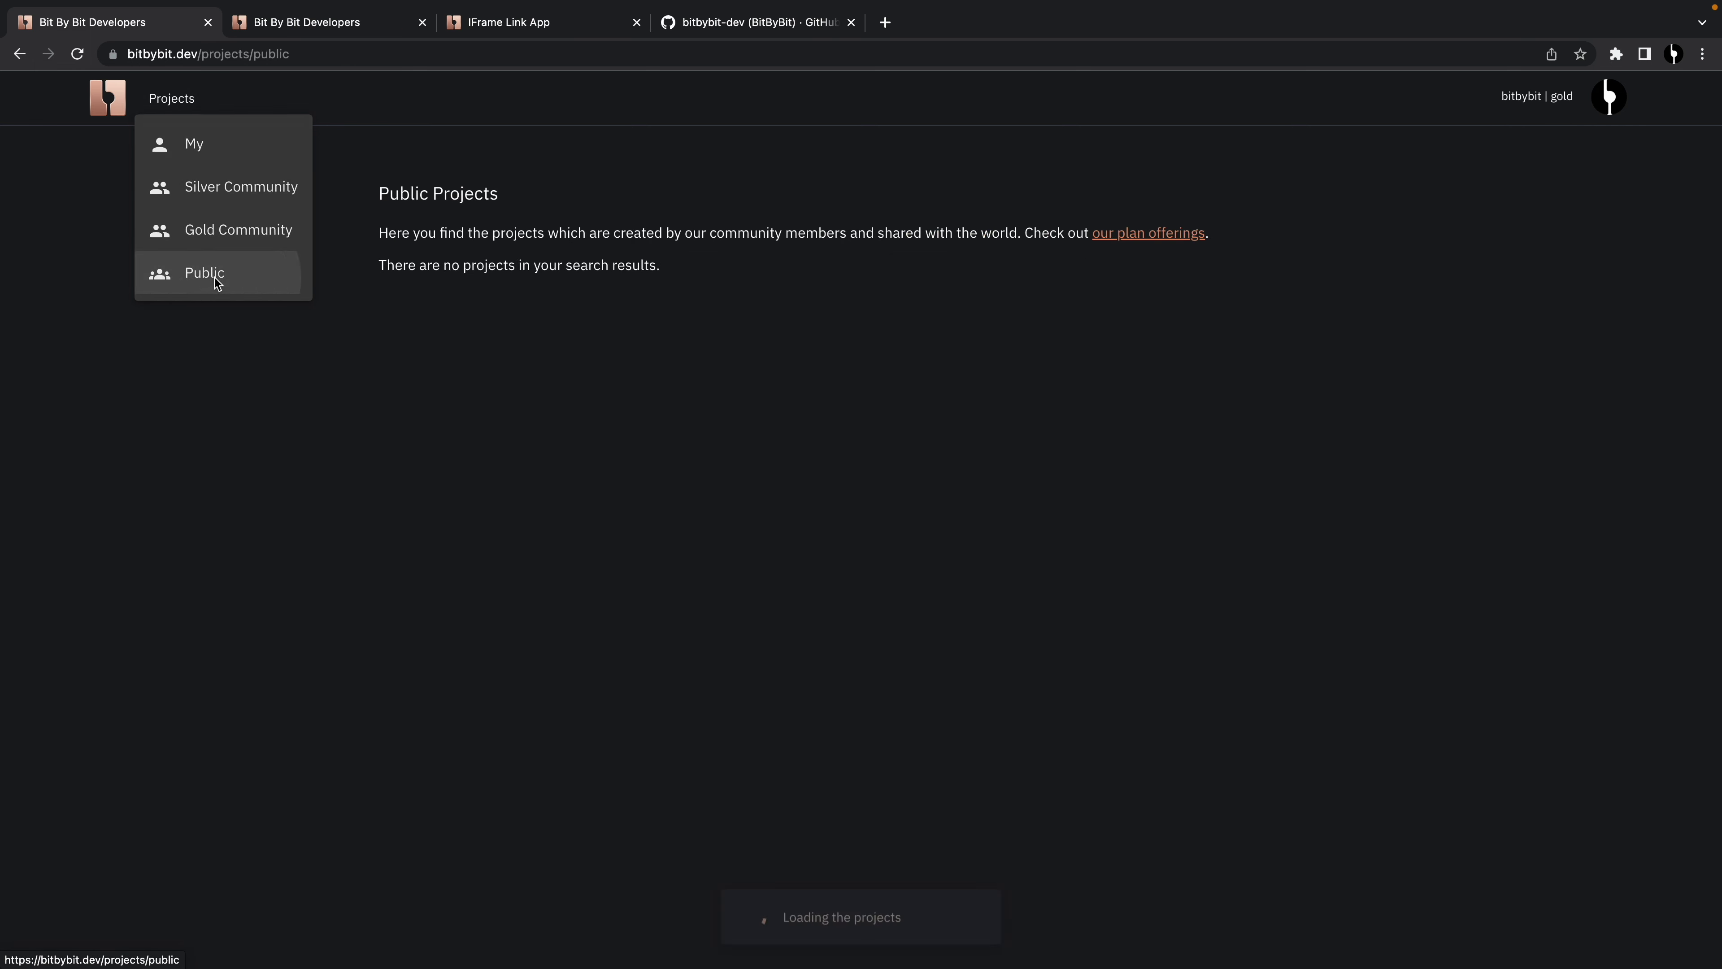
{"action": "left_click", "coordinate": [702, 386]}
{"action": "scroll", "coordinate": [455, 419], "scroll_direction": "down", "scroll_amount": 1}
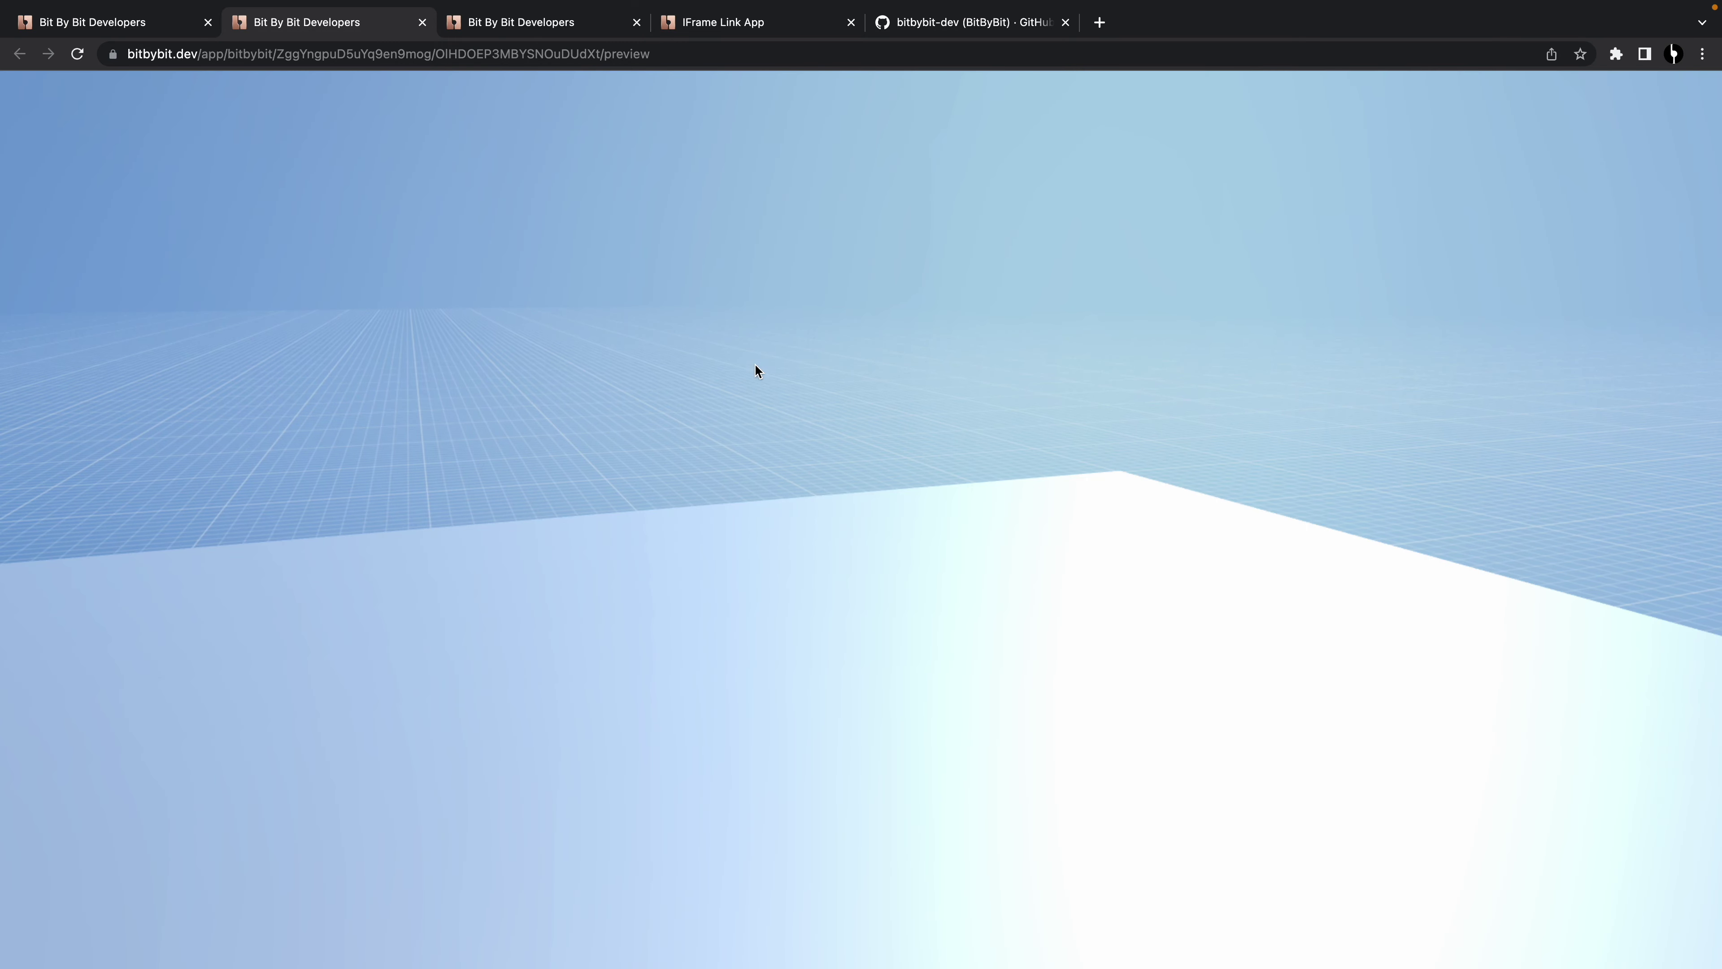
{"action": "left_click_drag", "start_coordinate": [1161, 521], "coordinate": [814, 324]}
Step: Preview the "Example in Blockly" script of the public Speculative Robotic Tower project and close the preview
{"action": "left_click", "coordinate": [129, 24]}
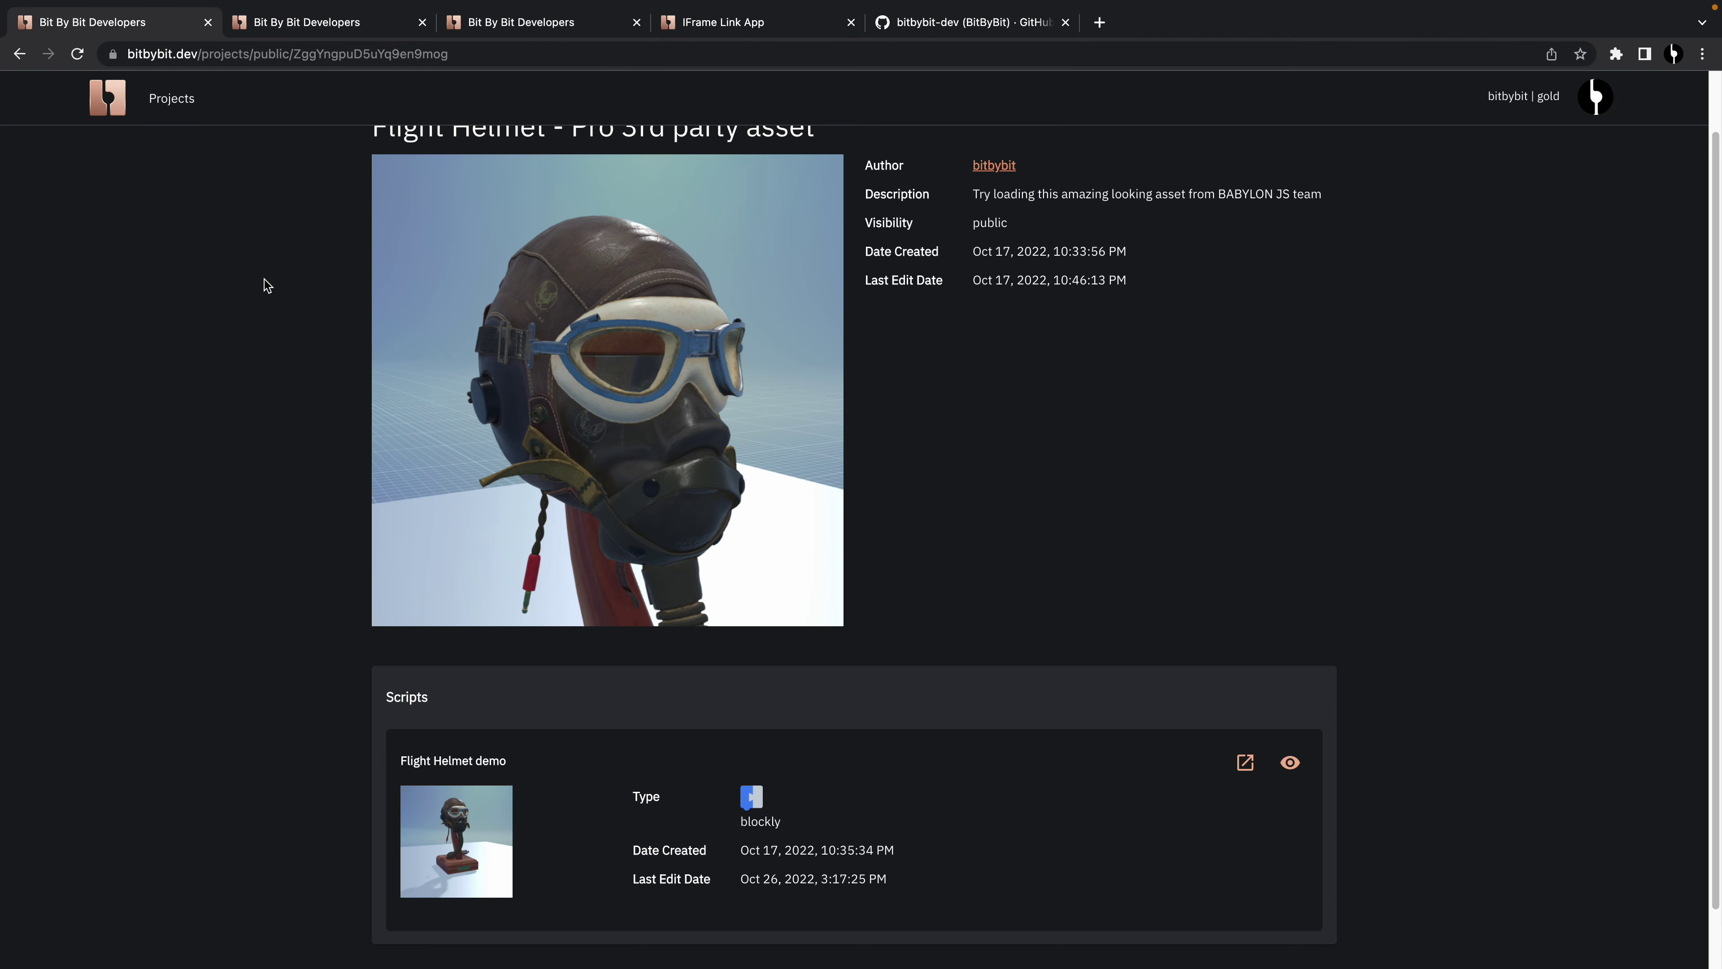
{"action": "left_click", "coordinate": [183, 101]}
{"action": "left_click", "coordinate": [198, 270]}
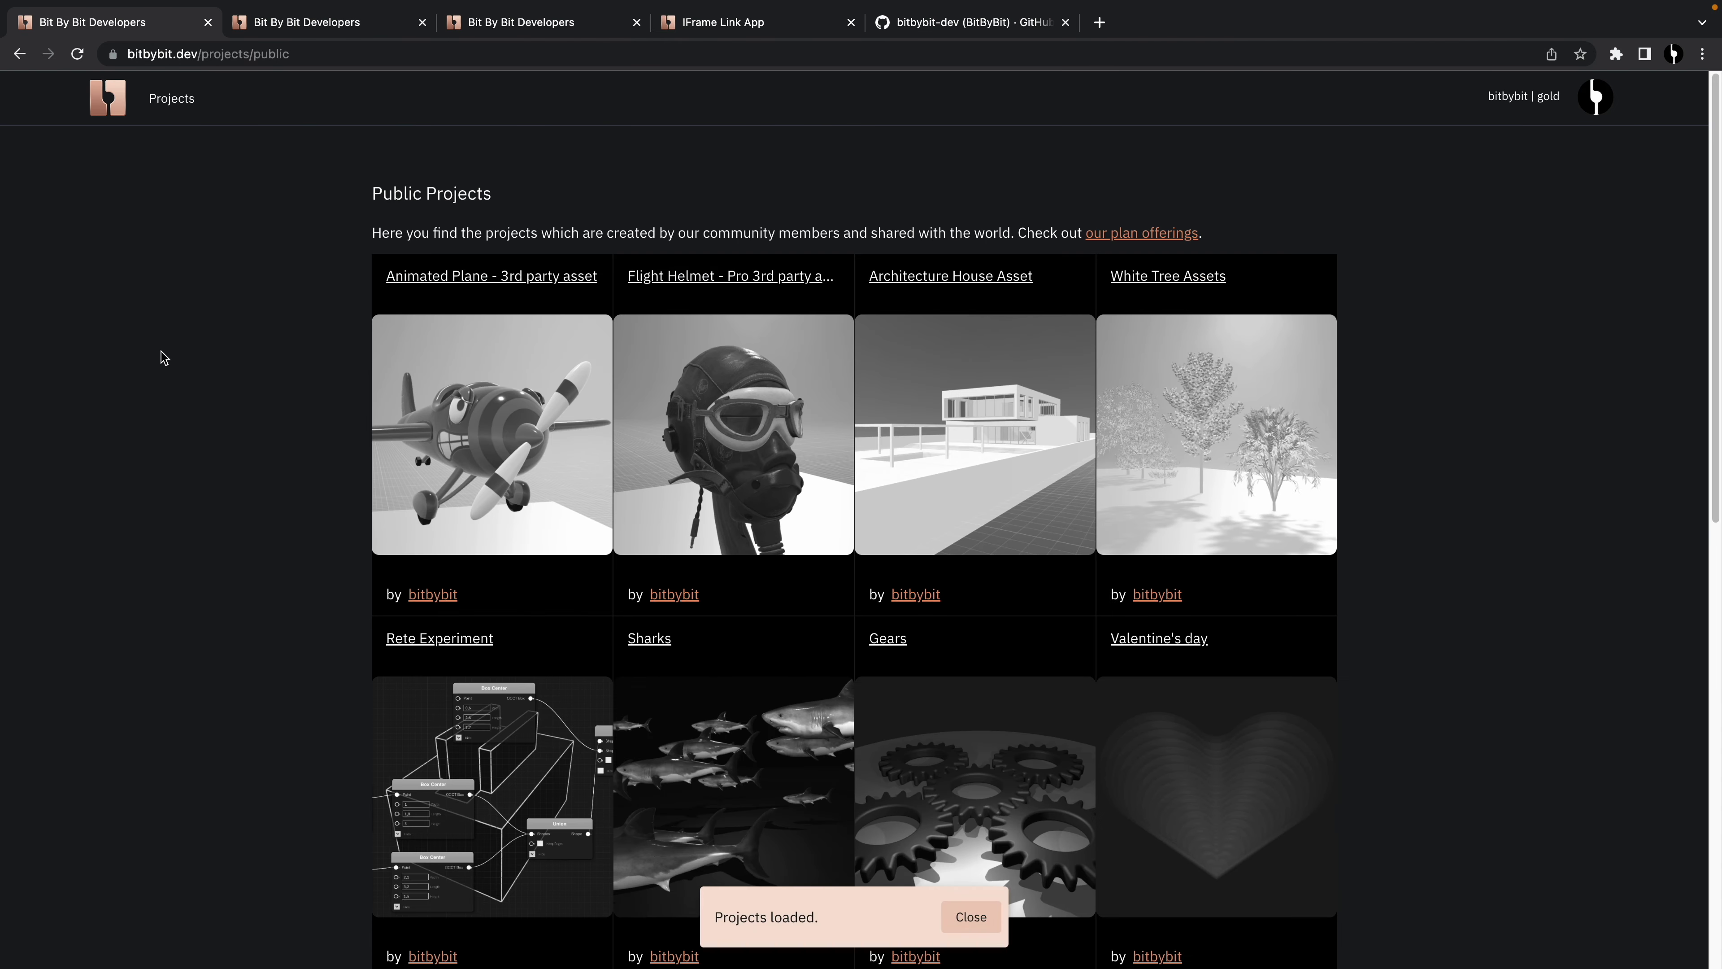
{"action": "scroll", "coordinate": [551, 566], "scroll_direction": "down", "scroll_amount": 5}
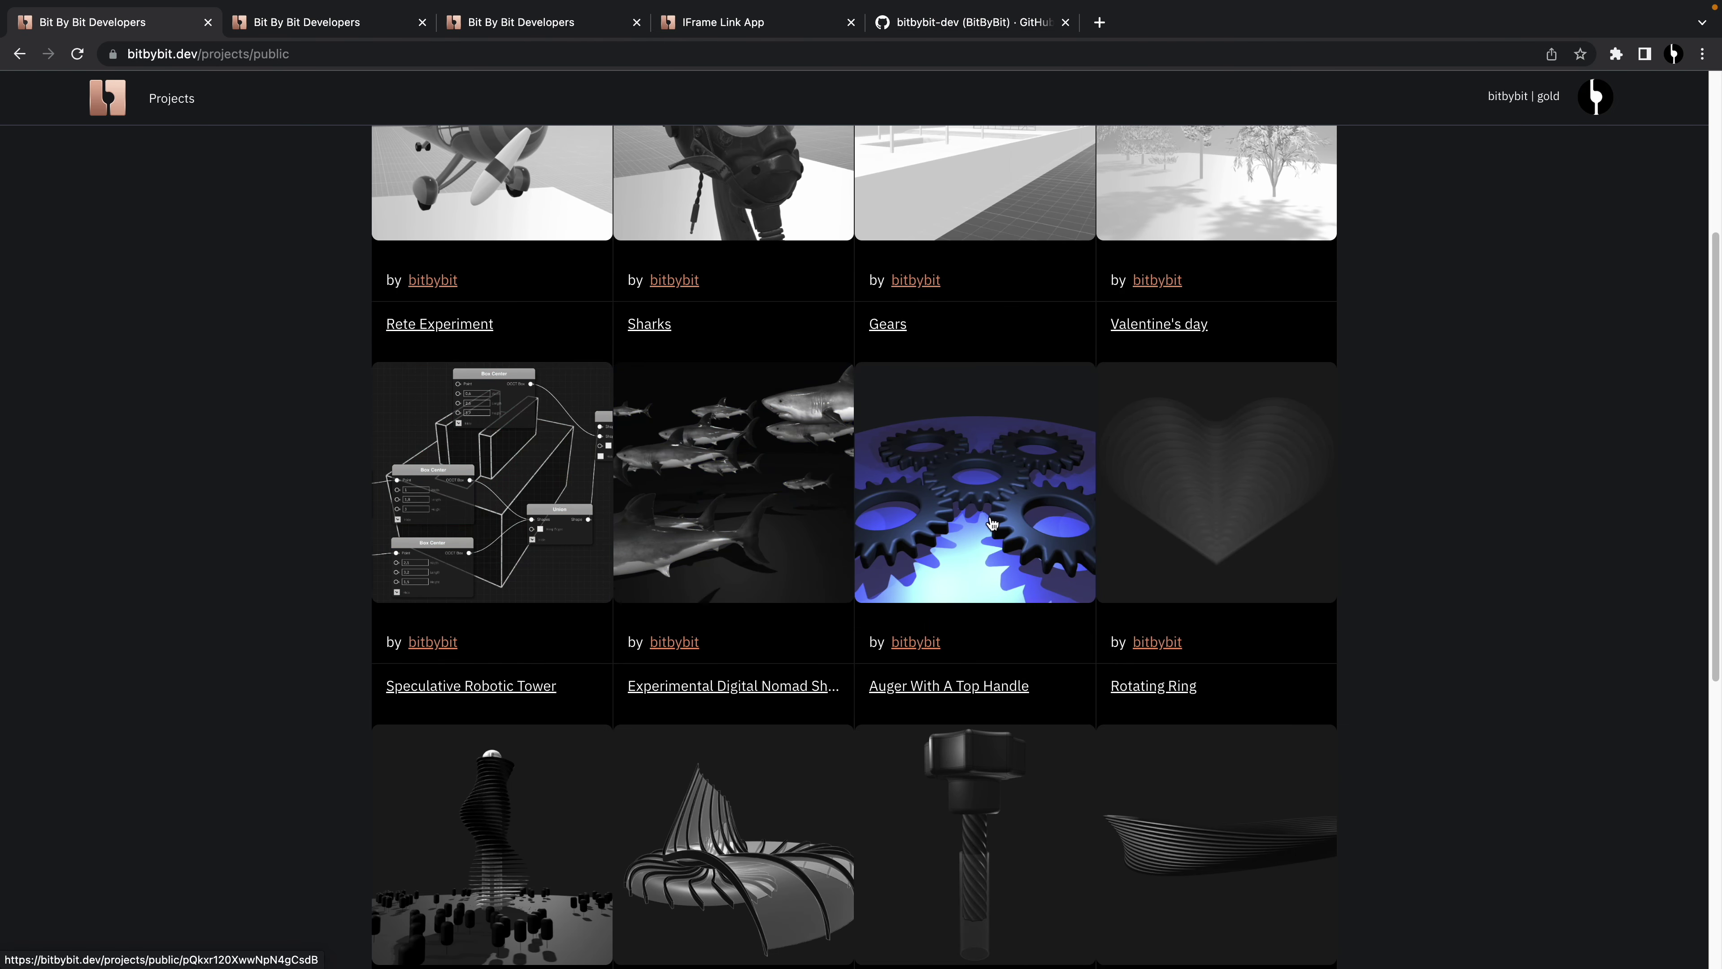
{"action": "scroll", "coordinate": [989, 520], "scroll_direction": "down", "scroll_amount": 1}
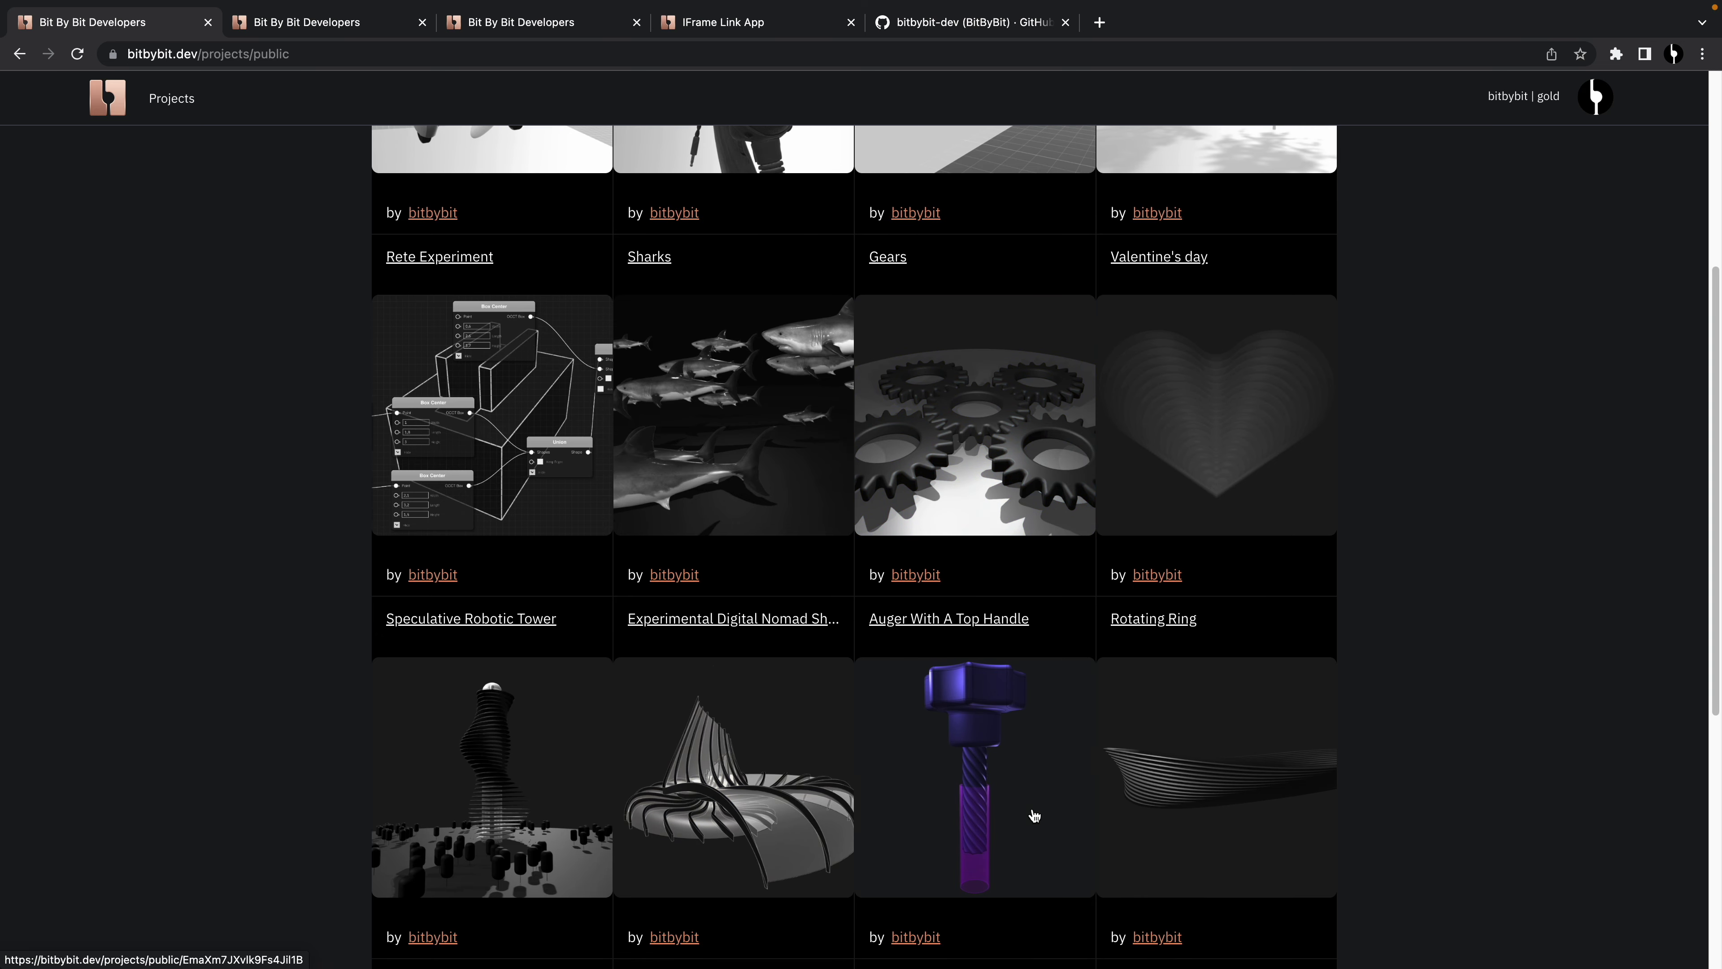
{"action": "left_click", "coordinate": [470, 823]}
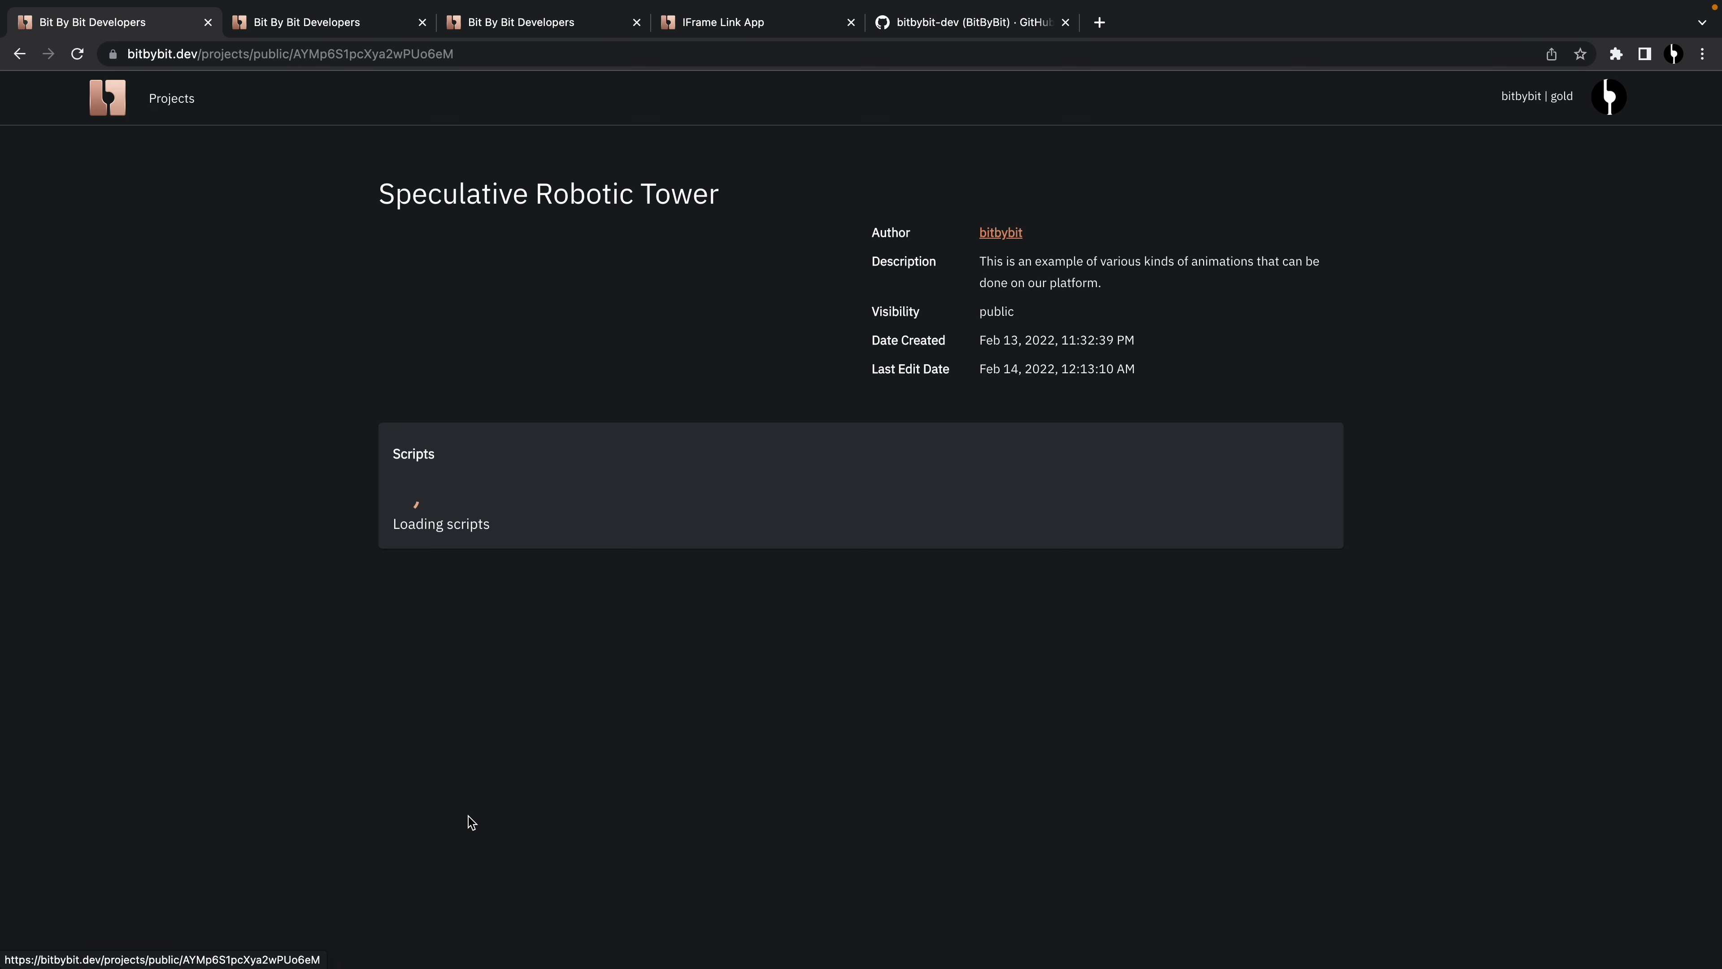
{"action": "scroll", "coordinate": [1245, 788], "scroll_direction": "down", "scroll_amount": 2}
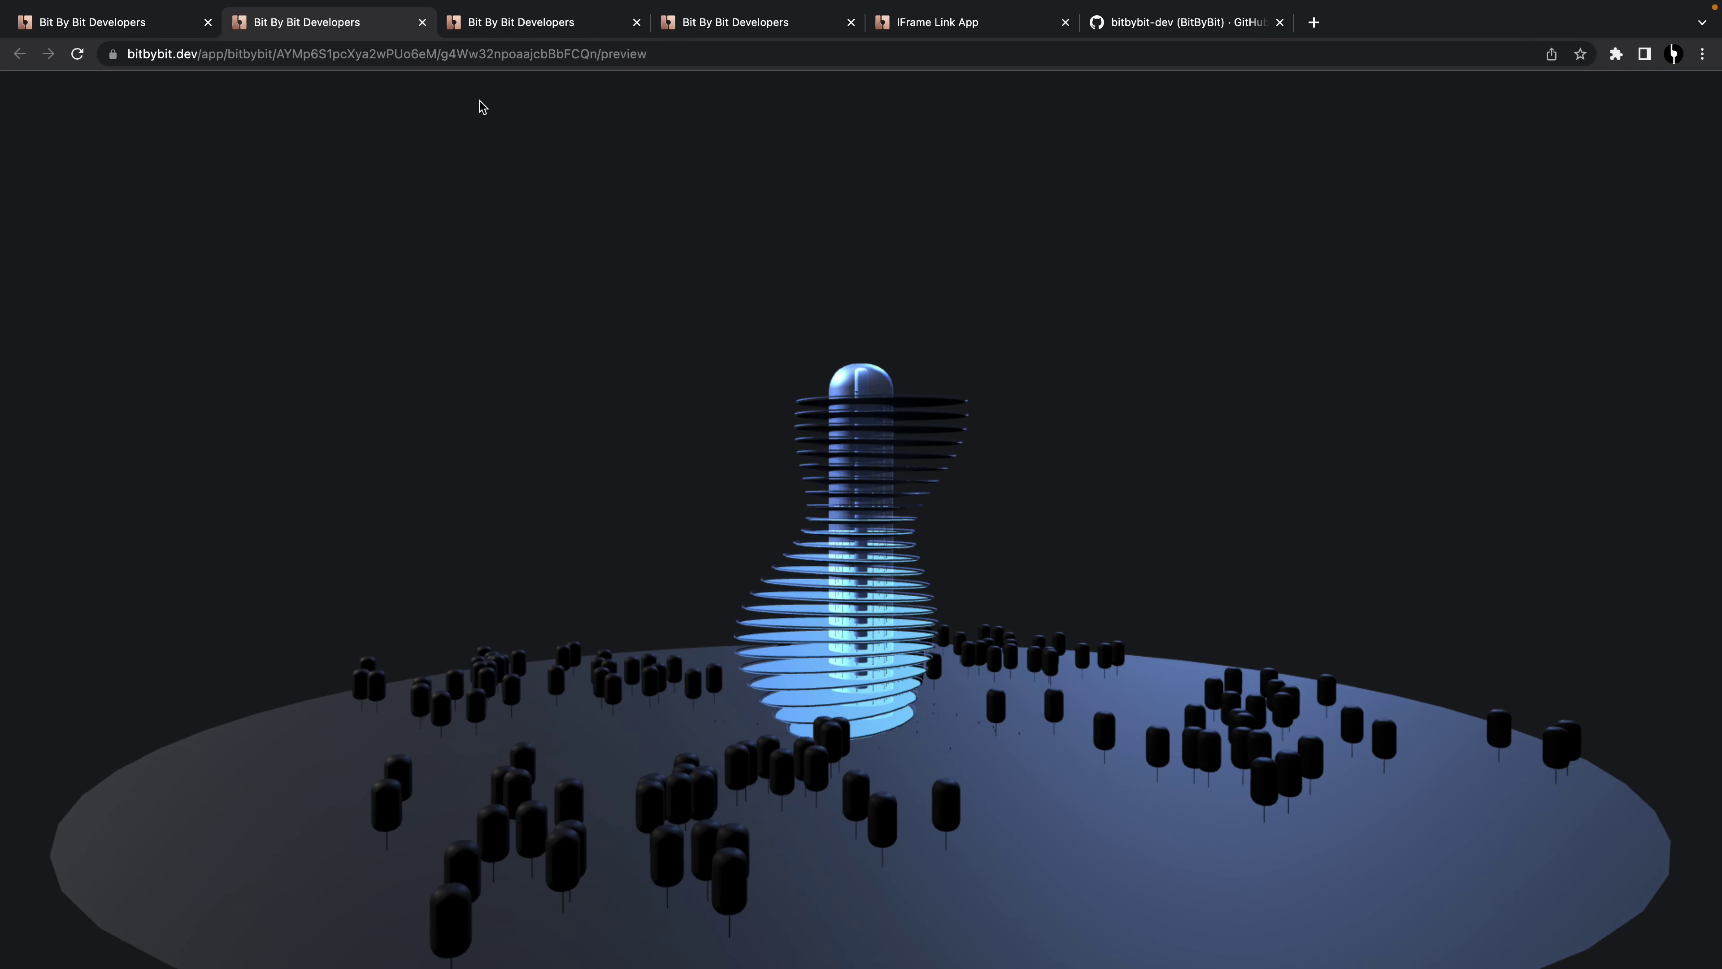
{"action": "left_click", "coordinate": [422, 22]}
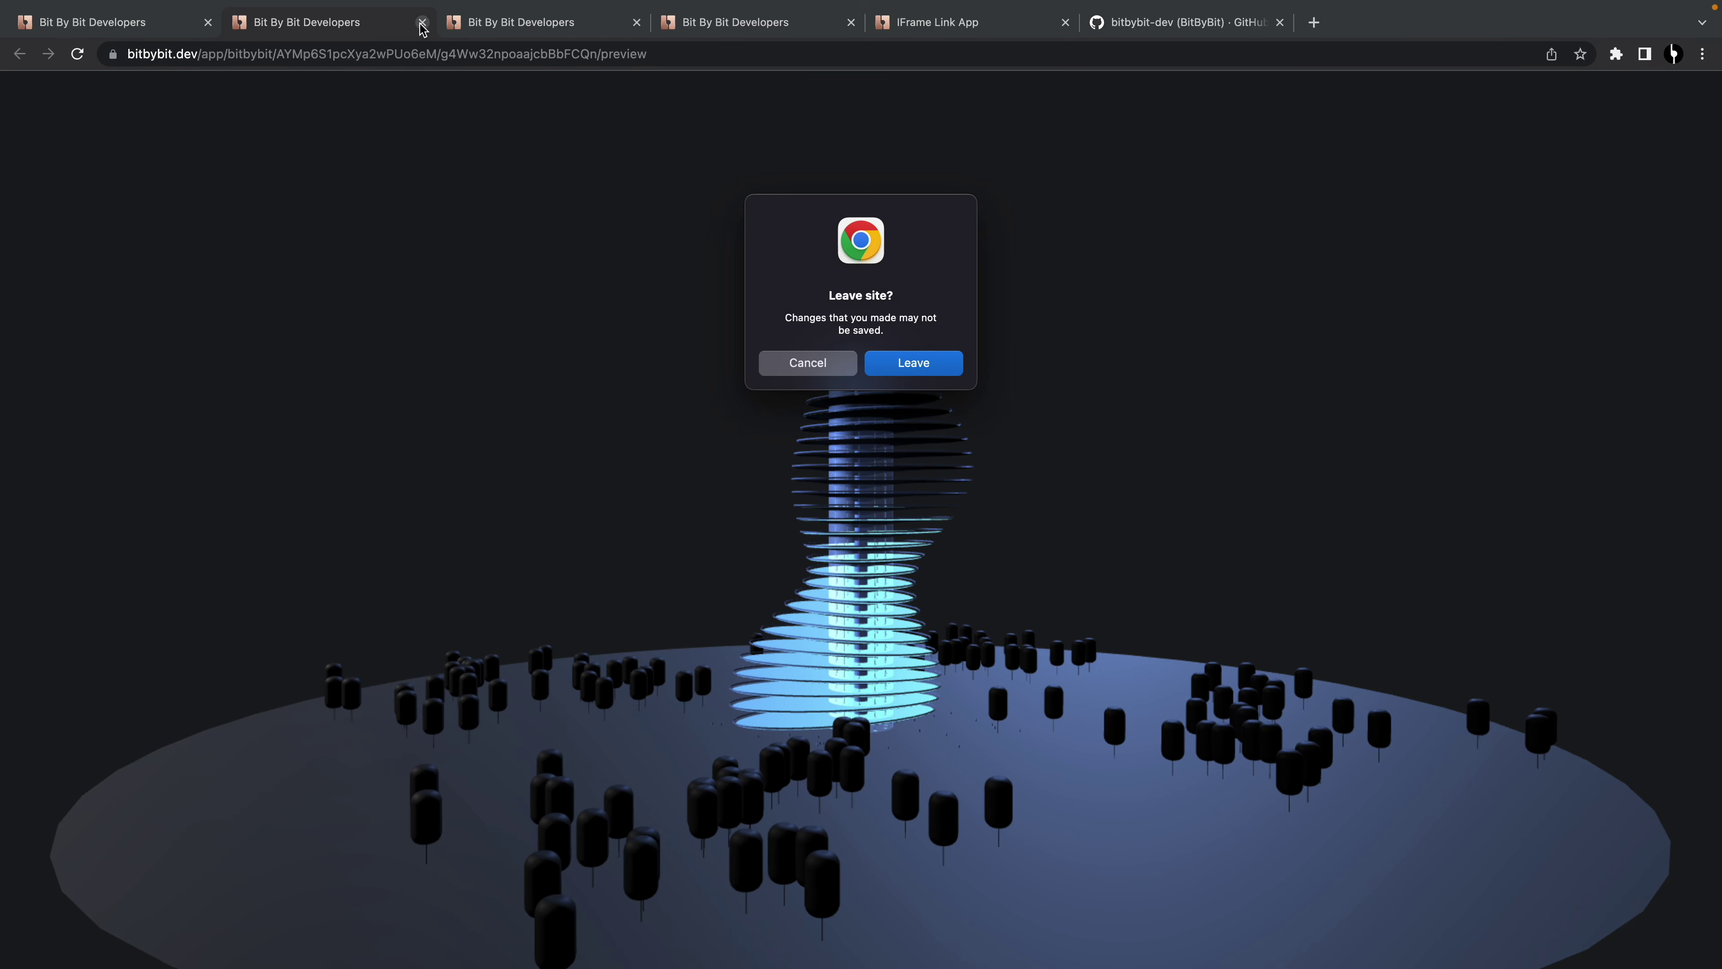
{"action": "left_click", "coordinate": [934, 368]}
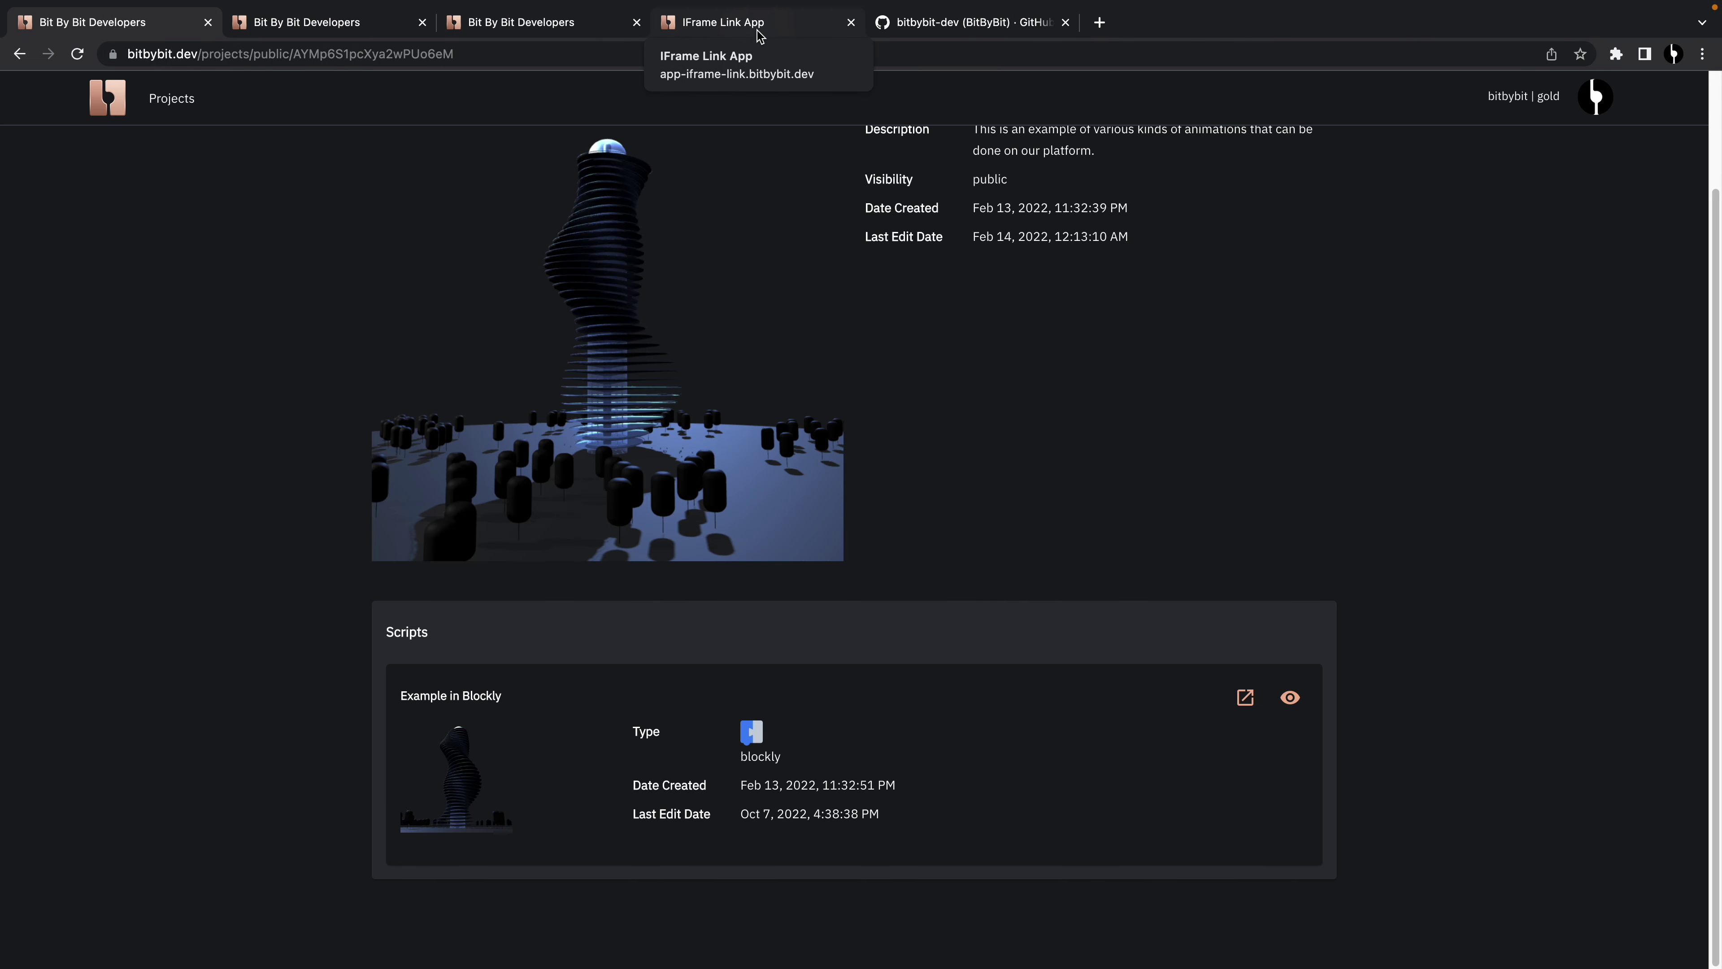
Step: View the IFrame Link App page, and open react/iframe-link/src/App.tsx from the app-examples repository on bitbybit-dev's GitHub page
{"action": "left_click", "coordinate": [706, 29]}
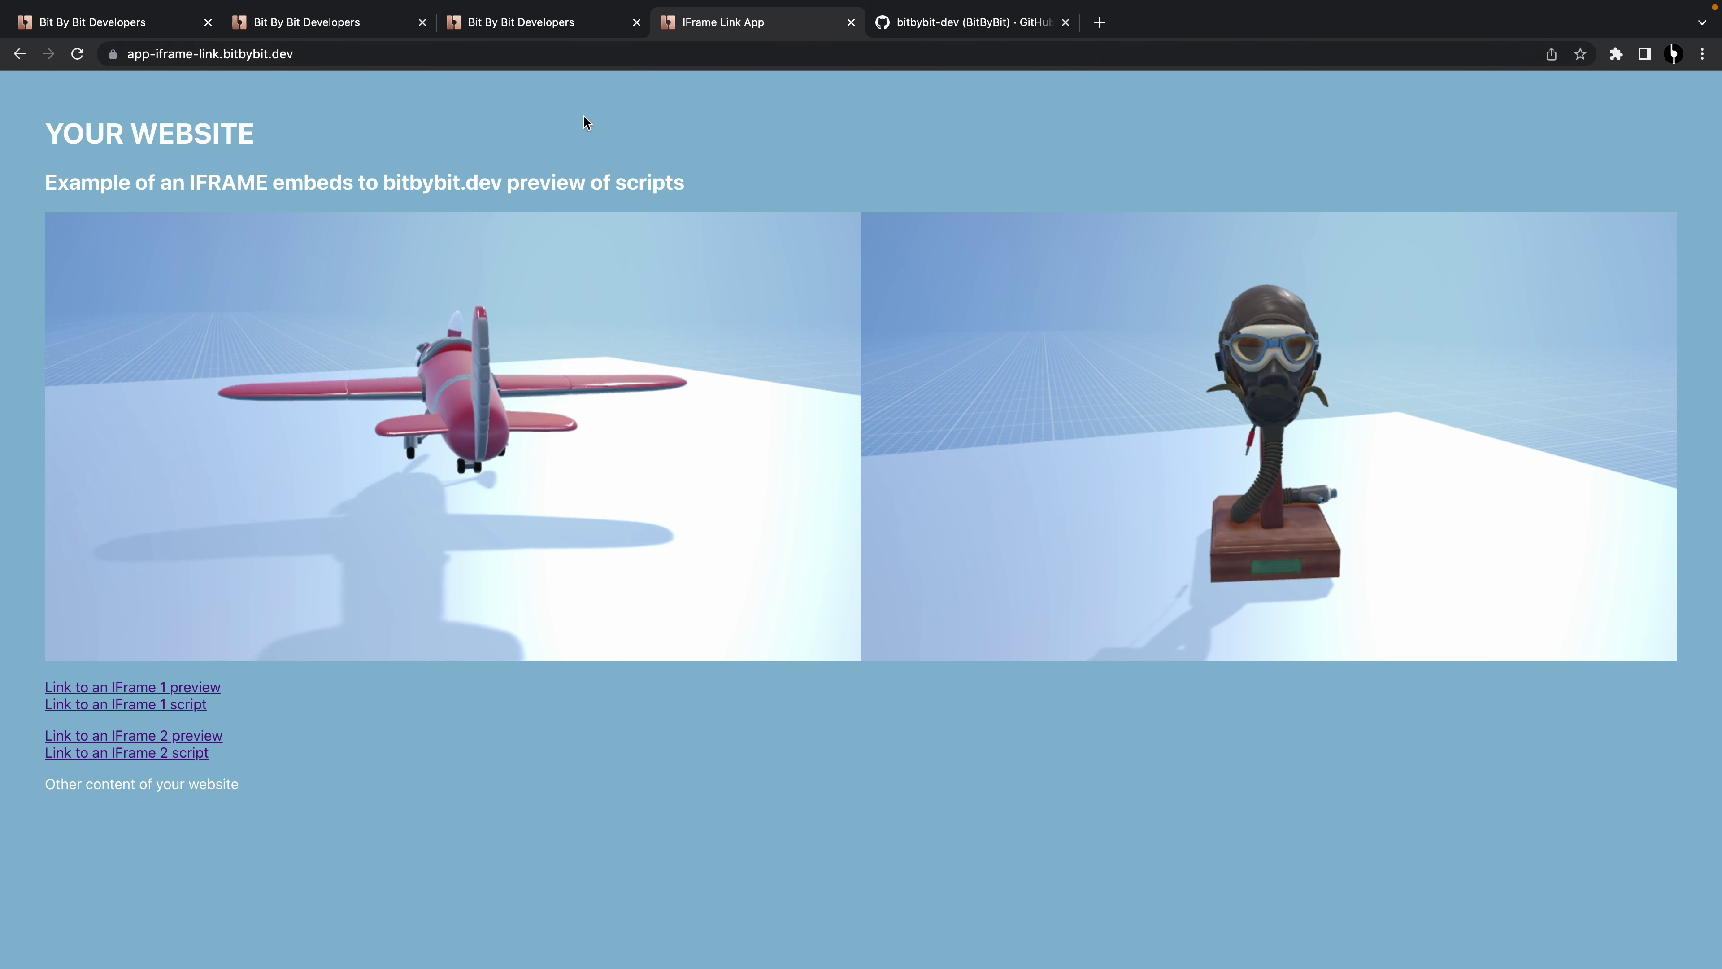
{"action": "left_click", "coordinate": [990, 36]}
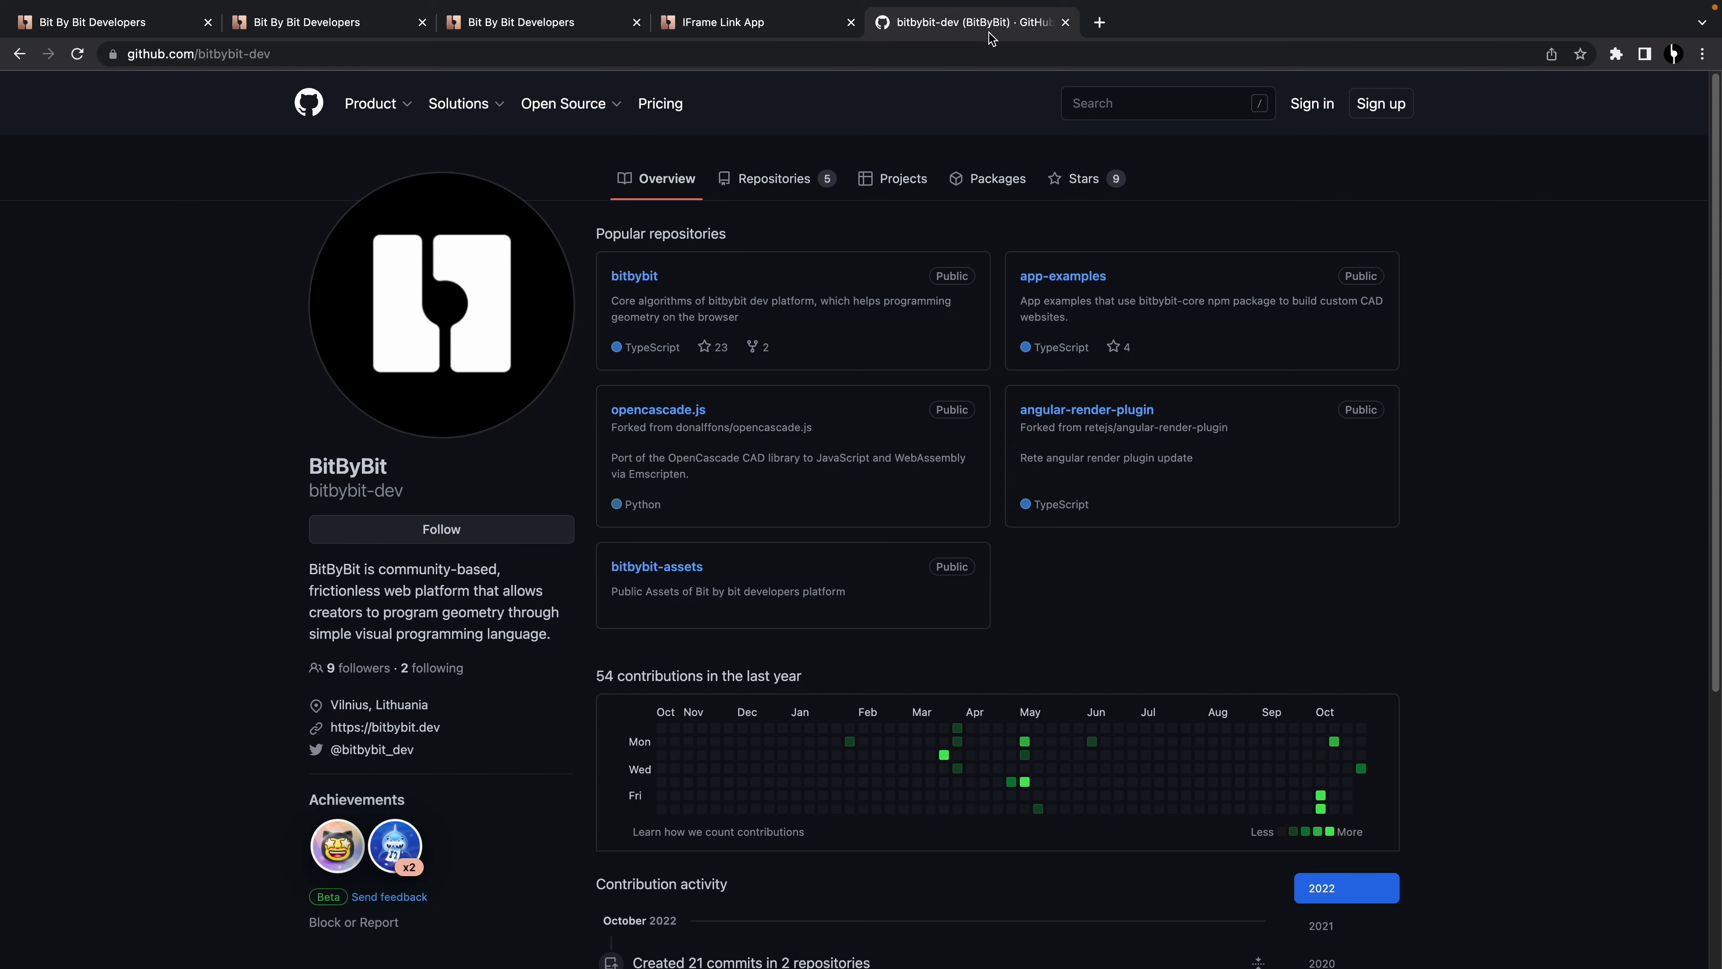
{"action": "left_click", "coordinate": [1092, 278]}
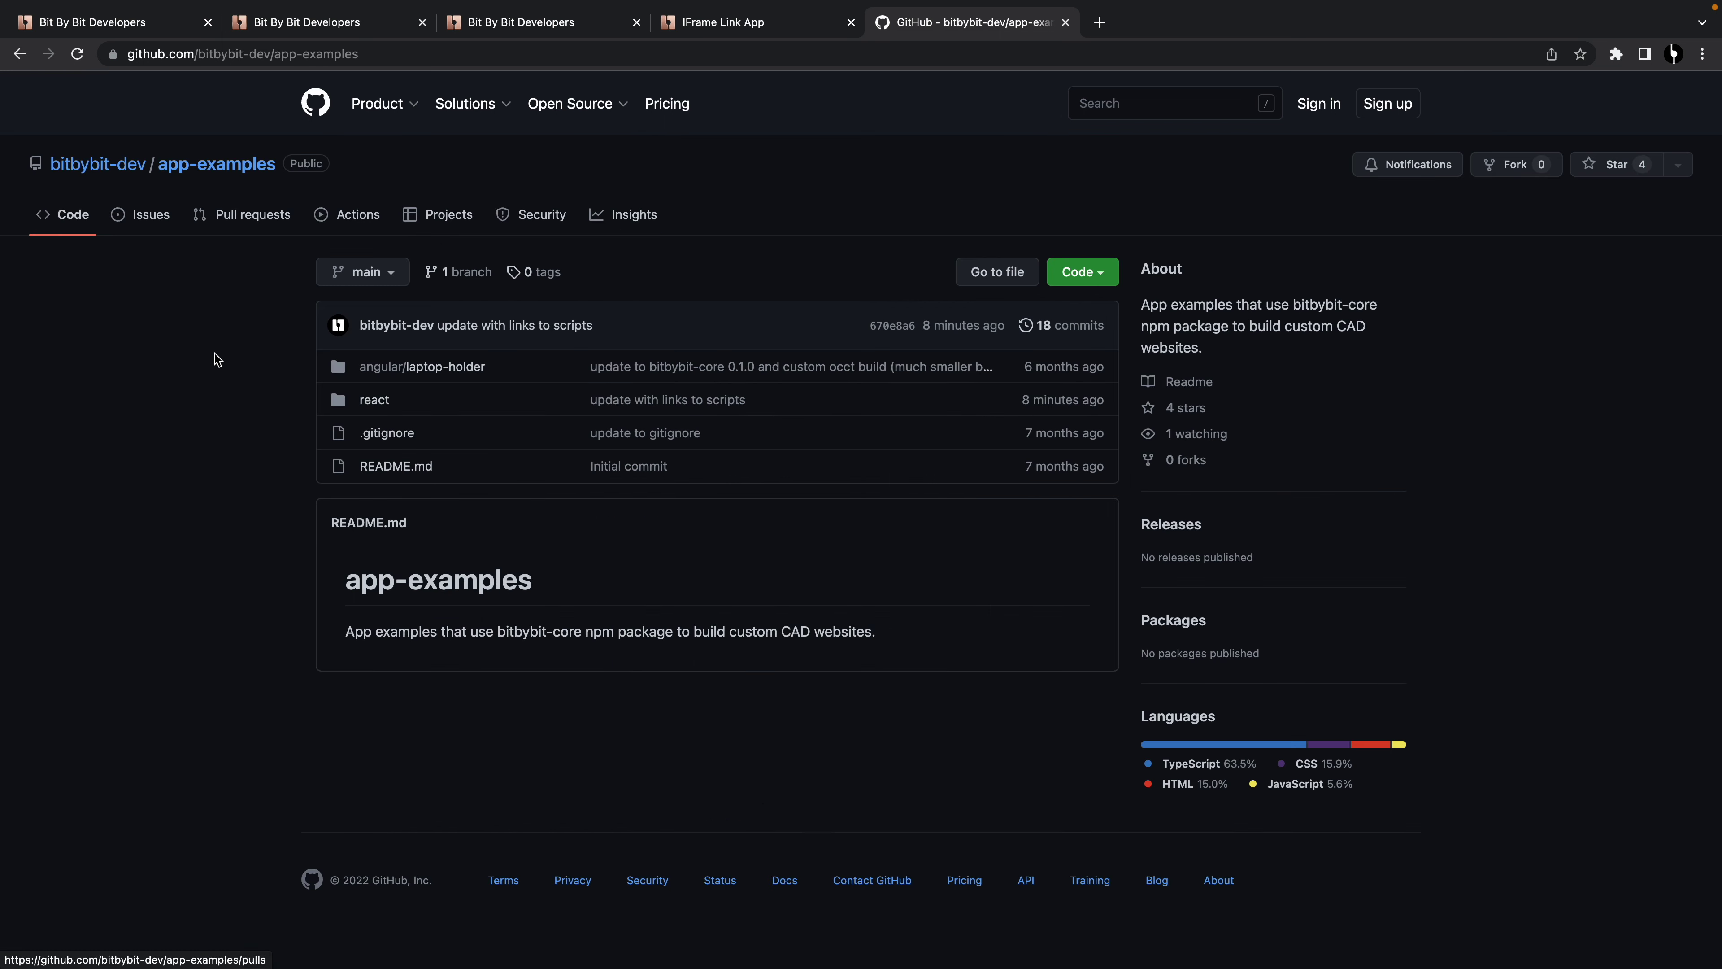
{"action": "left_click", "coordinate": [372, 395]}
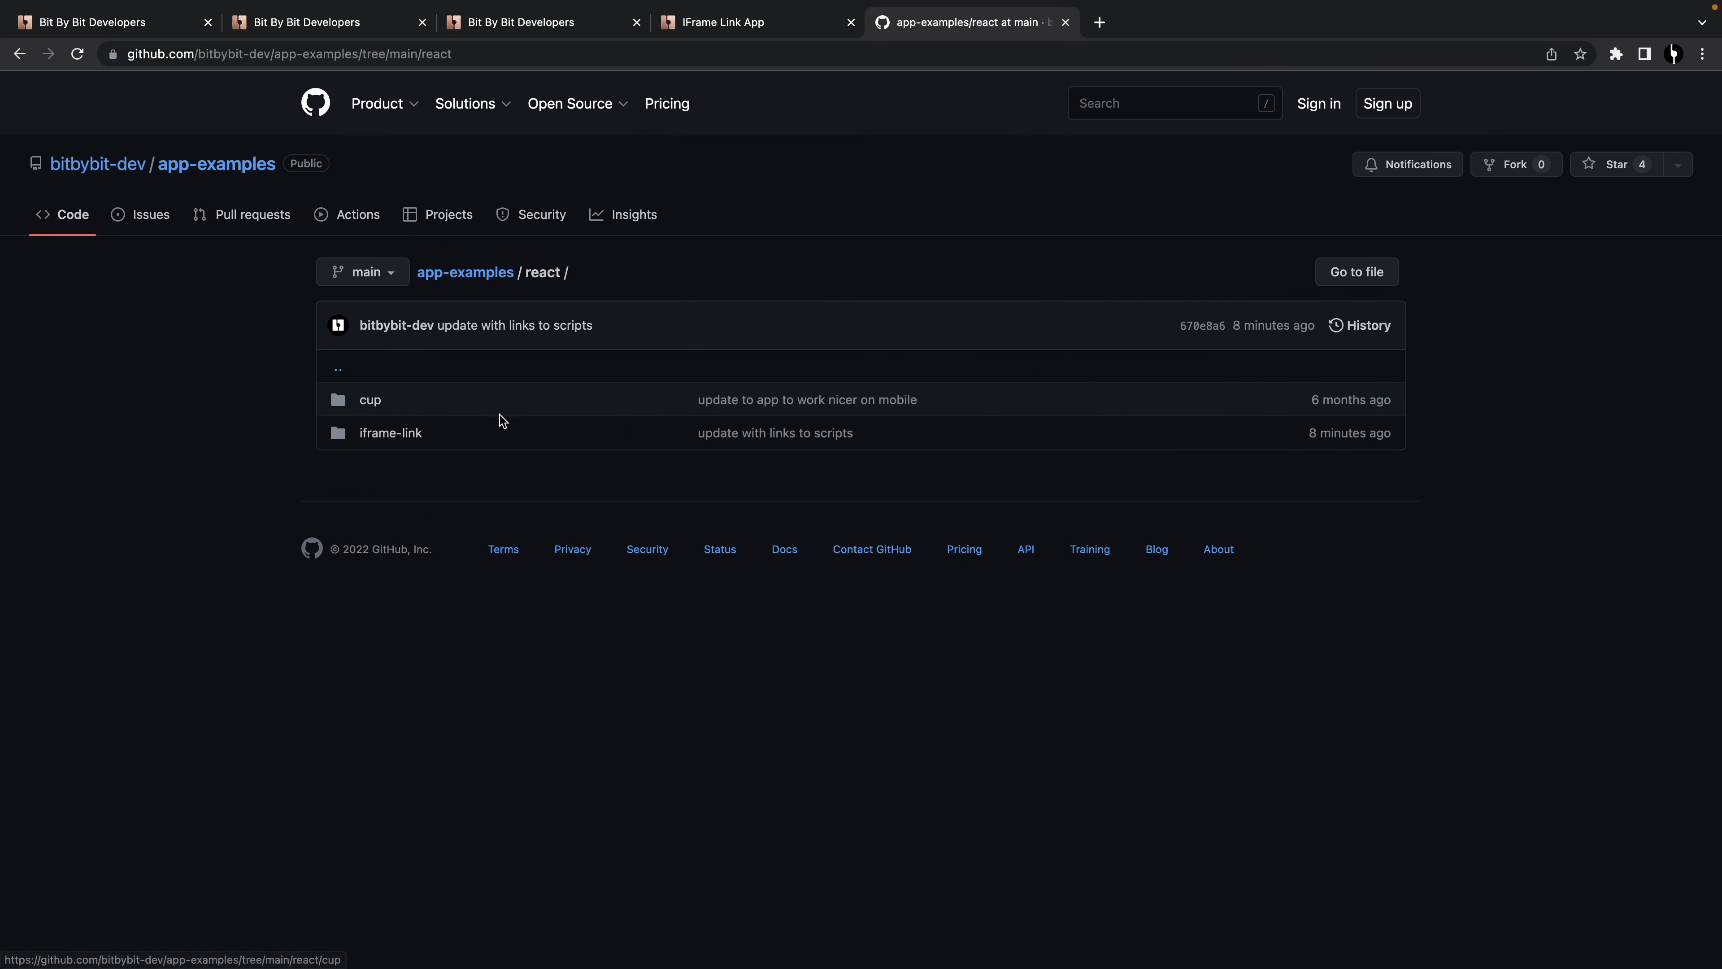
{"action": "left_click", "coordinate": [405, 435]}
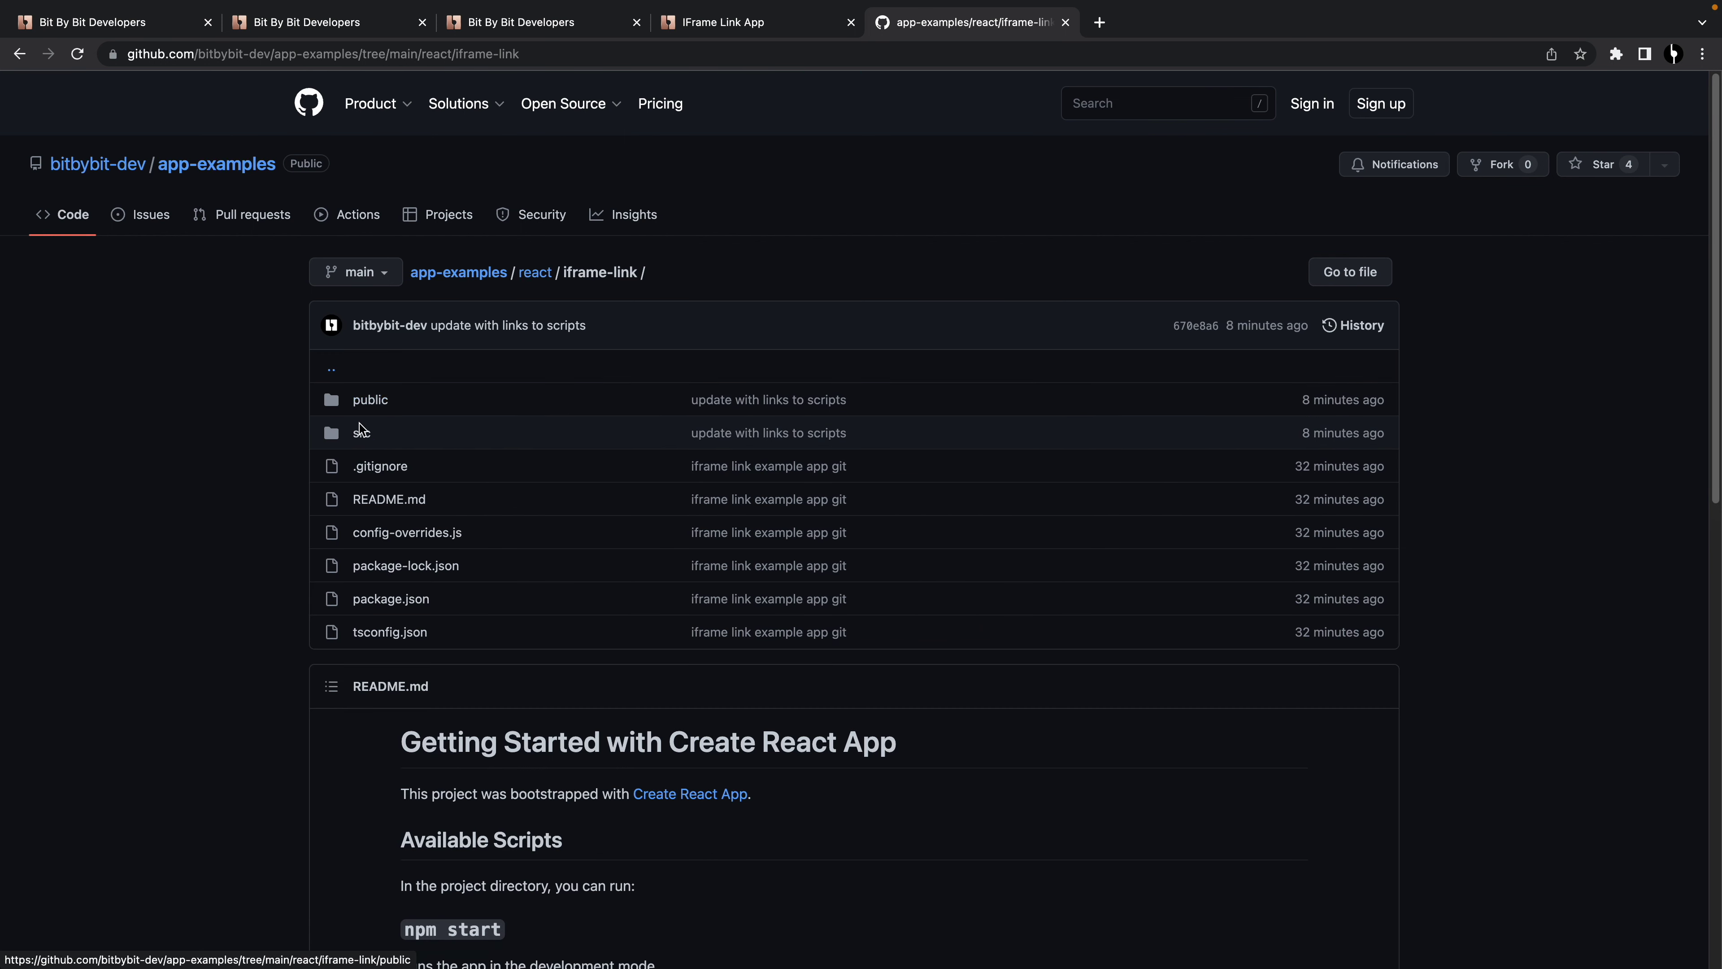
{"action": "left_click", "coordinate": [364, 435]}
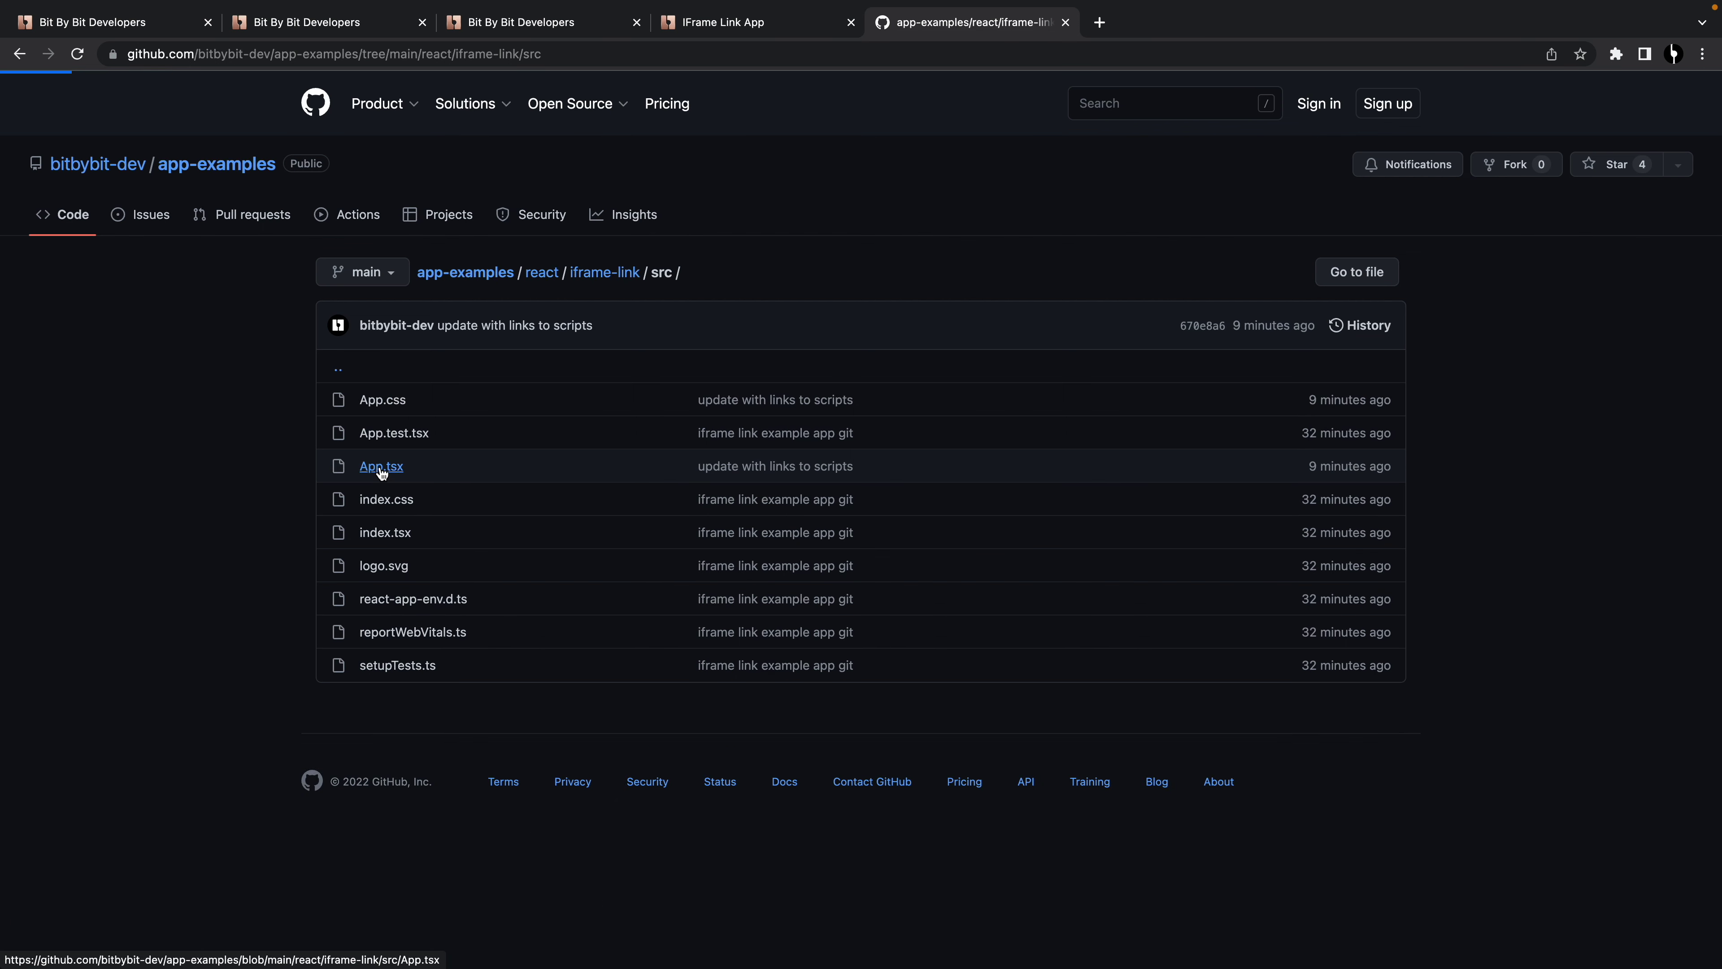
{"action": "scroll", "coordinate": [785, 566], "scroll_direction": "down", "scroll_amount": 3}
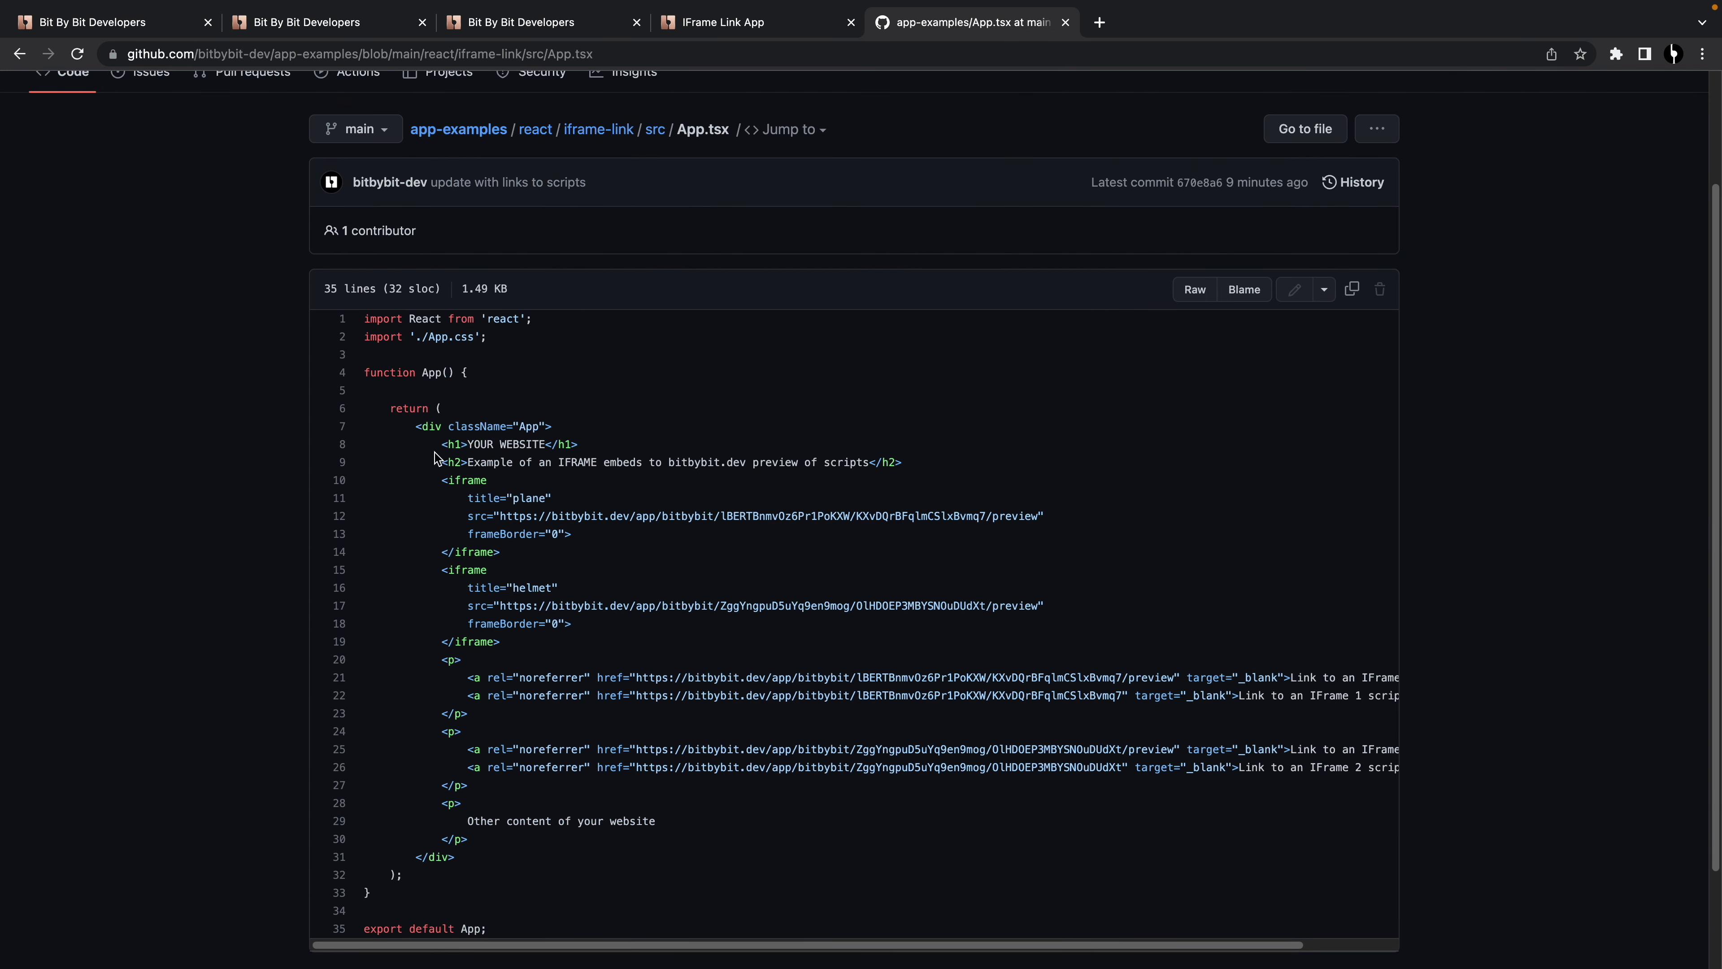
Step: Examine the plane and helmet iframe markup and their preview source URLs in App.tsx, and compare them with the embedded models on the example website
{"action": "left_click_drag", "start_coordinate": [442, 445], "coordinate": [659, 851]}
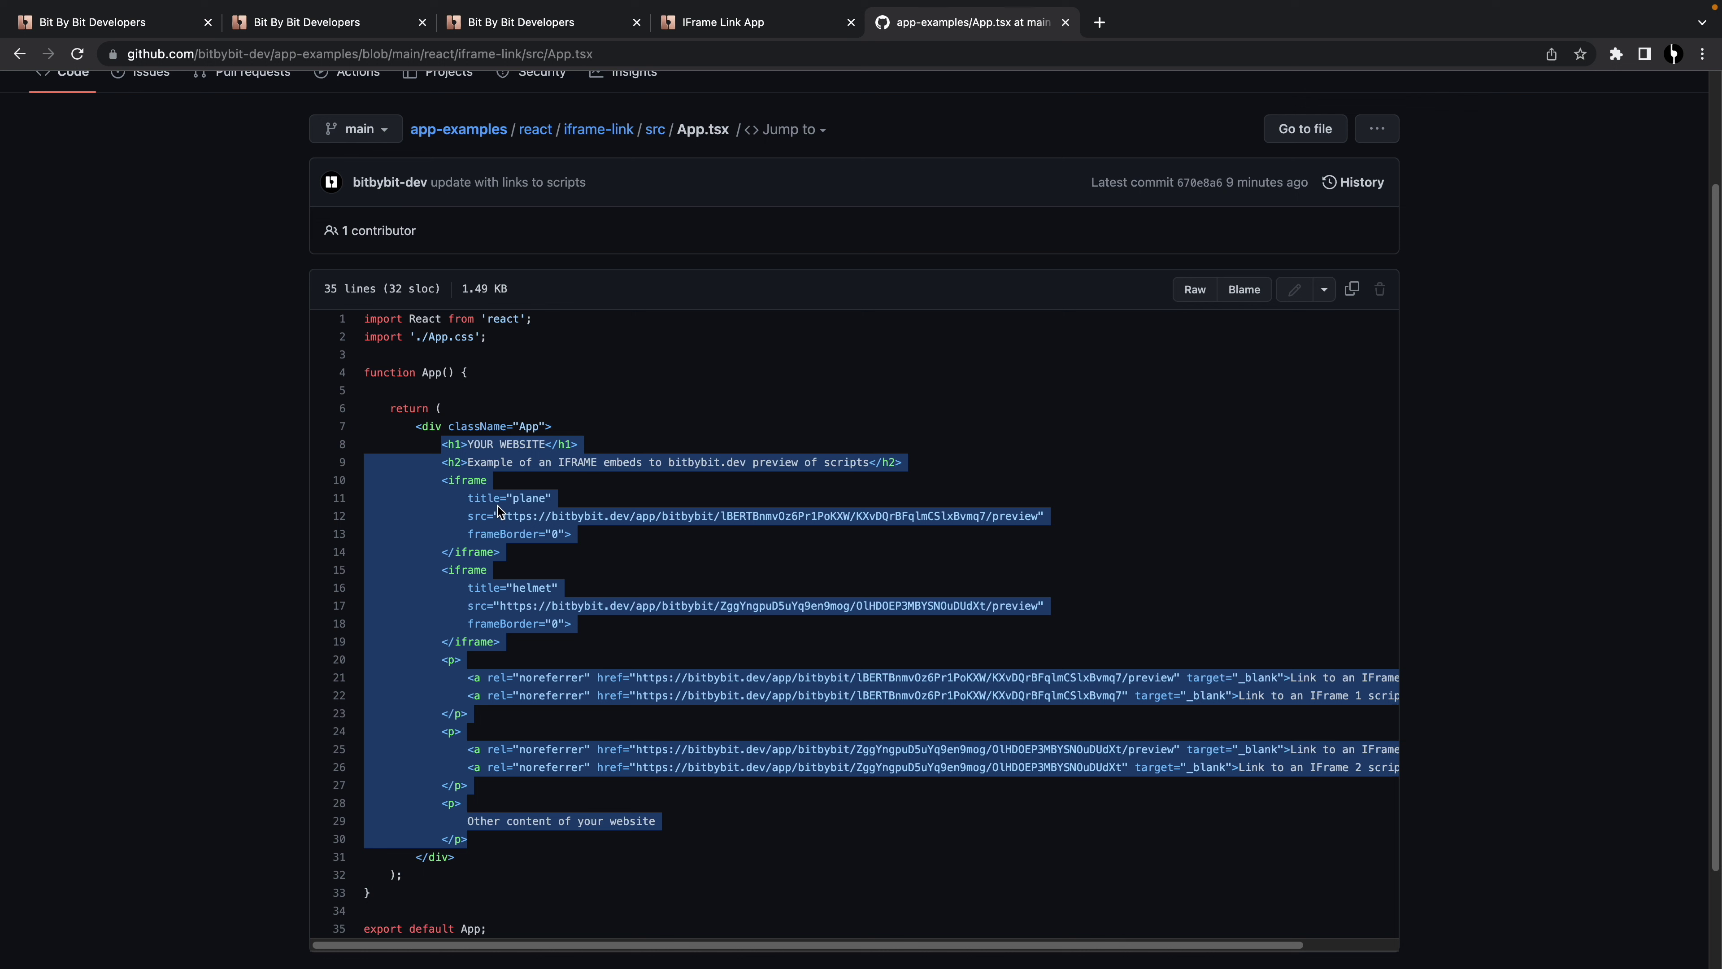
{"action": "left_click", "coordinate": [597, 663]}
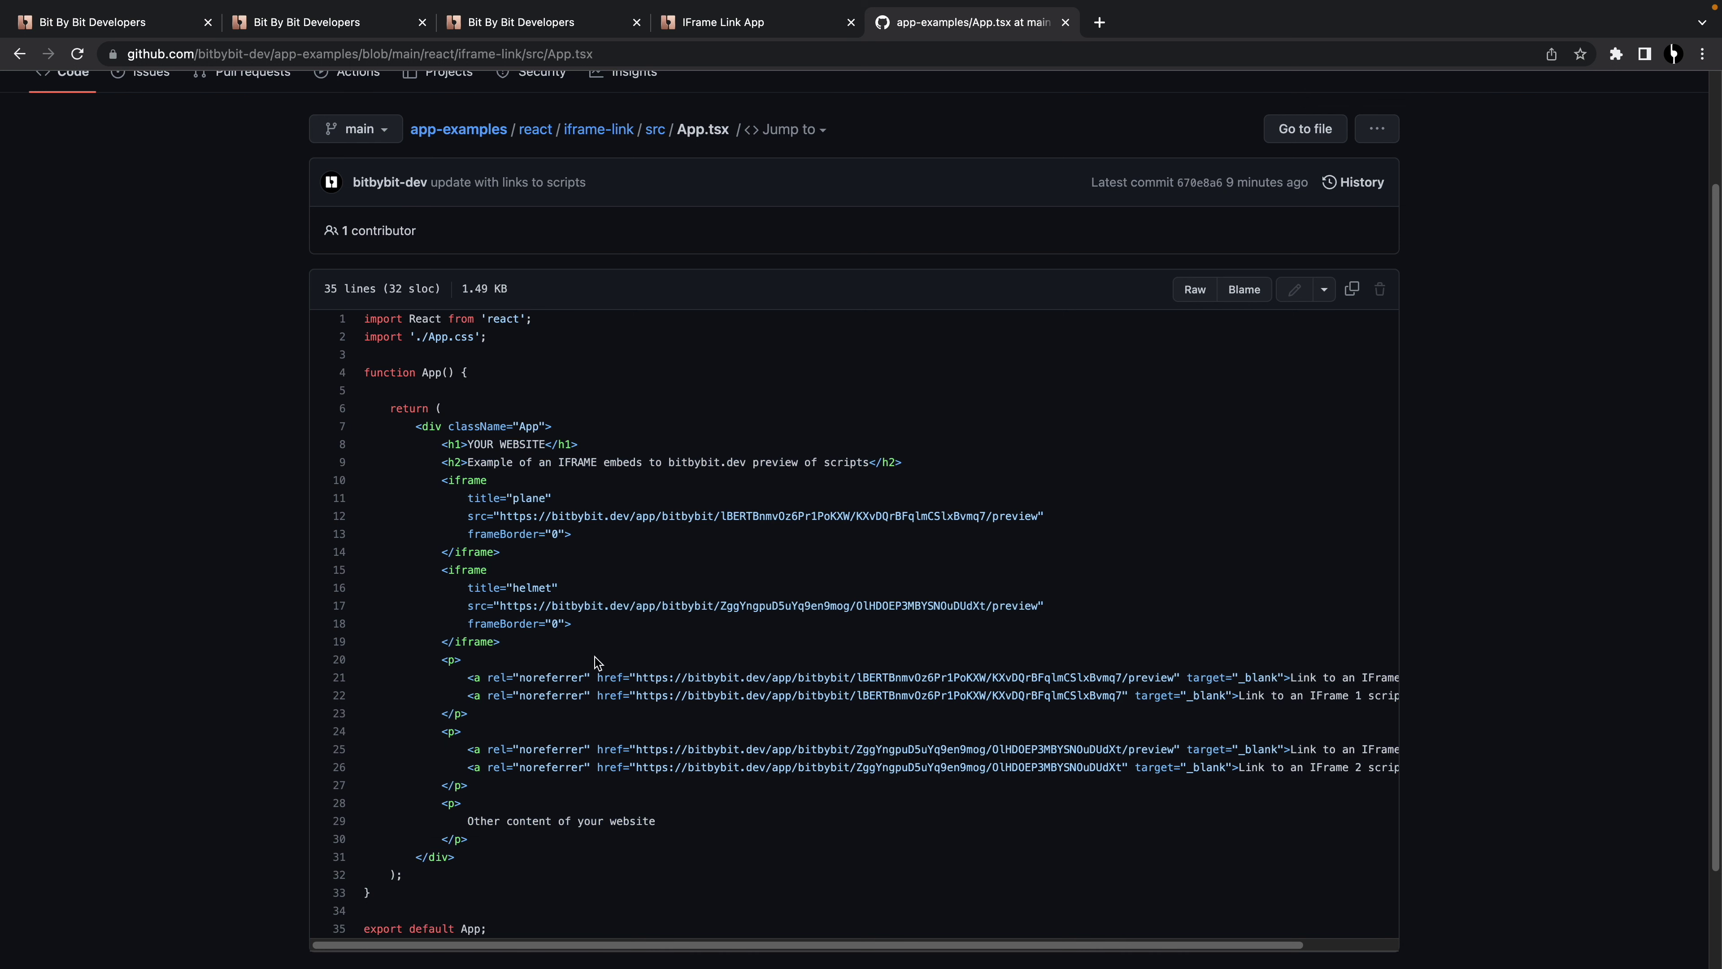
{"action": "left_click_drag", "start_coordinate": [441, 565], "coordinate": [586, 644]}
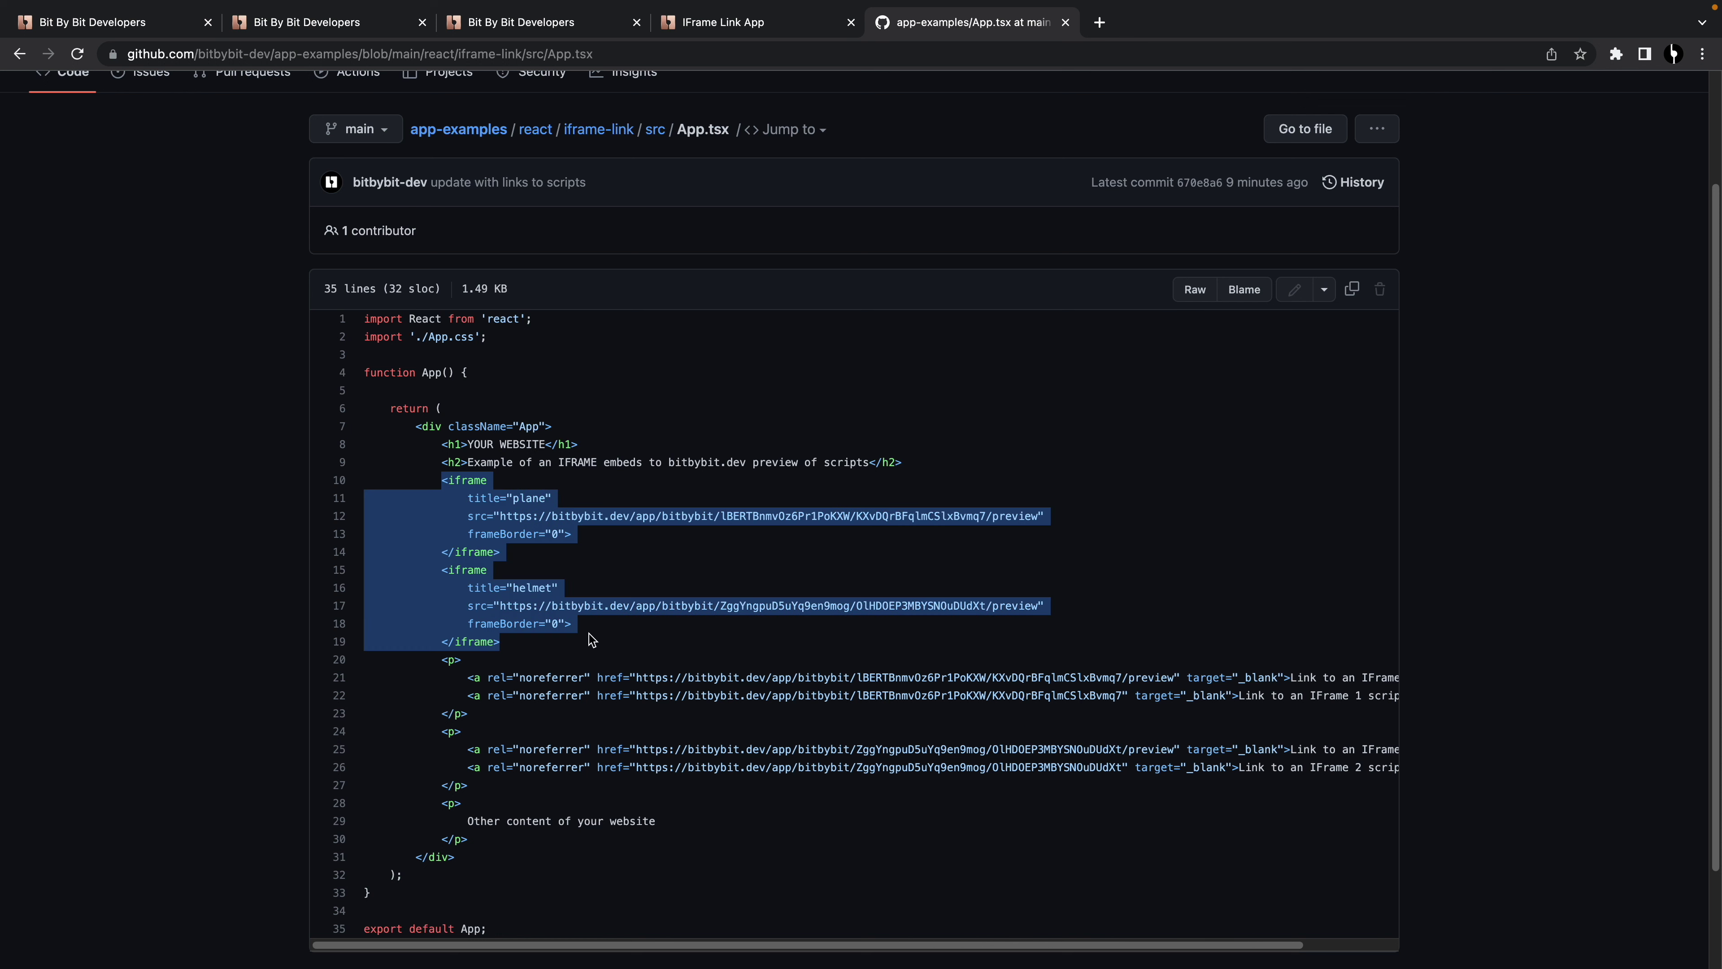
{"action": "left_click", "coordinate": [538, 609]}
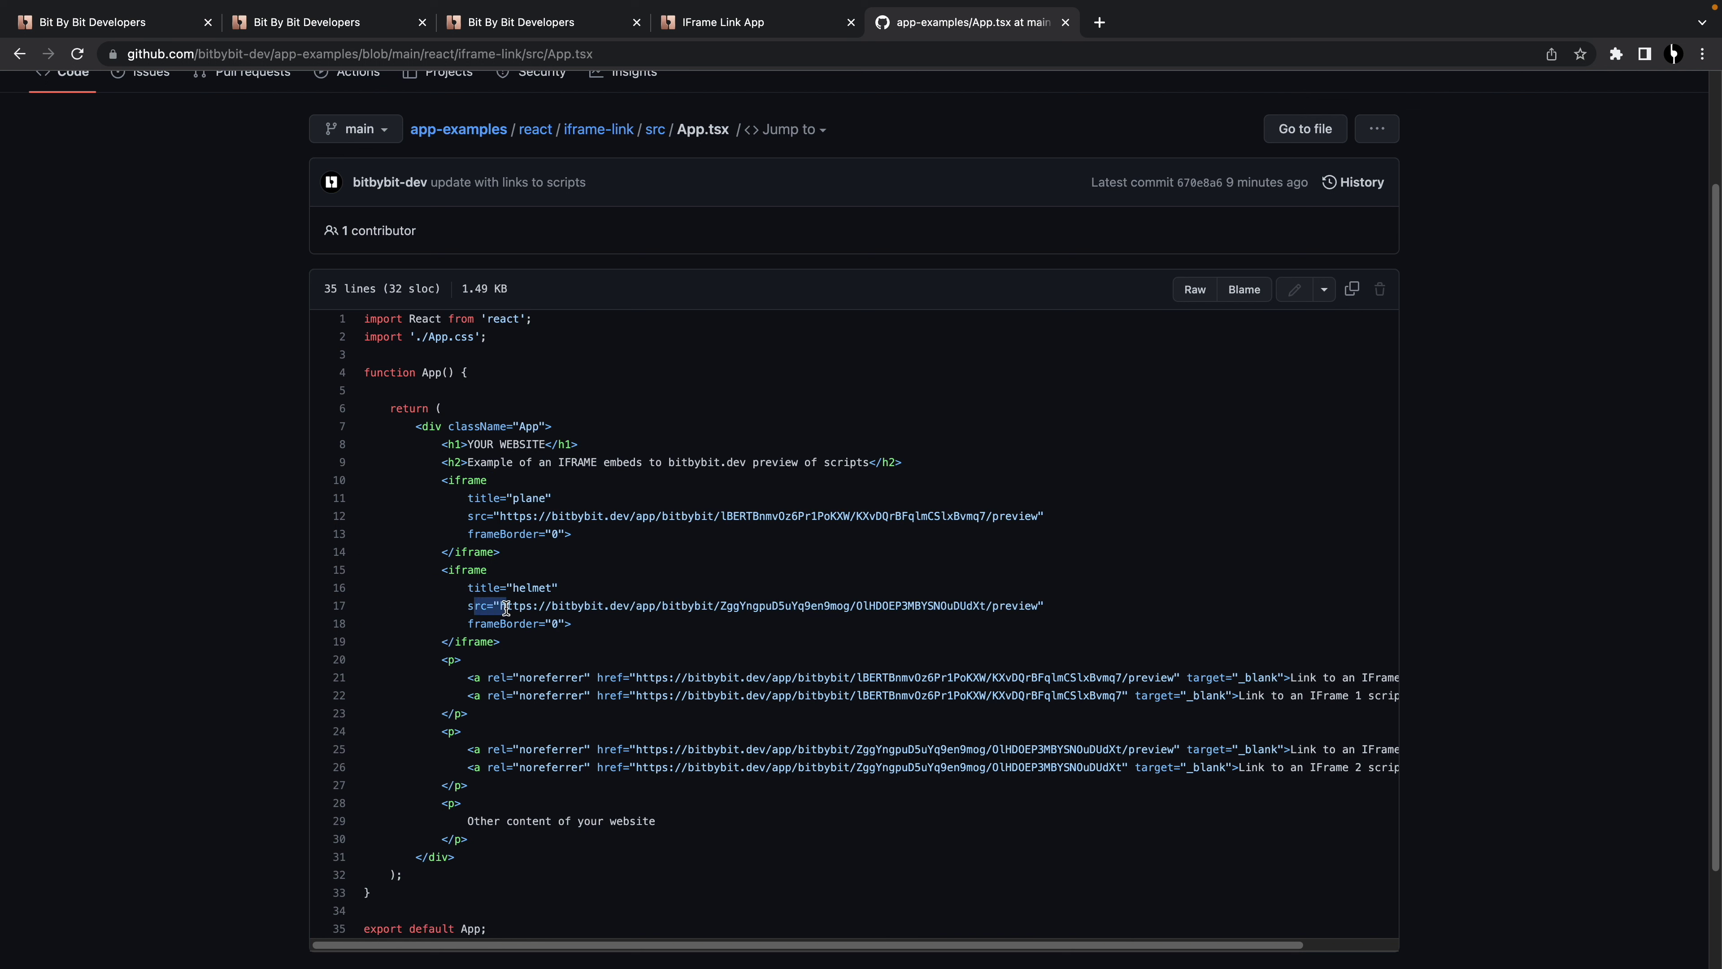
{"action": "left_click_drag", "start_coordinate": [511, 606], "coordinate": [863, 606]}
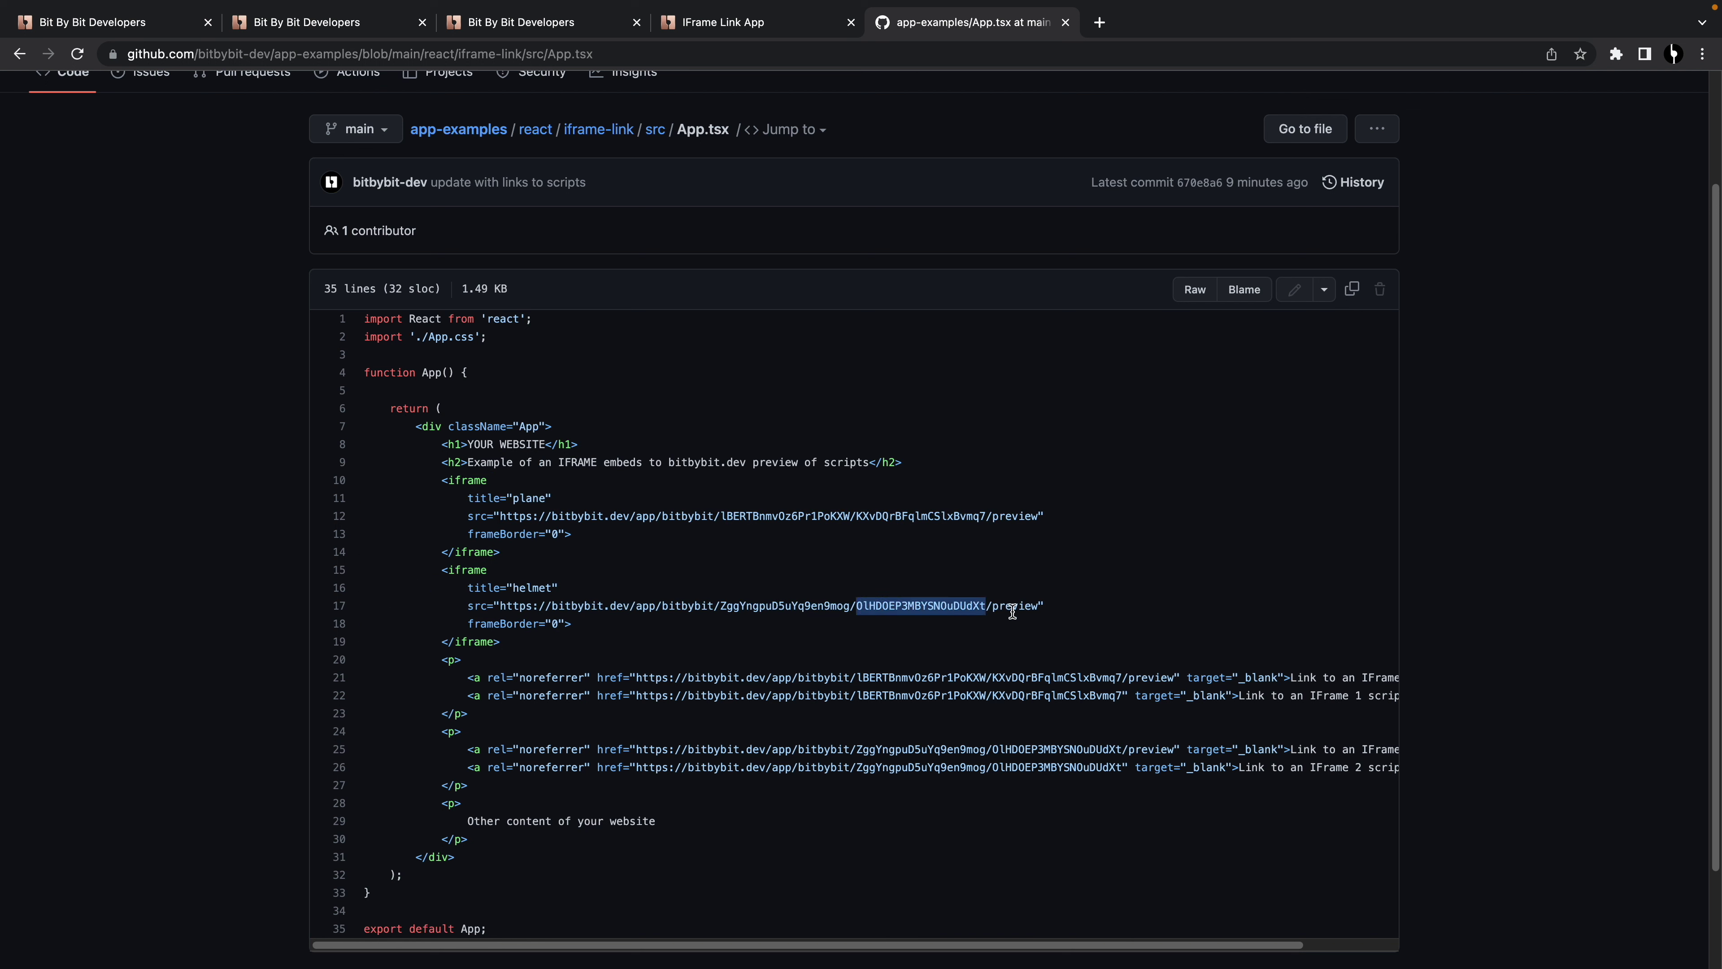
{"action": "left_click", "coordinate": [987, 608]}
{"action": "left_click_drag", "start_coordinate": [504, 605], "coordinate": [985, 606]}
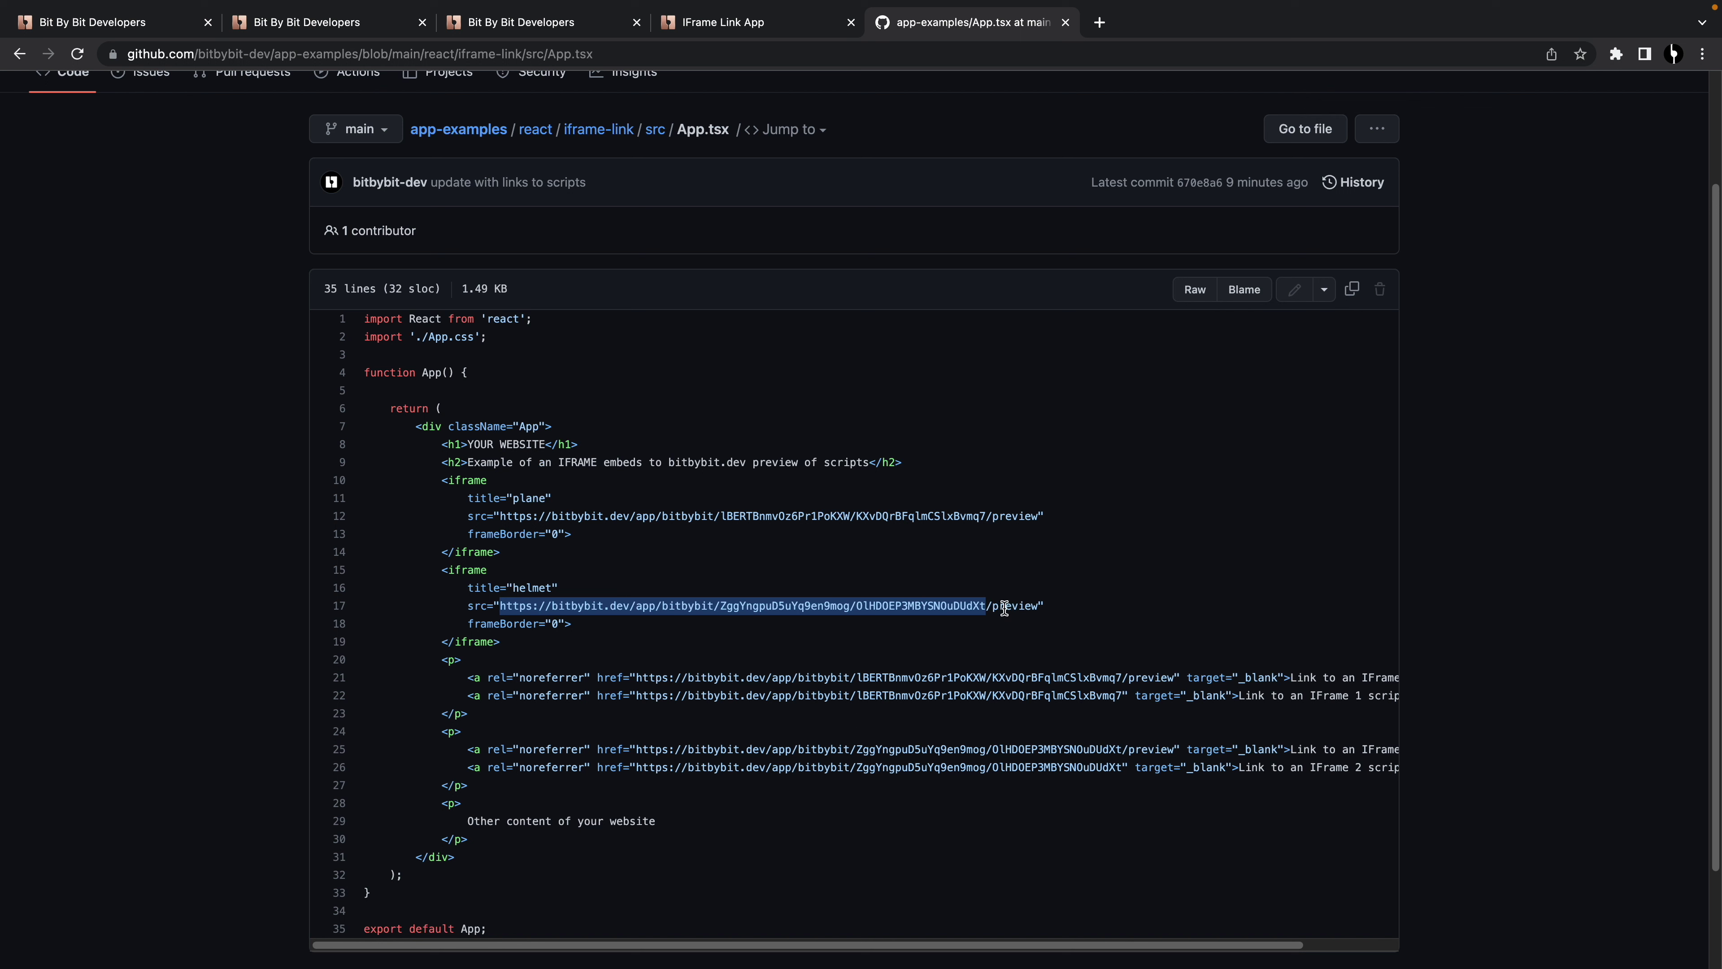
{"action": "left_click", "coordinate": [1024, 612]}
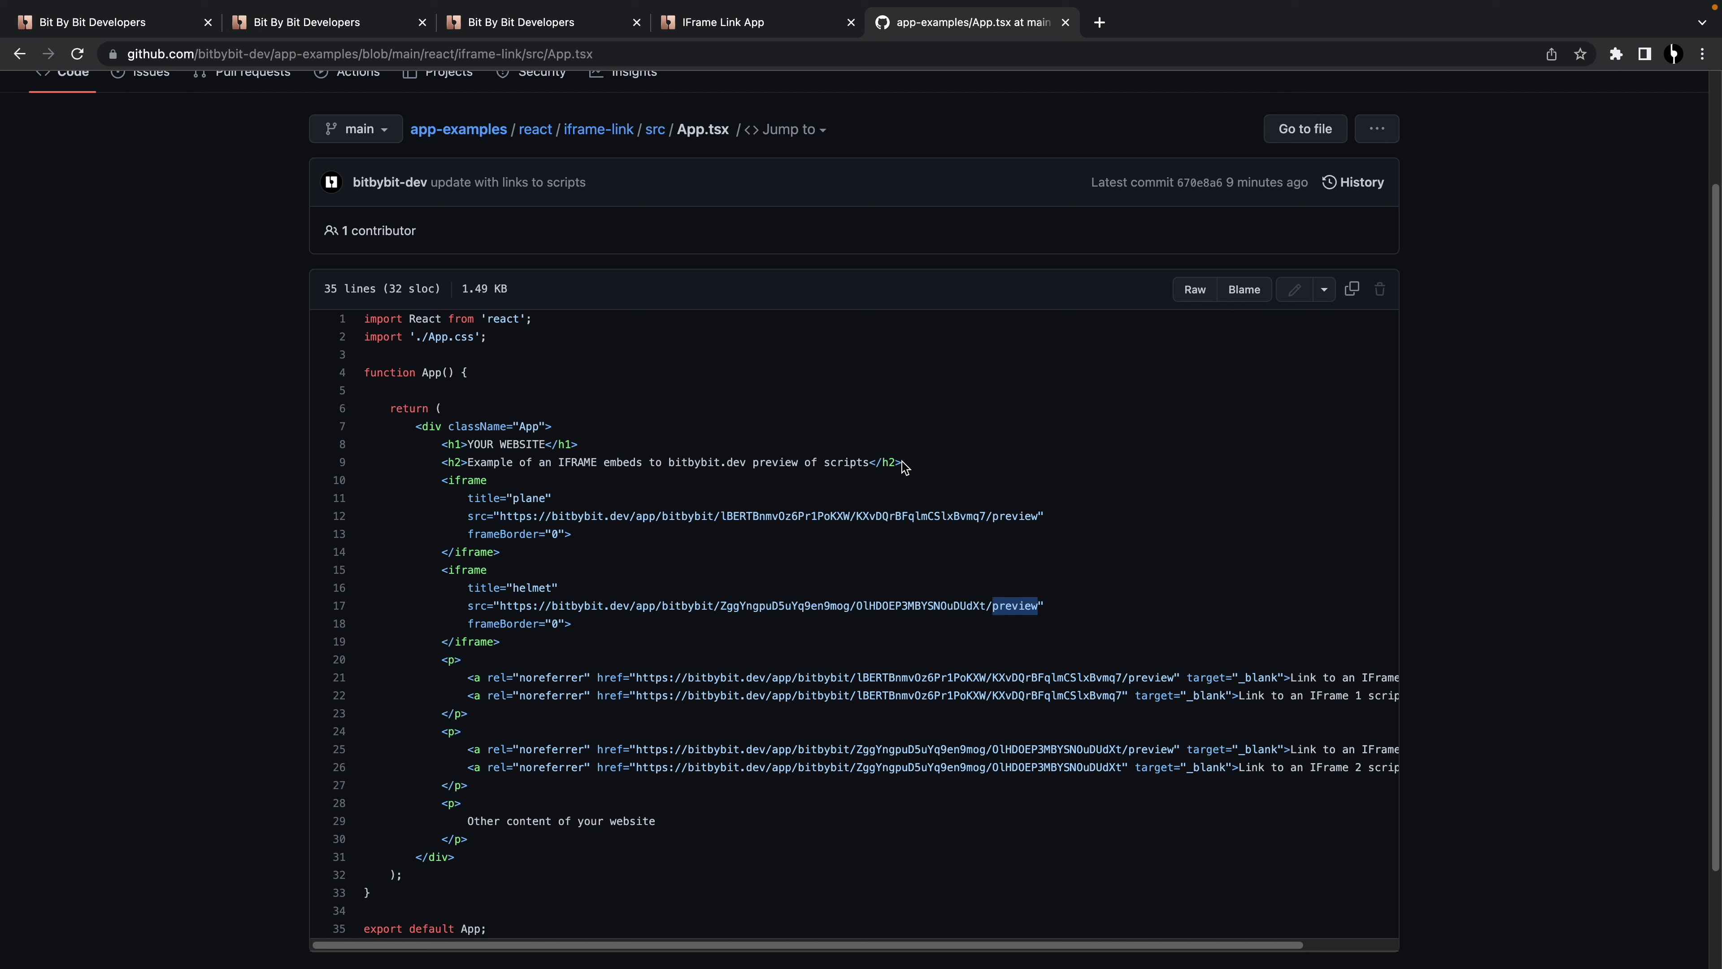
{"action": "double_click", "coordinate": [923, 517]}
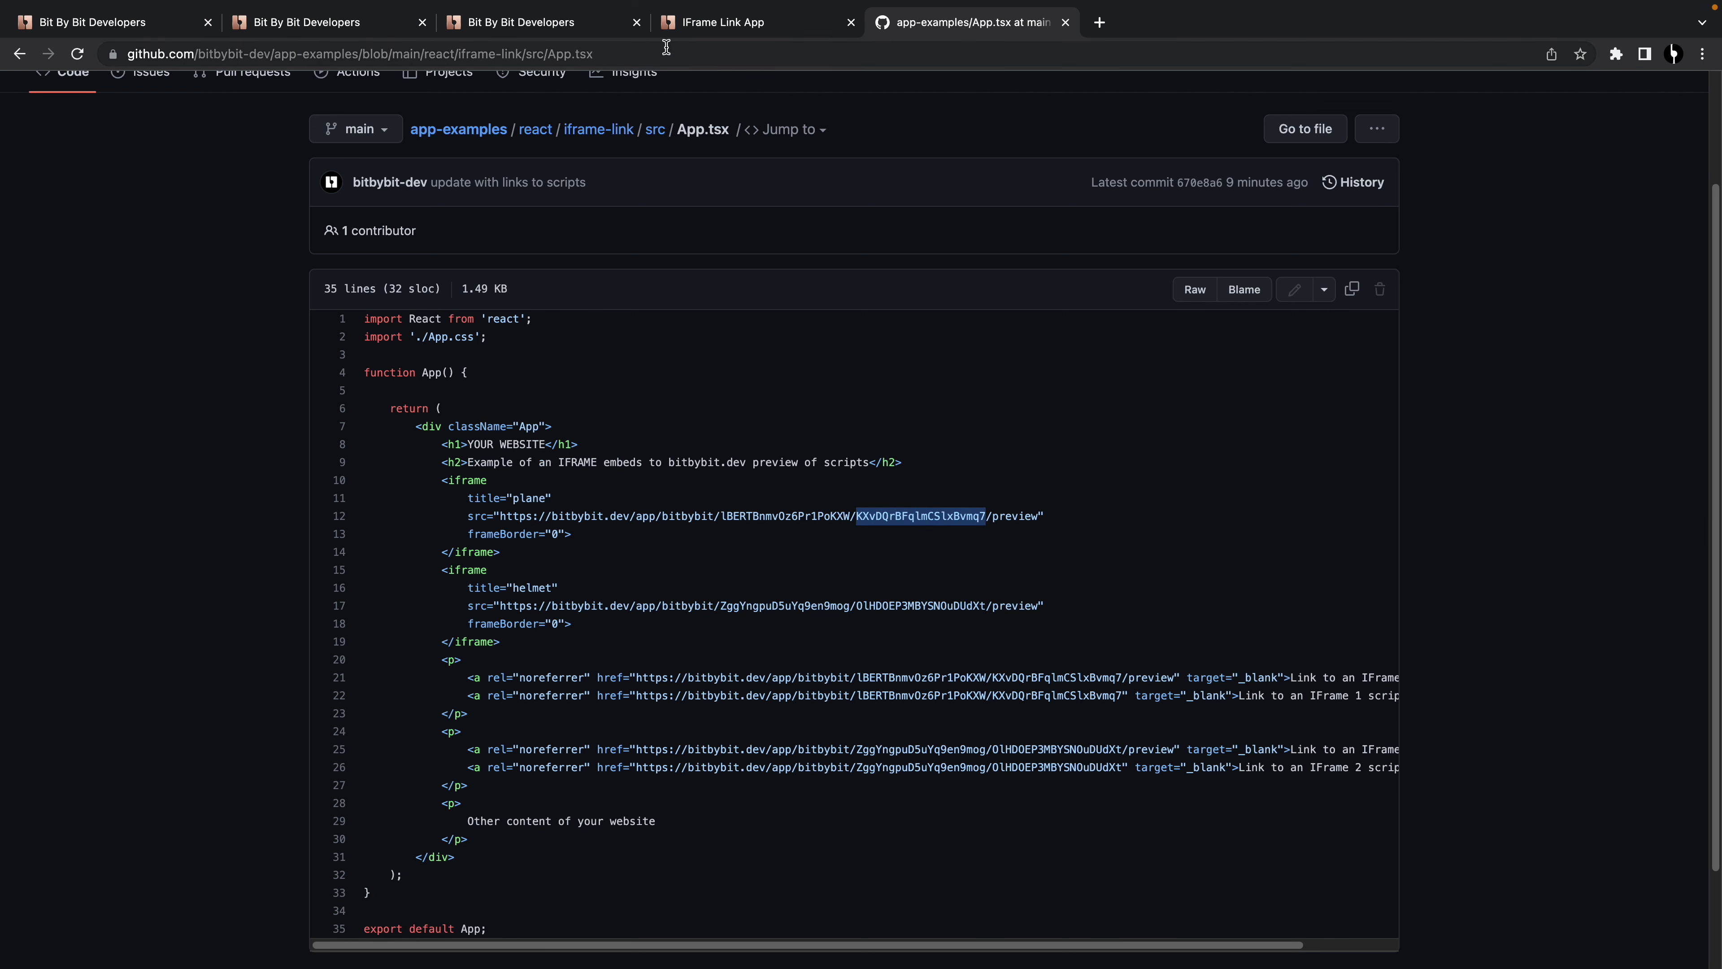
{"action": "left_click", "coordinate": [686, 24]}
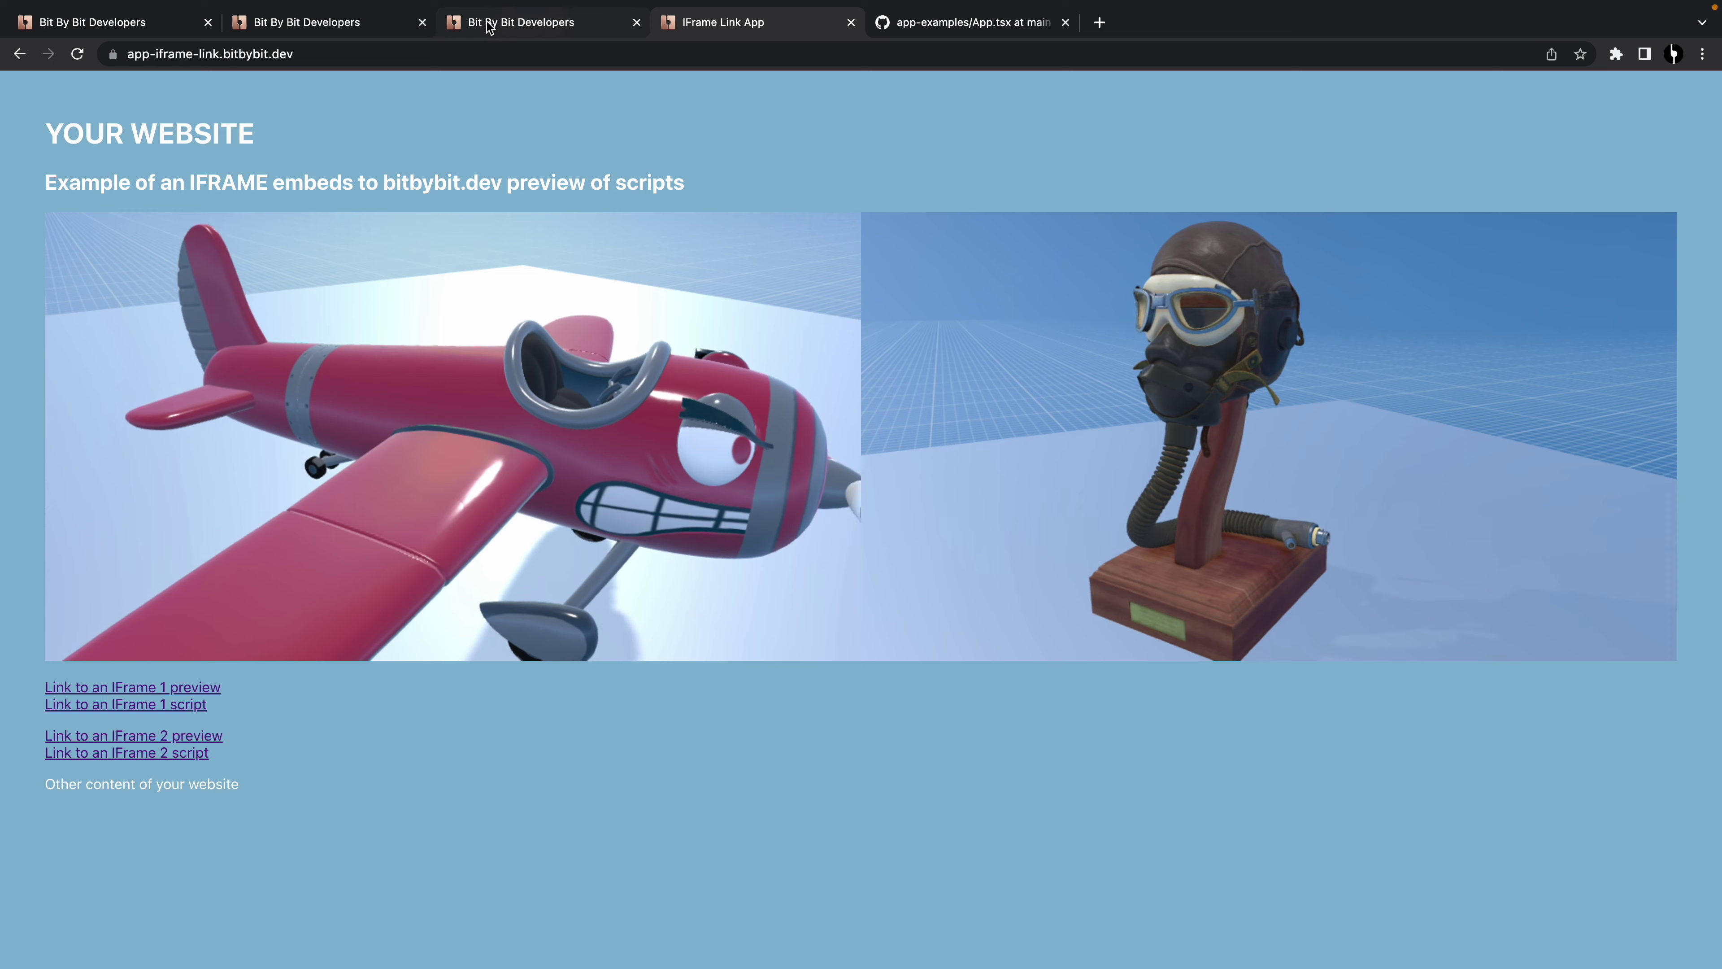
Step: Open the Plane script of the public "Animated Plane - 3rd party asset" project in the Blockly editor
{"action": "left_click", "coordinate": [66, 24]}
{"action": "scroll", "coordinate": [751, 537], "scroll_direction": "up", "scroll_amount": 2}
{"action": "left_click", "coordinate": [171, 98]}
{"action": "left_click", "coordinate": [173, 270]}
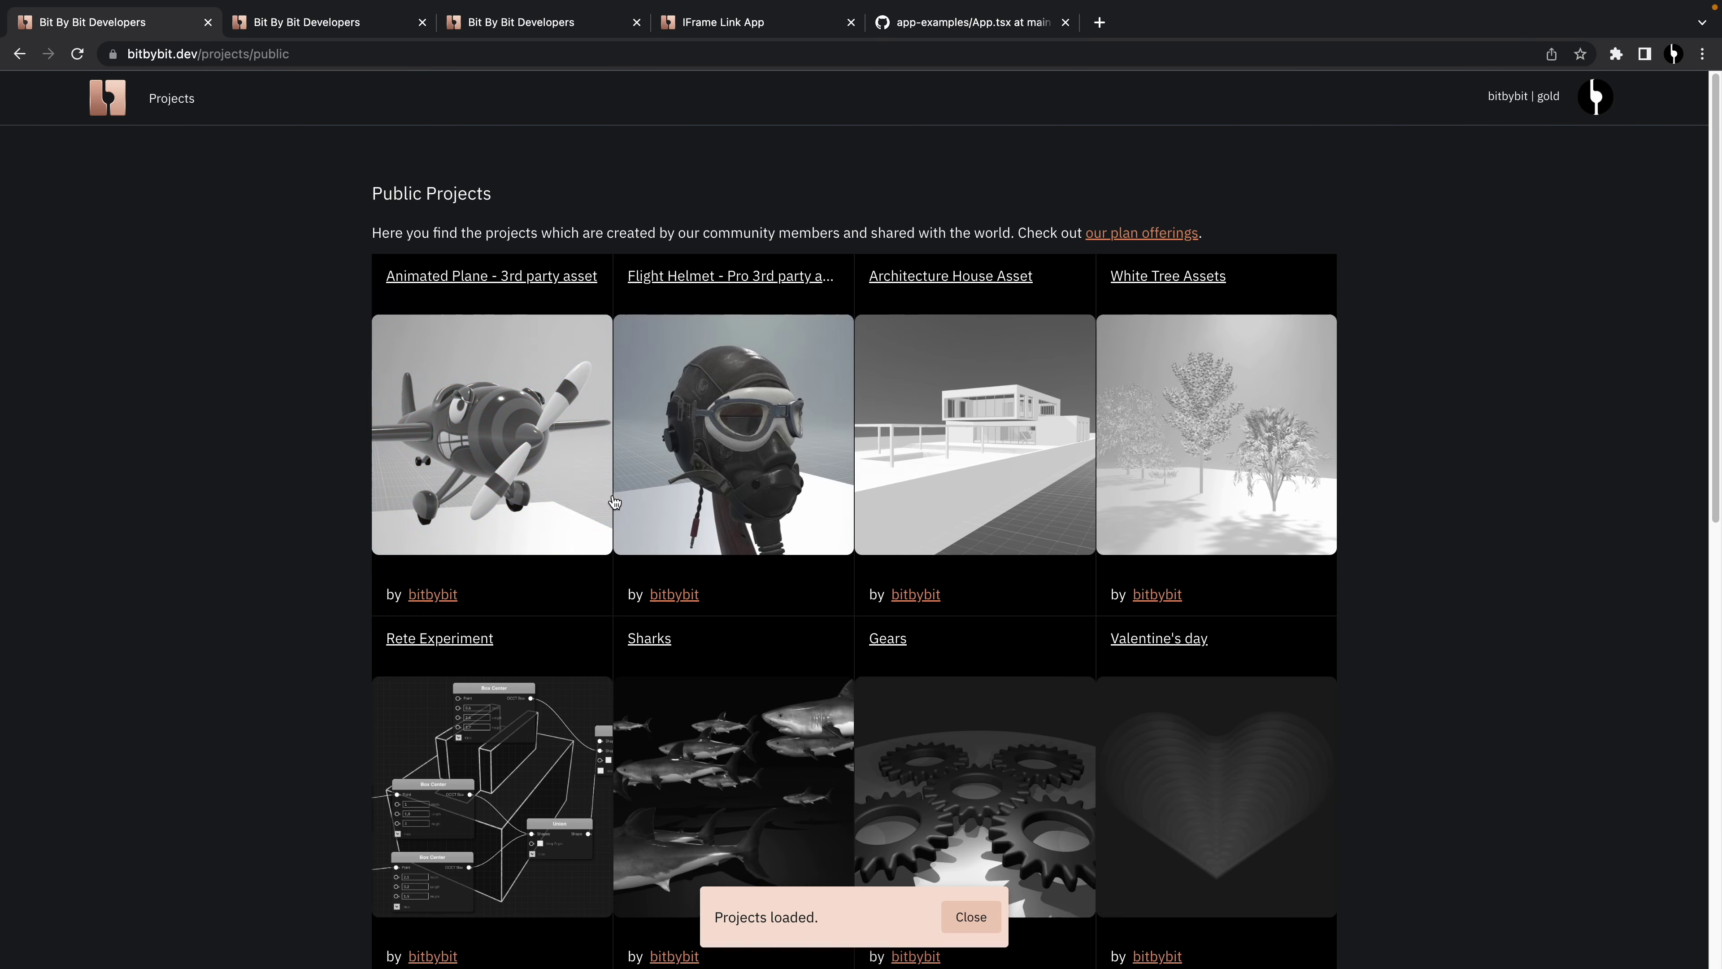
{"action": "left_click", "coordinate": [391, 541]}
{"action": "scroll", "coordinate": [1268, 728], "scroll_direction": "down", "scroll_amount": 2}
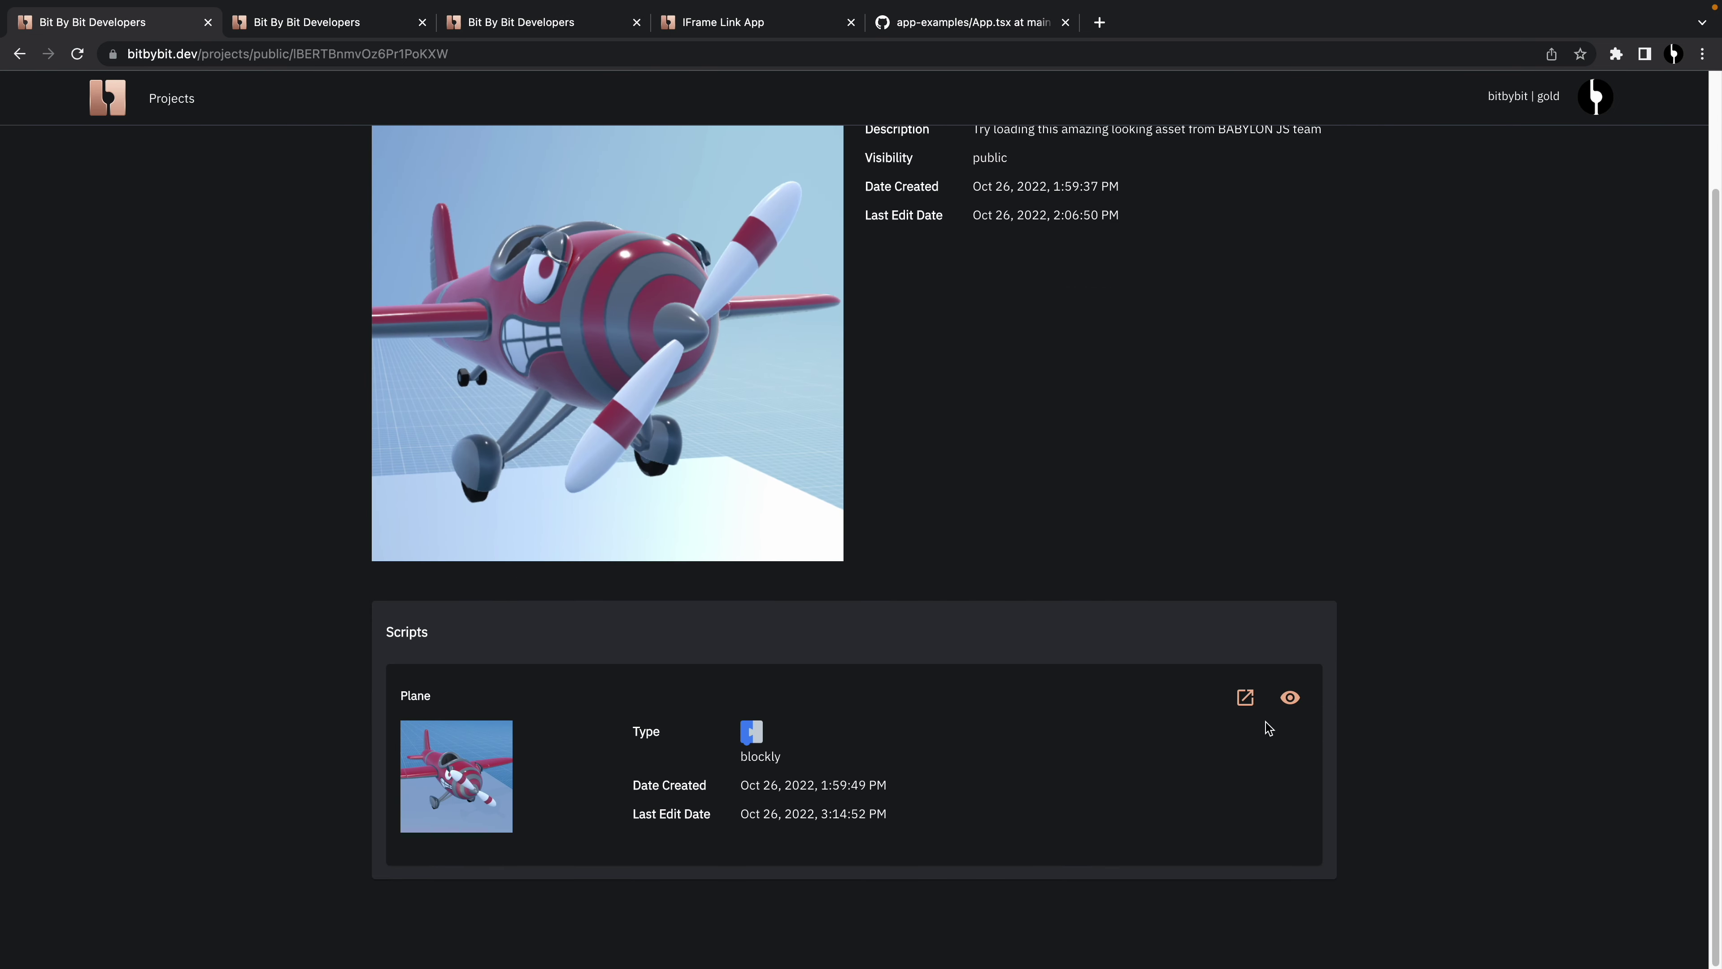
{"action": "left_click", "coordinate": [1247, 698]}
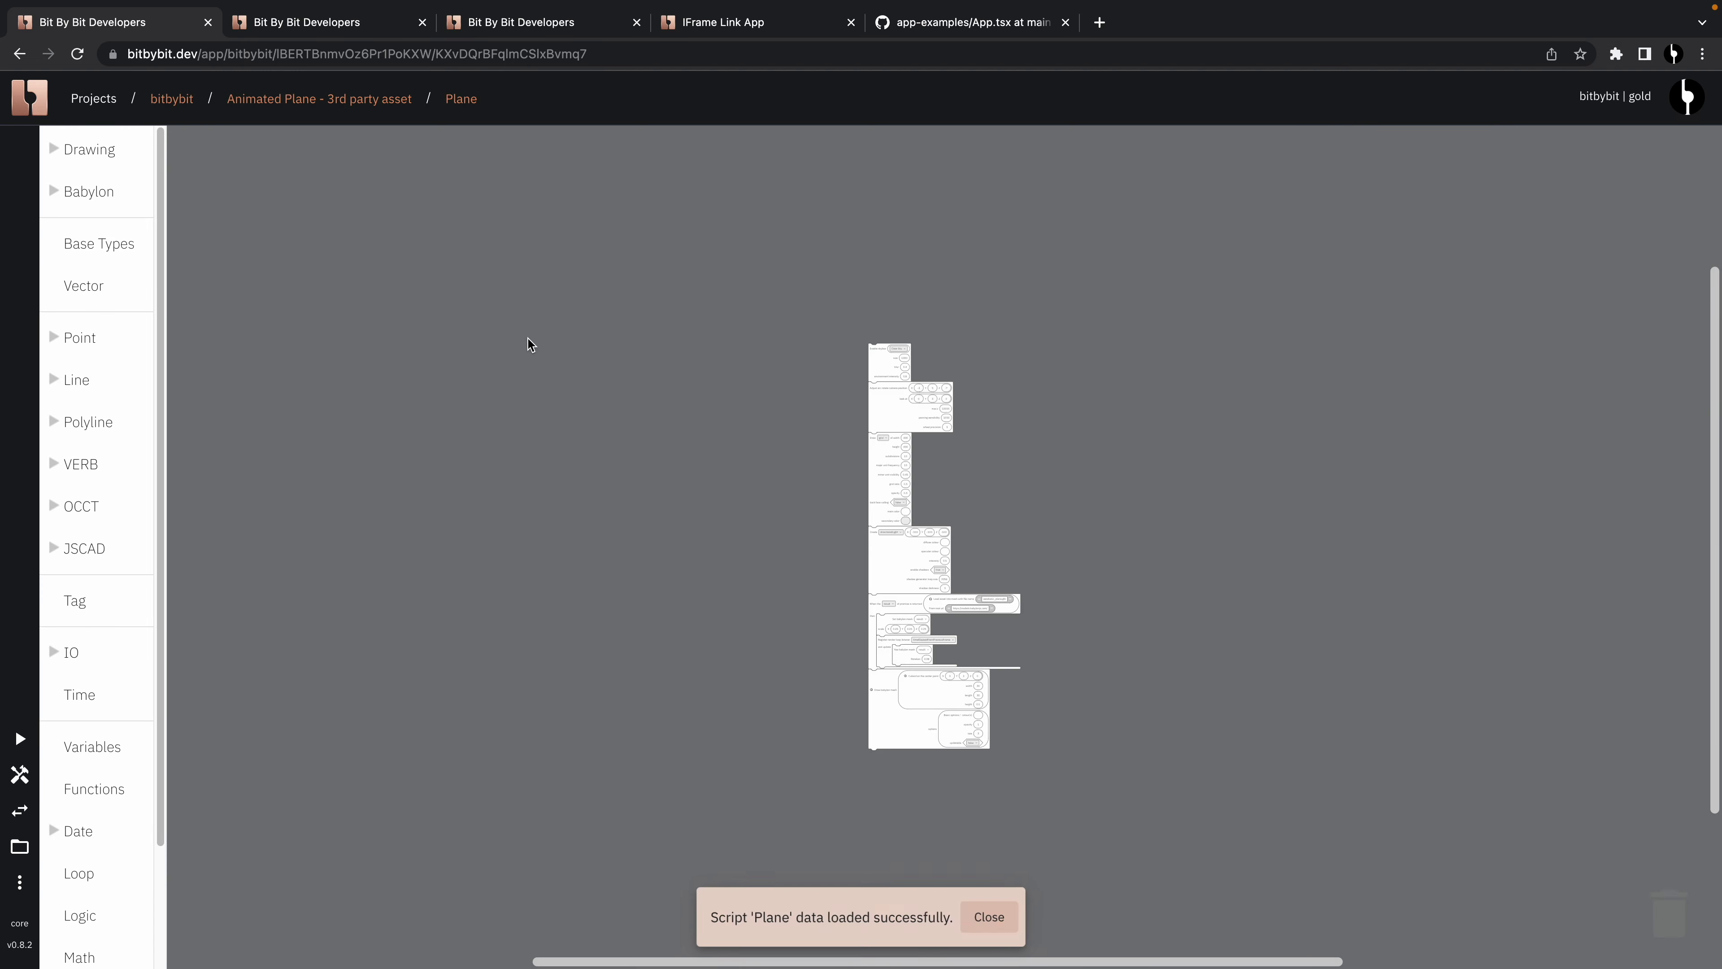
Step: Run the Plane script and set the skybox in its Enable skybox block to City
{"action": "left_click", "coordinate": [20, 738]}
{"action": "left_click_drag", "start_coordinate": [531, 759], "coordinate": [366, 590]}
{"action": "left_click", "coordinate": [712, 215]}
{"action": "left_click", "coordinate": [714, 310]}
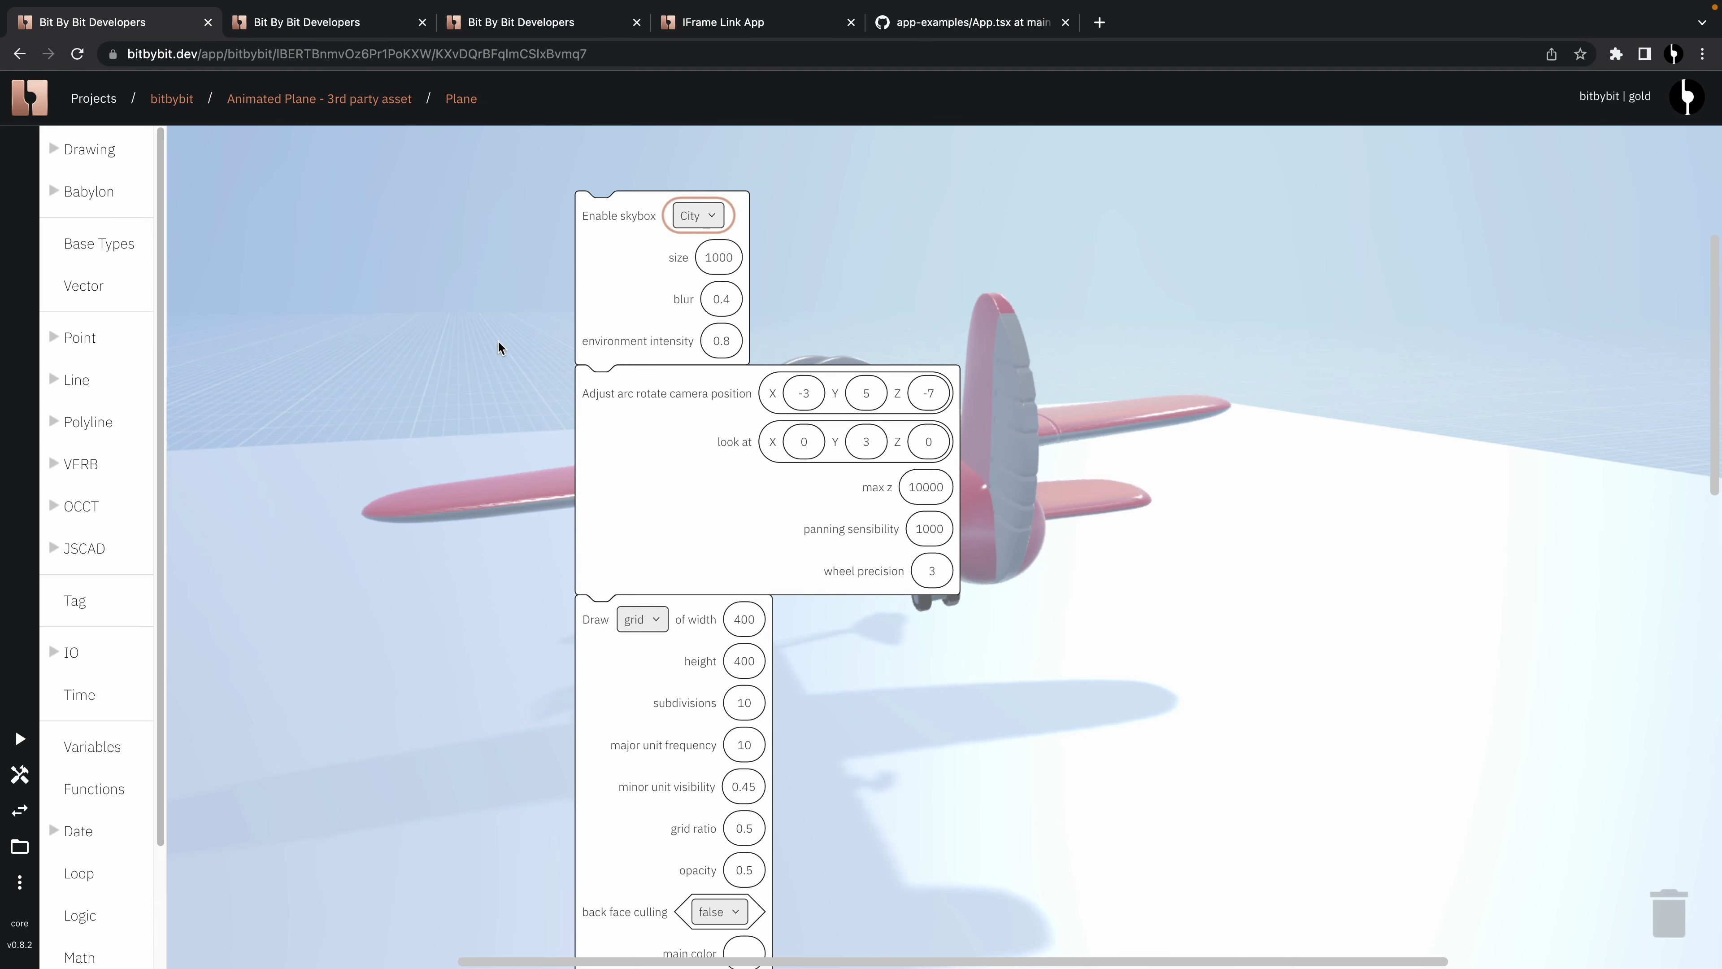
Step: Set the rotation in the plane's Yaw babylon mesh block to 0.12, rerun the script and show only the 3D scene
{"action": "scroll", "coordinate": [1126, 500], "scroll_direction": "down", "scroll_amount": 10}
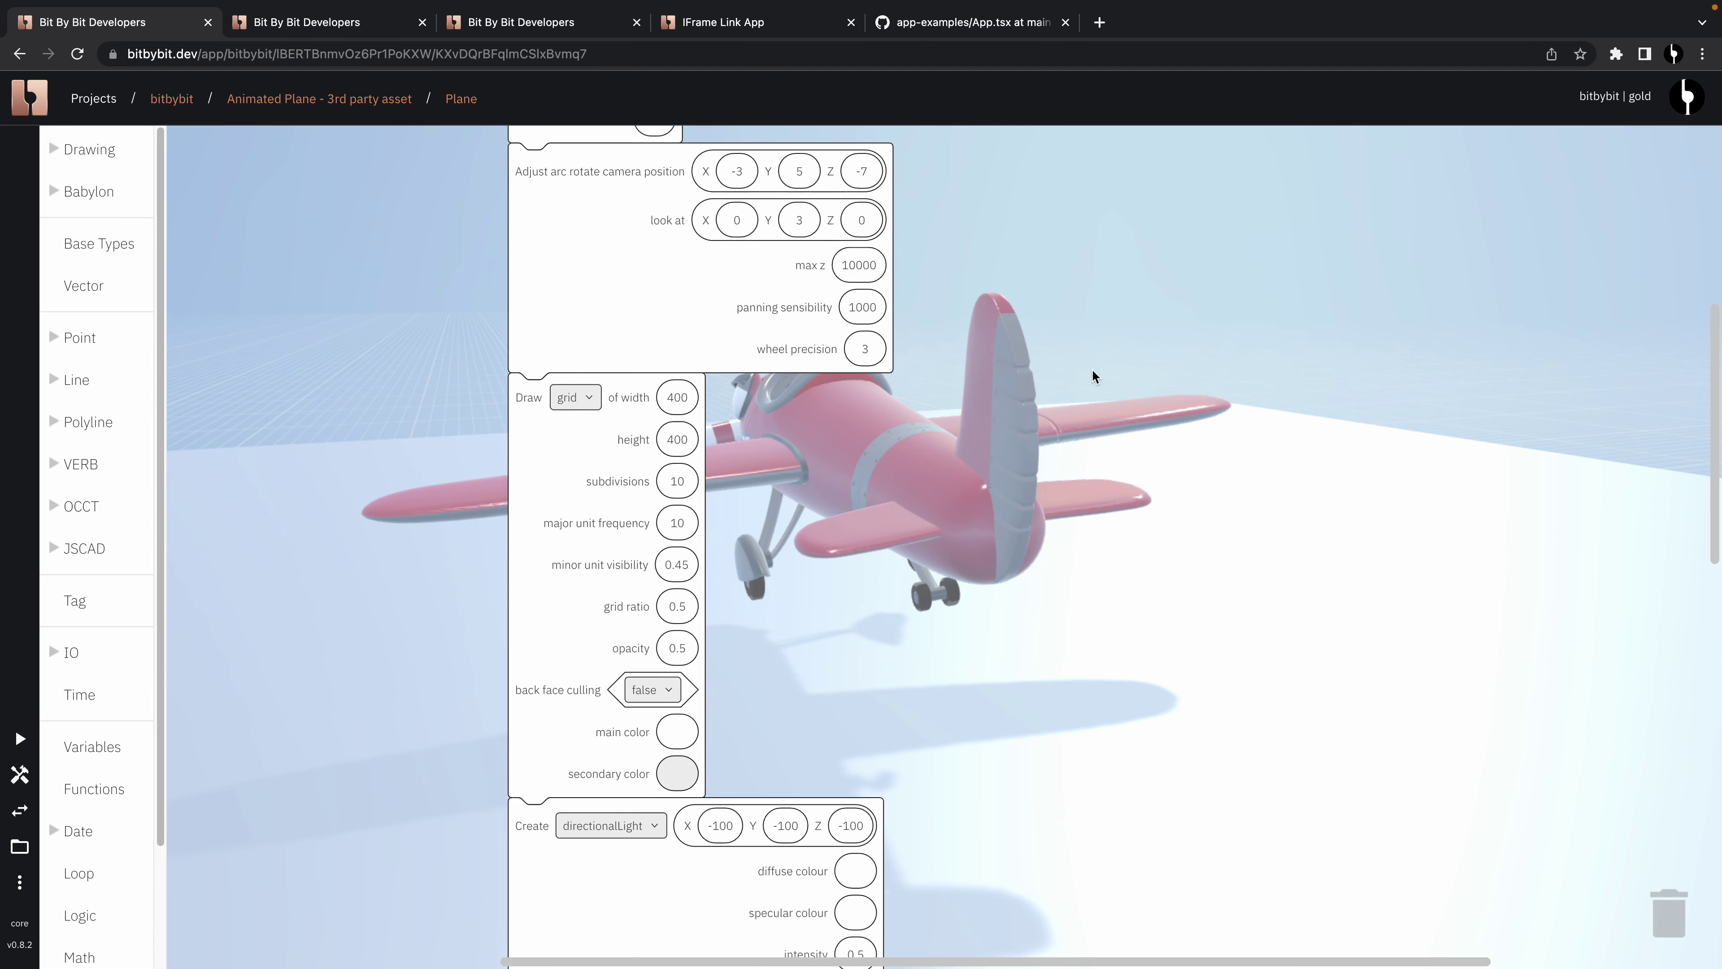
{"action": "scroll", "coordinate": [746, 679], "scroll_direction": "down", "scroll_amount": 1}
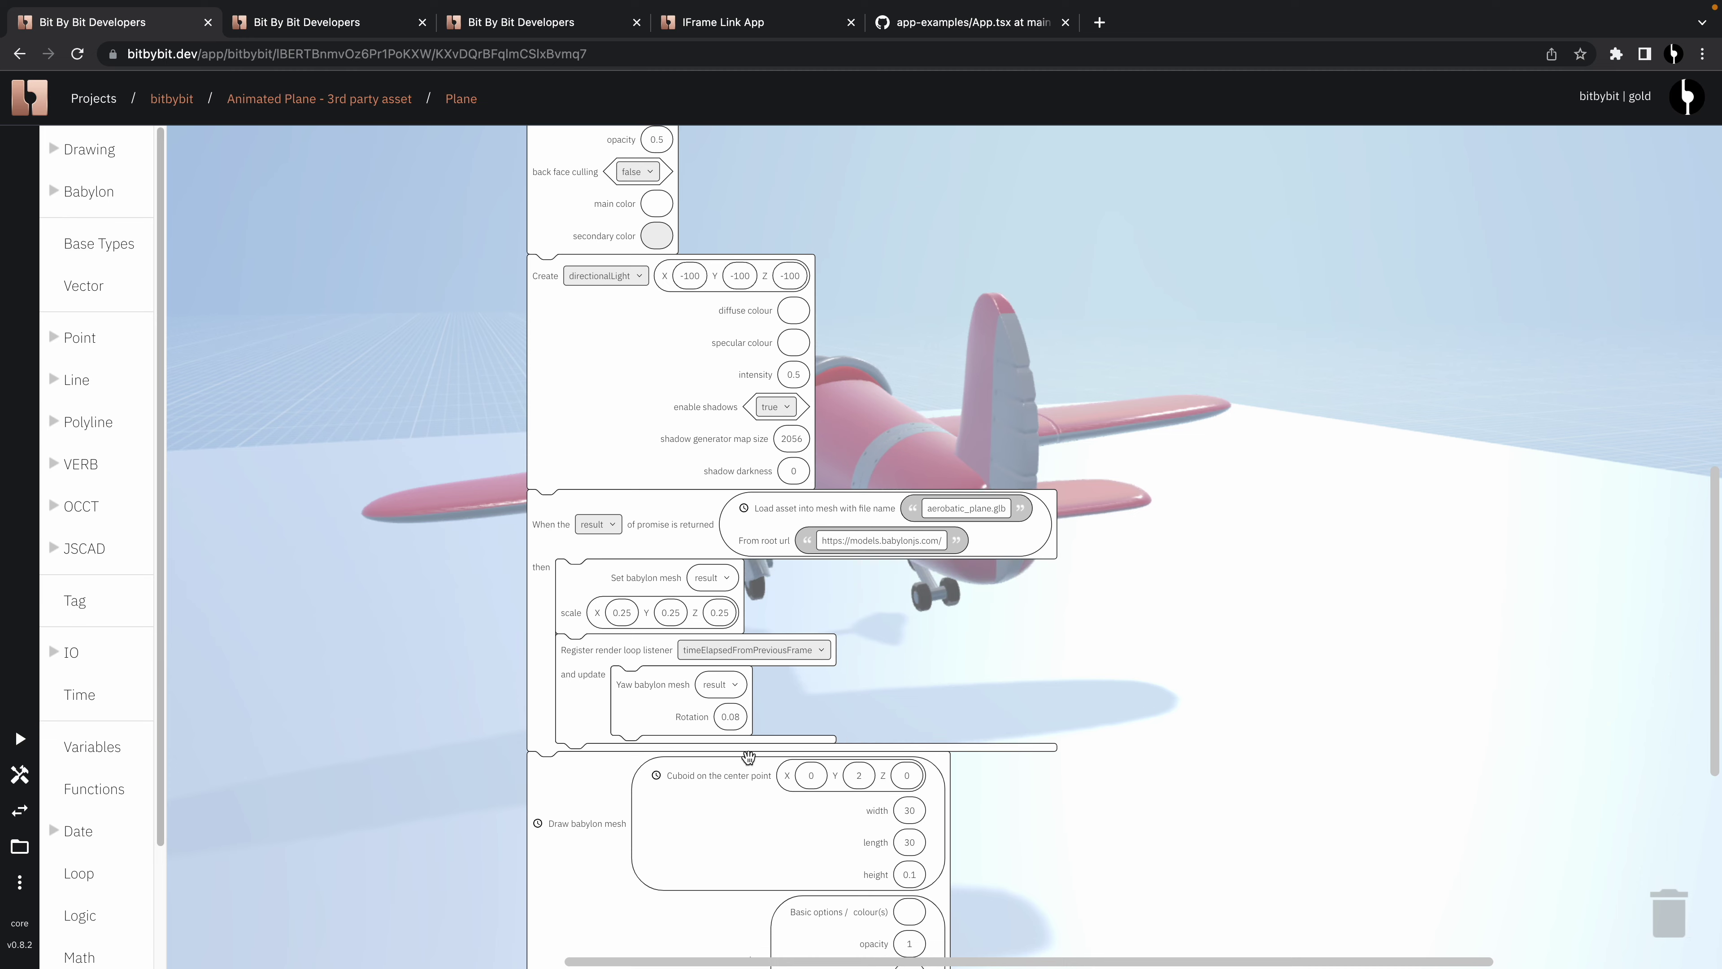
{"action": "scroll", "coordinate": [719, 715], "scroll_direction": "up", "scroll_amount": 8, "text": "ctrl"}
{"action": "left_click", "coordinate": [806, 699]}
{"action": "left_click", "coordinate": [823, 711]}
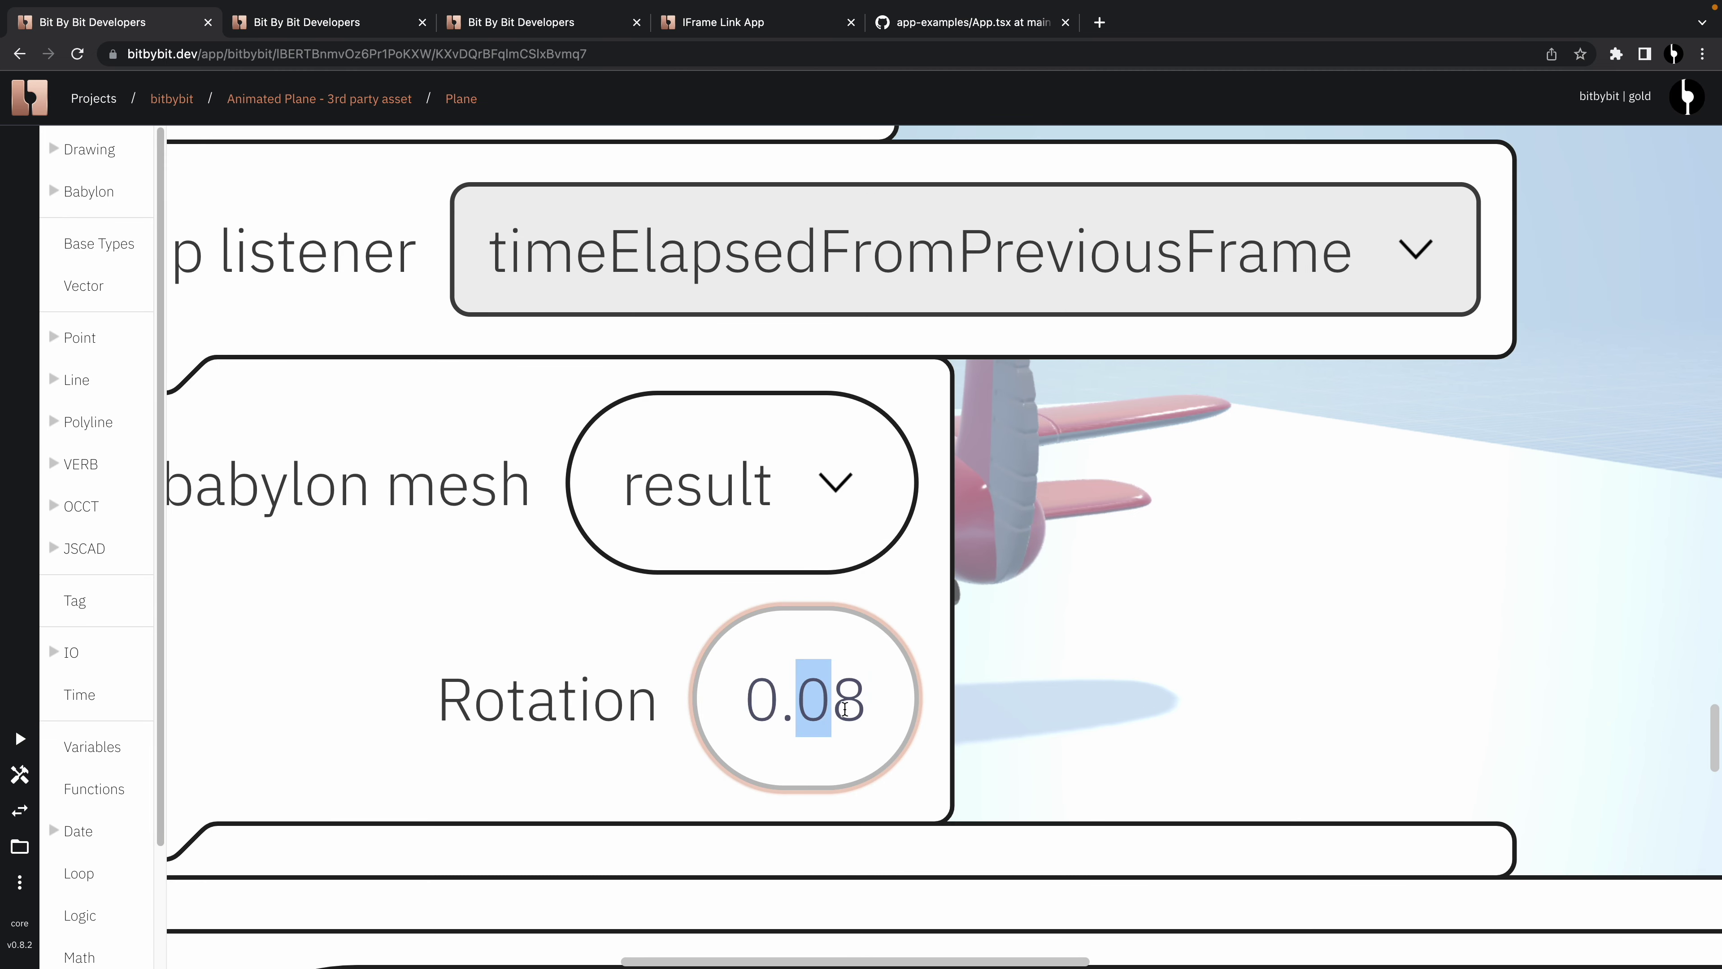
{"action": "type", "text": "12"}
{"action": "left_click", "coordinate": [20, 740]}
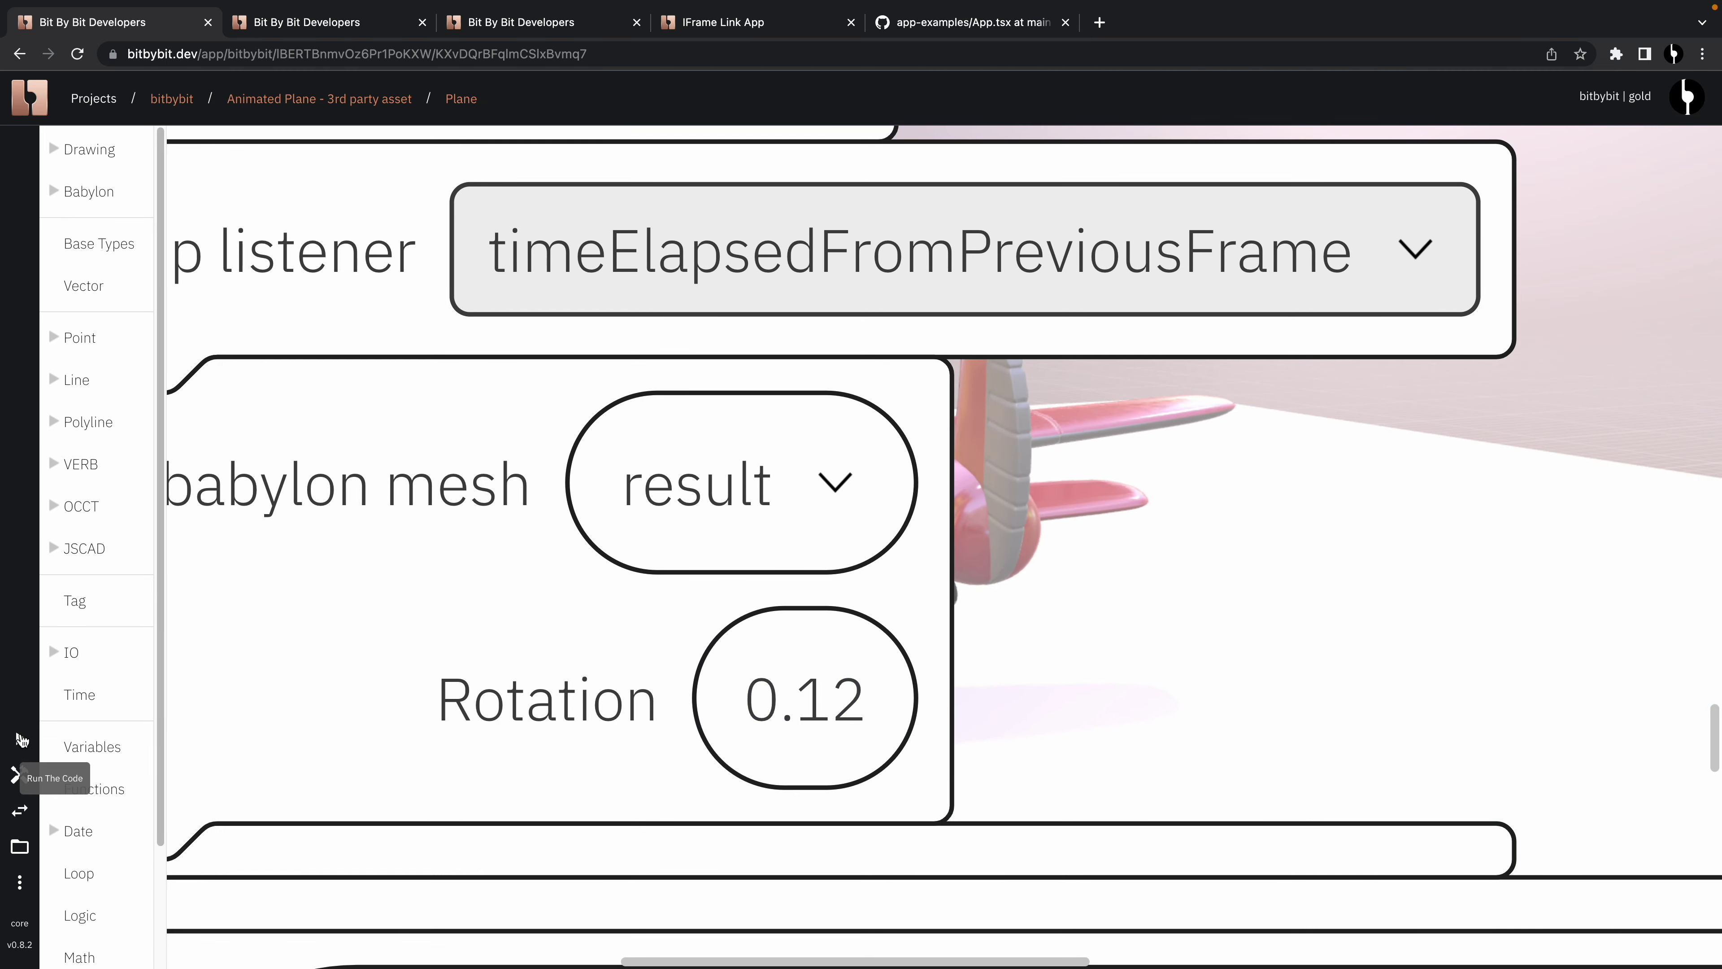
{"action": "left_click", "coordinate": [19, 843]}
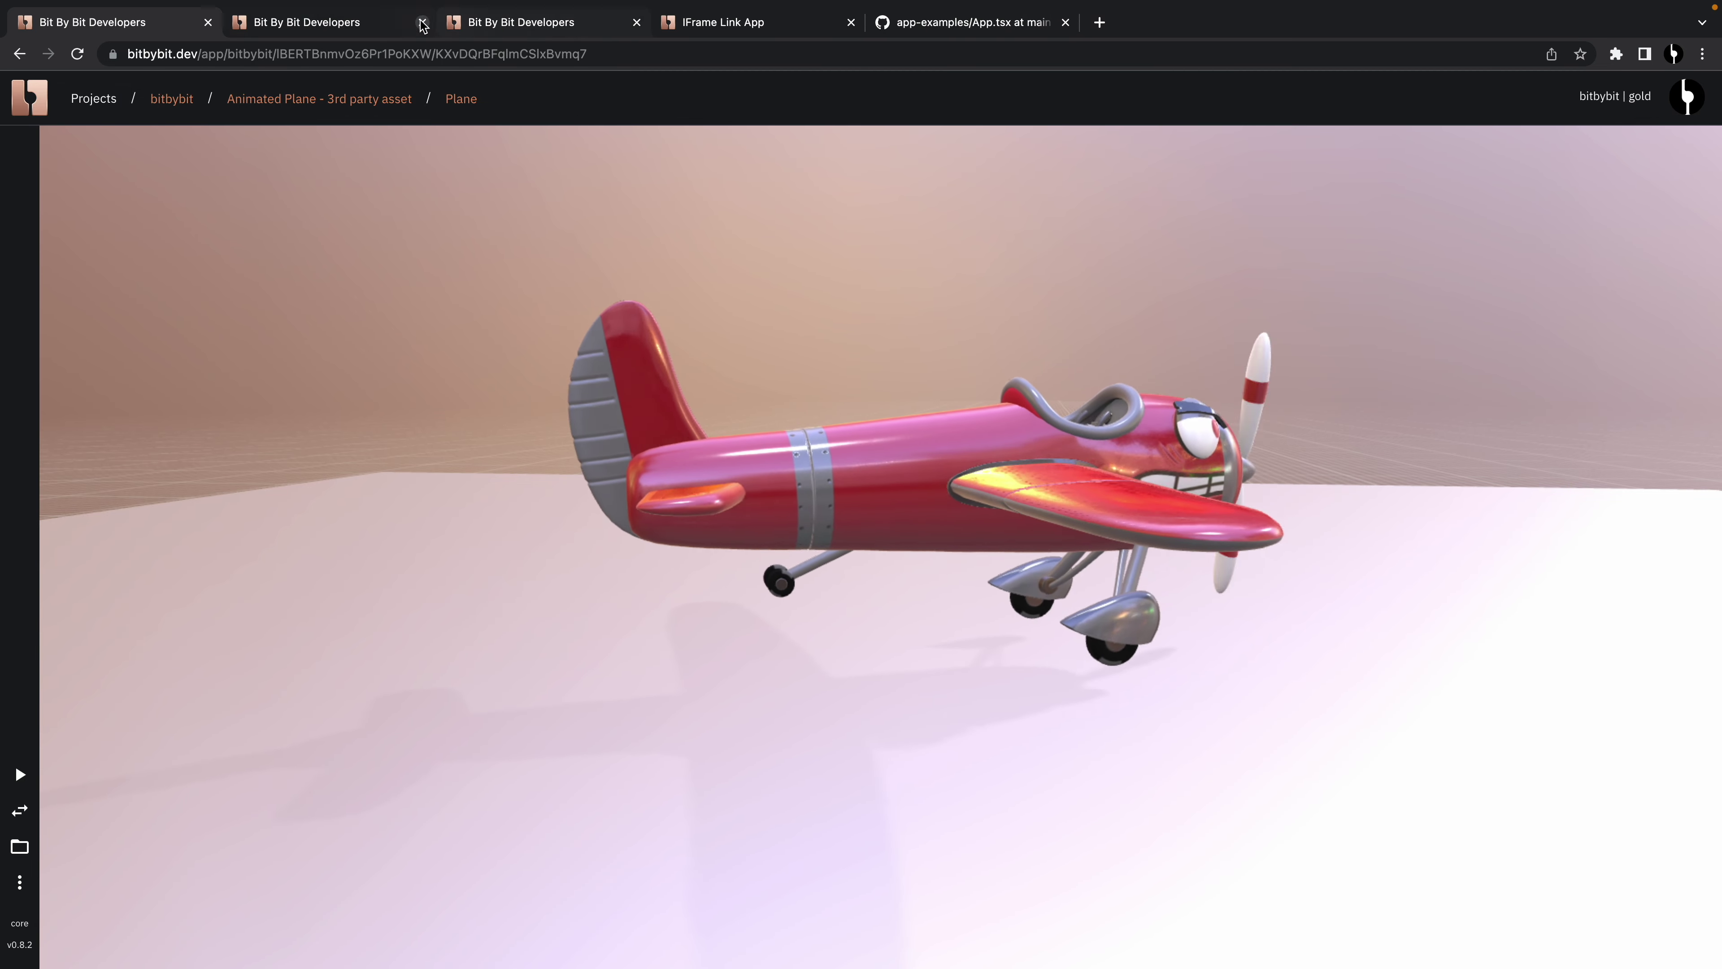
Step: Open the Flight Helmet demo script linked on the example website in a new tab and set its skybox to City
{"action": "left_click", "coordinate": [345, 25]}
{"action": "left_click", "coordinate": [757, 22]}
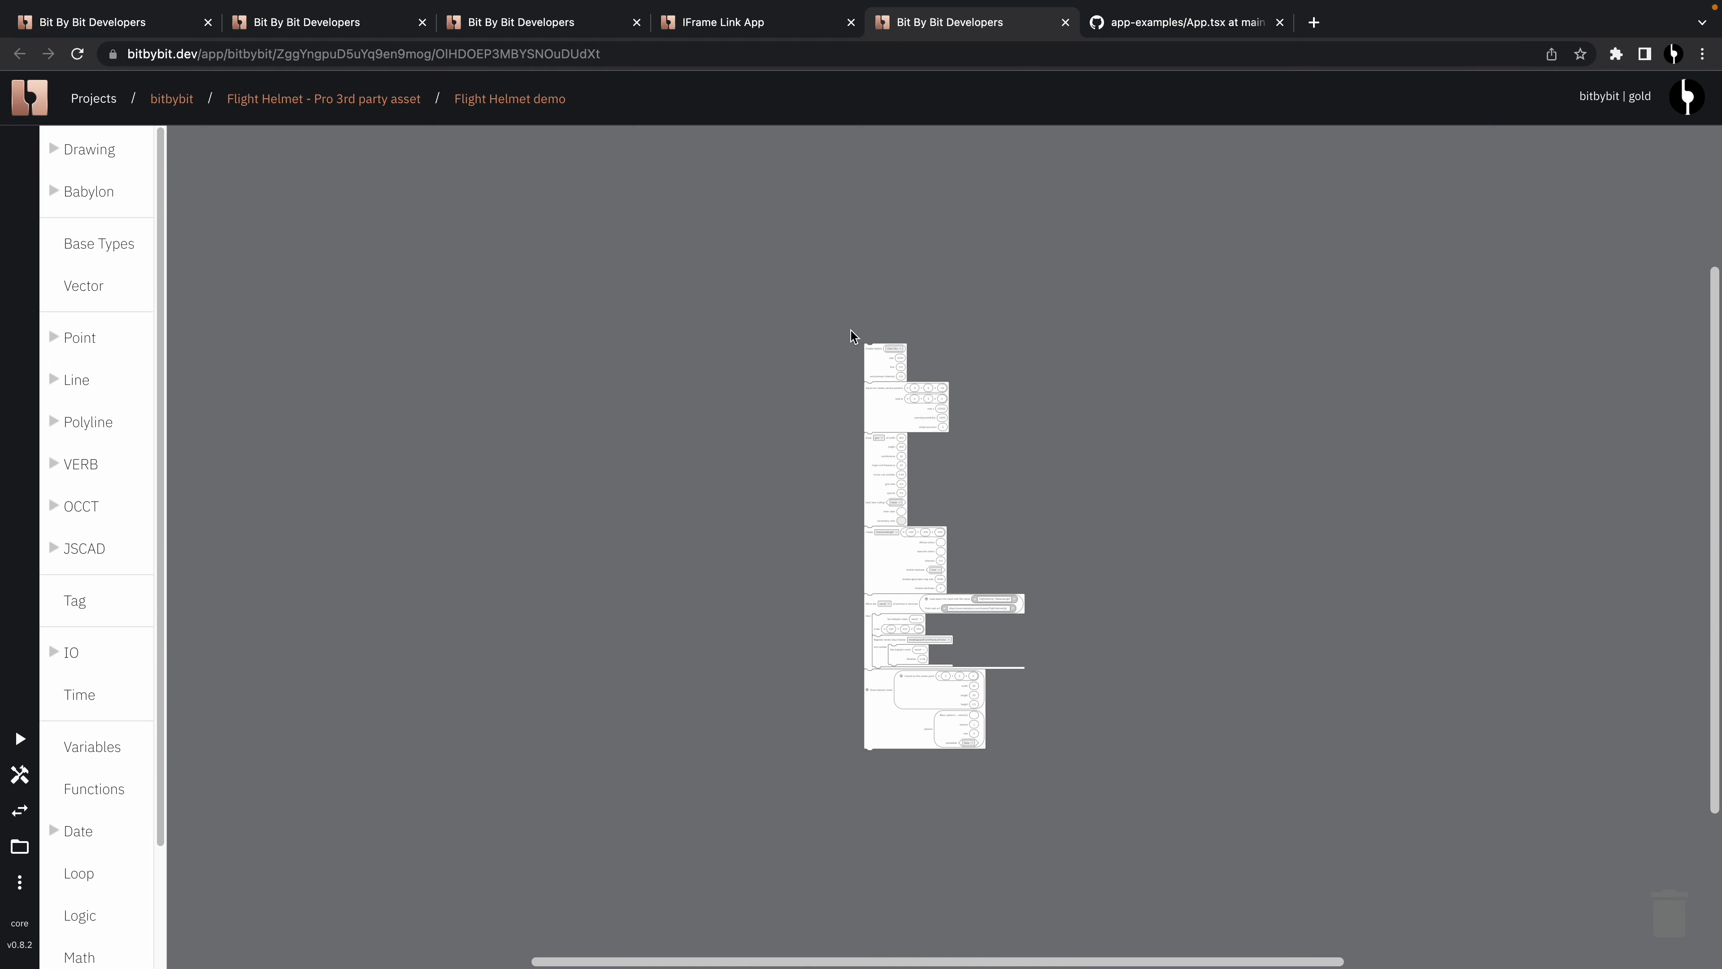
{"action": "scroll", "coordinate": [852, 335], "scroll_direction": "up", "scroll_amount": 7}
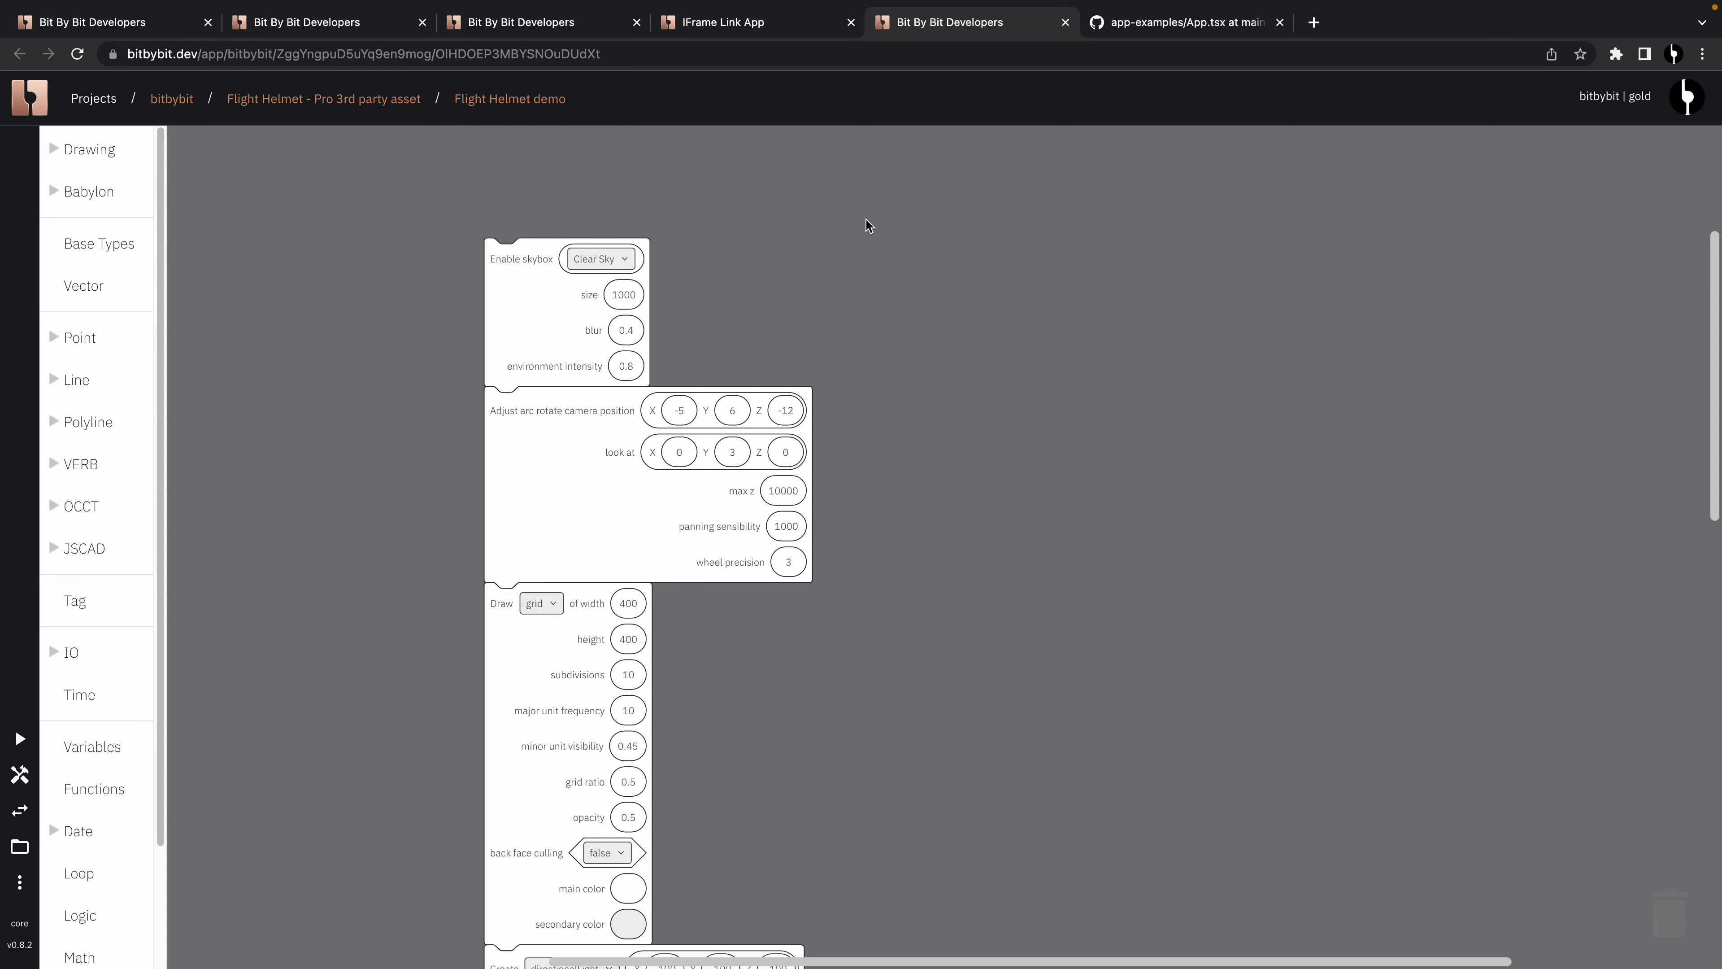
{"action": "scroll", "coordinate": [554, 249], "scroll_direction": "up", "scroll_amount": 3}
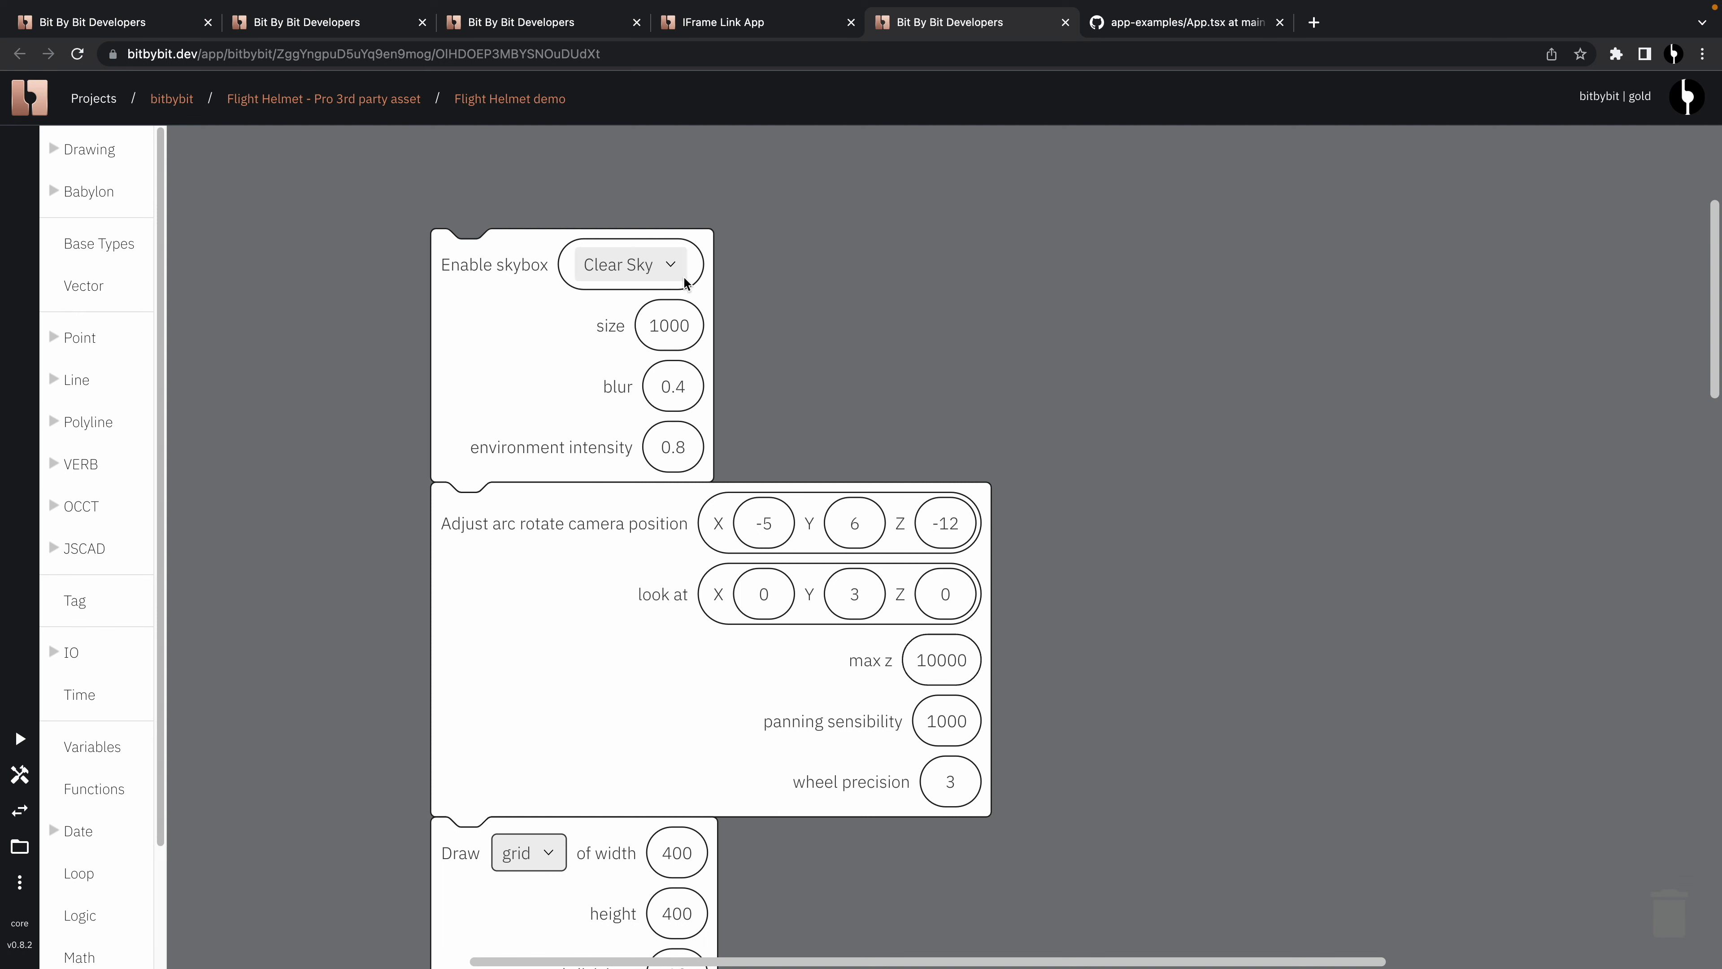
{"action": "left_click_drag", "start_coordinate": [945, 388], "coordinate": [933, 378]}
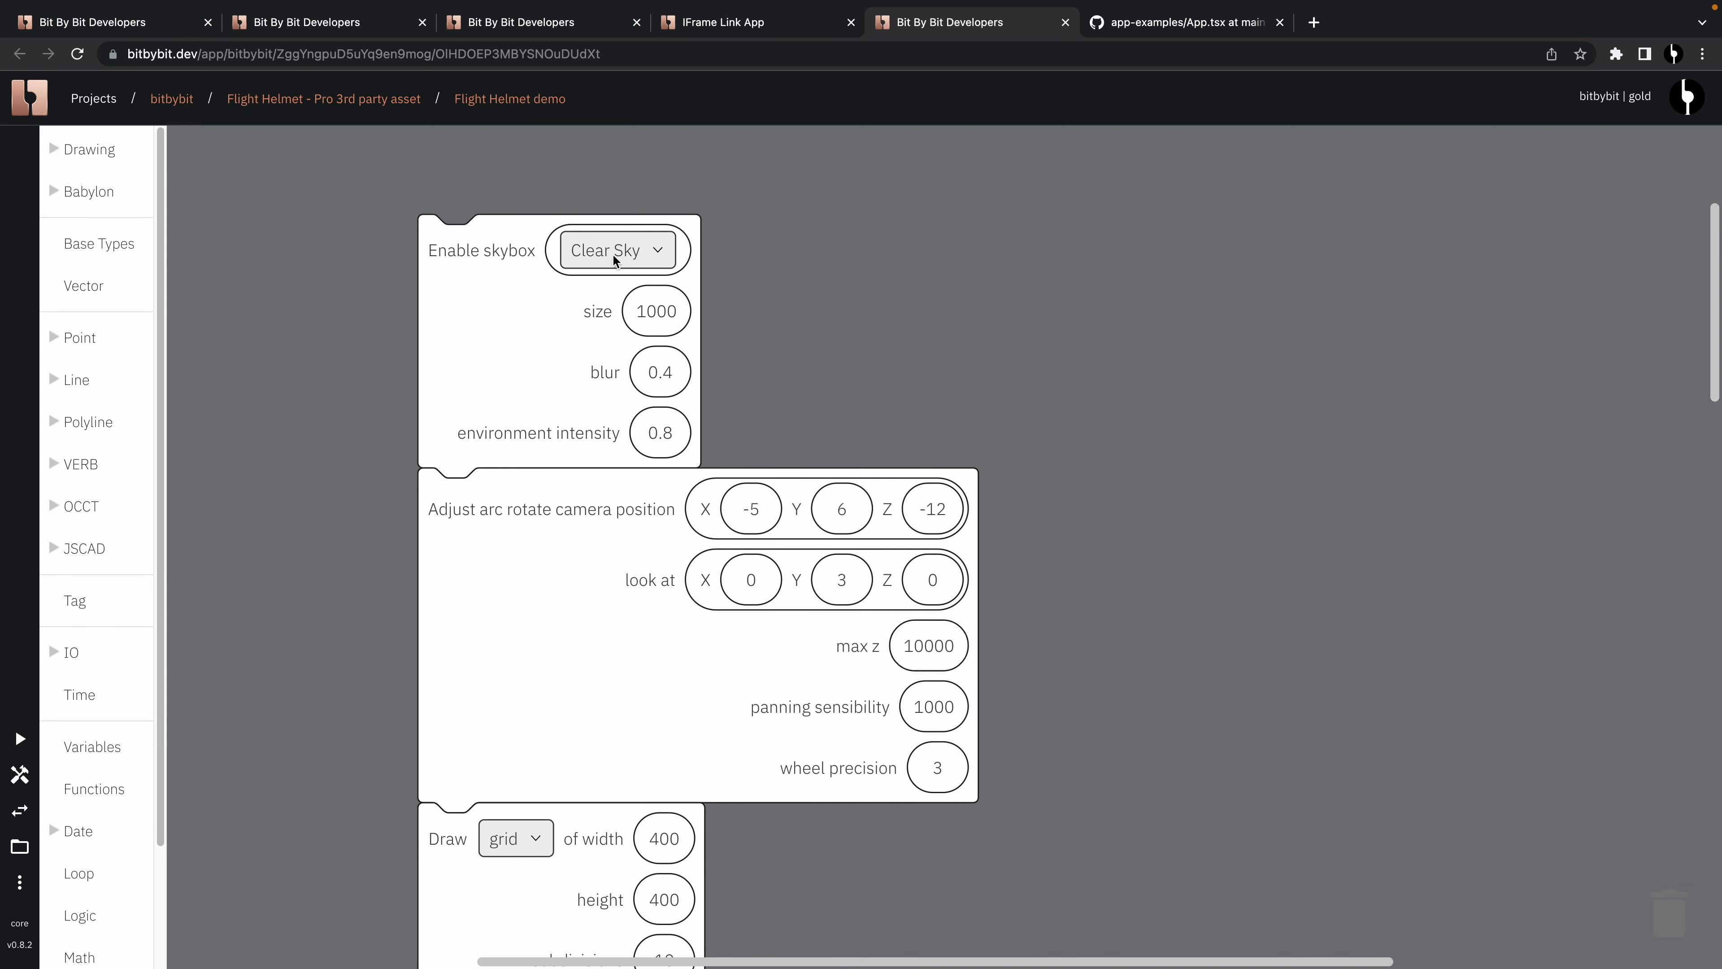
{"action": "left_click", "coordinate": [627, 349]}
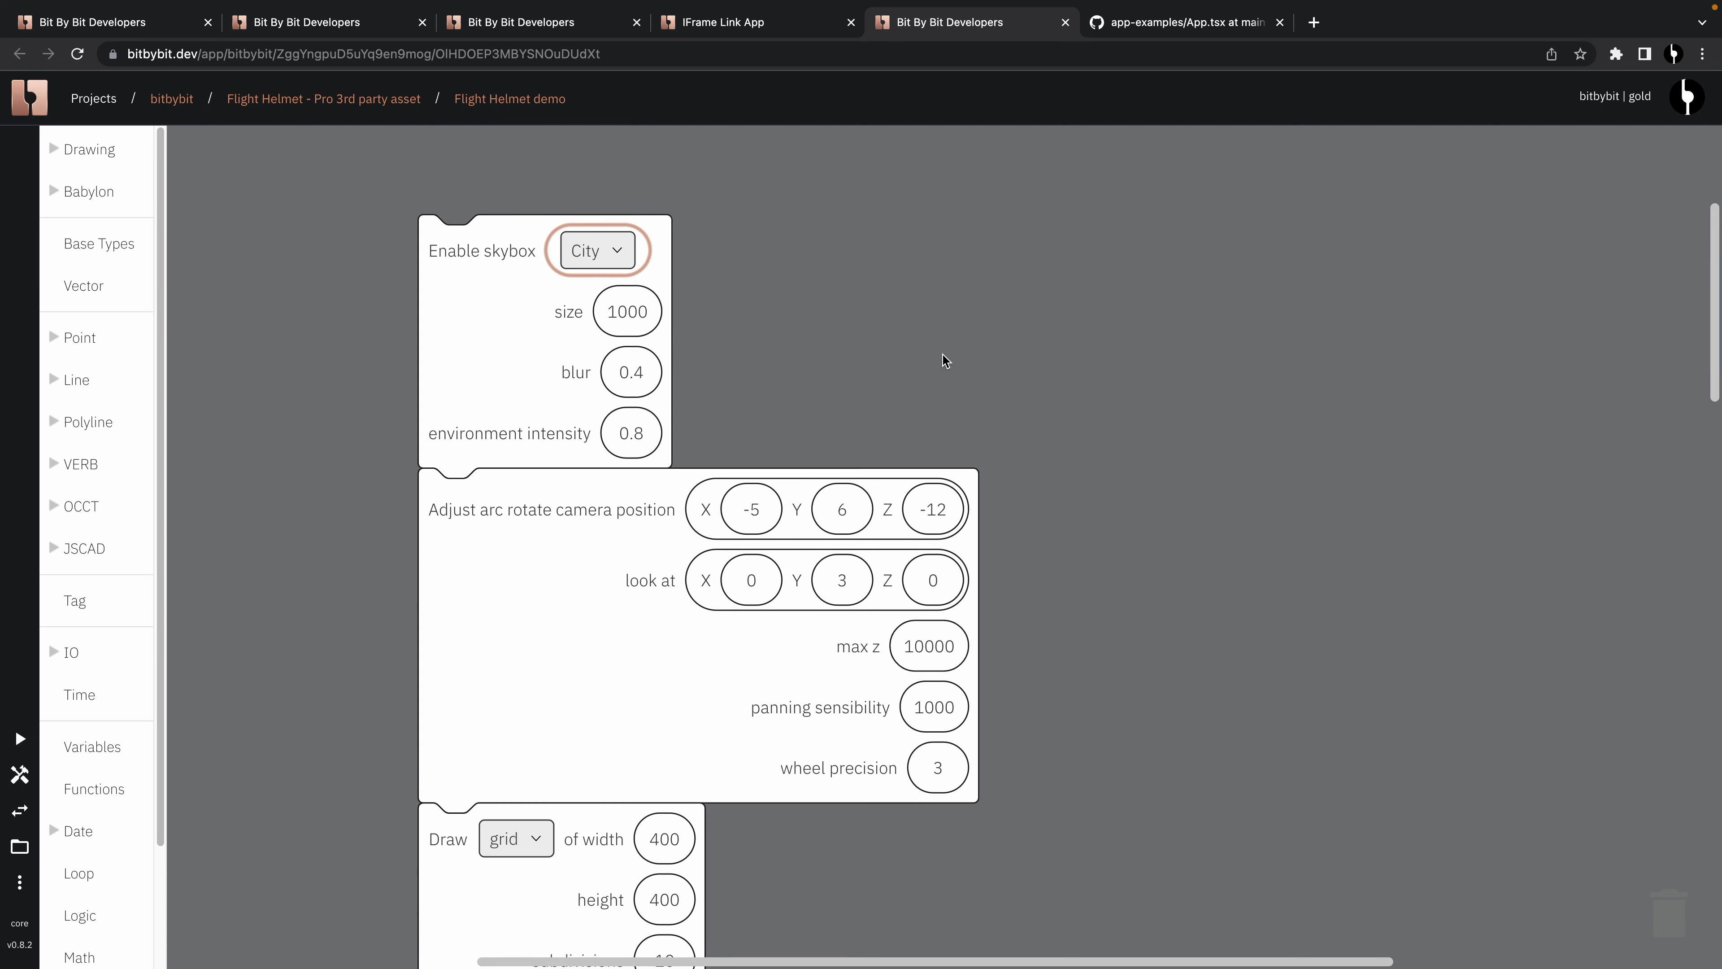
Step: Run the Flight Helmet demo script and hide the blocks to view the 3D scene
{"action": "scroll", "coordinate": [963, 348], "scroll_direction": "down", "scroll_amount": 1}
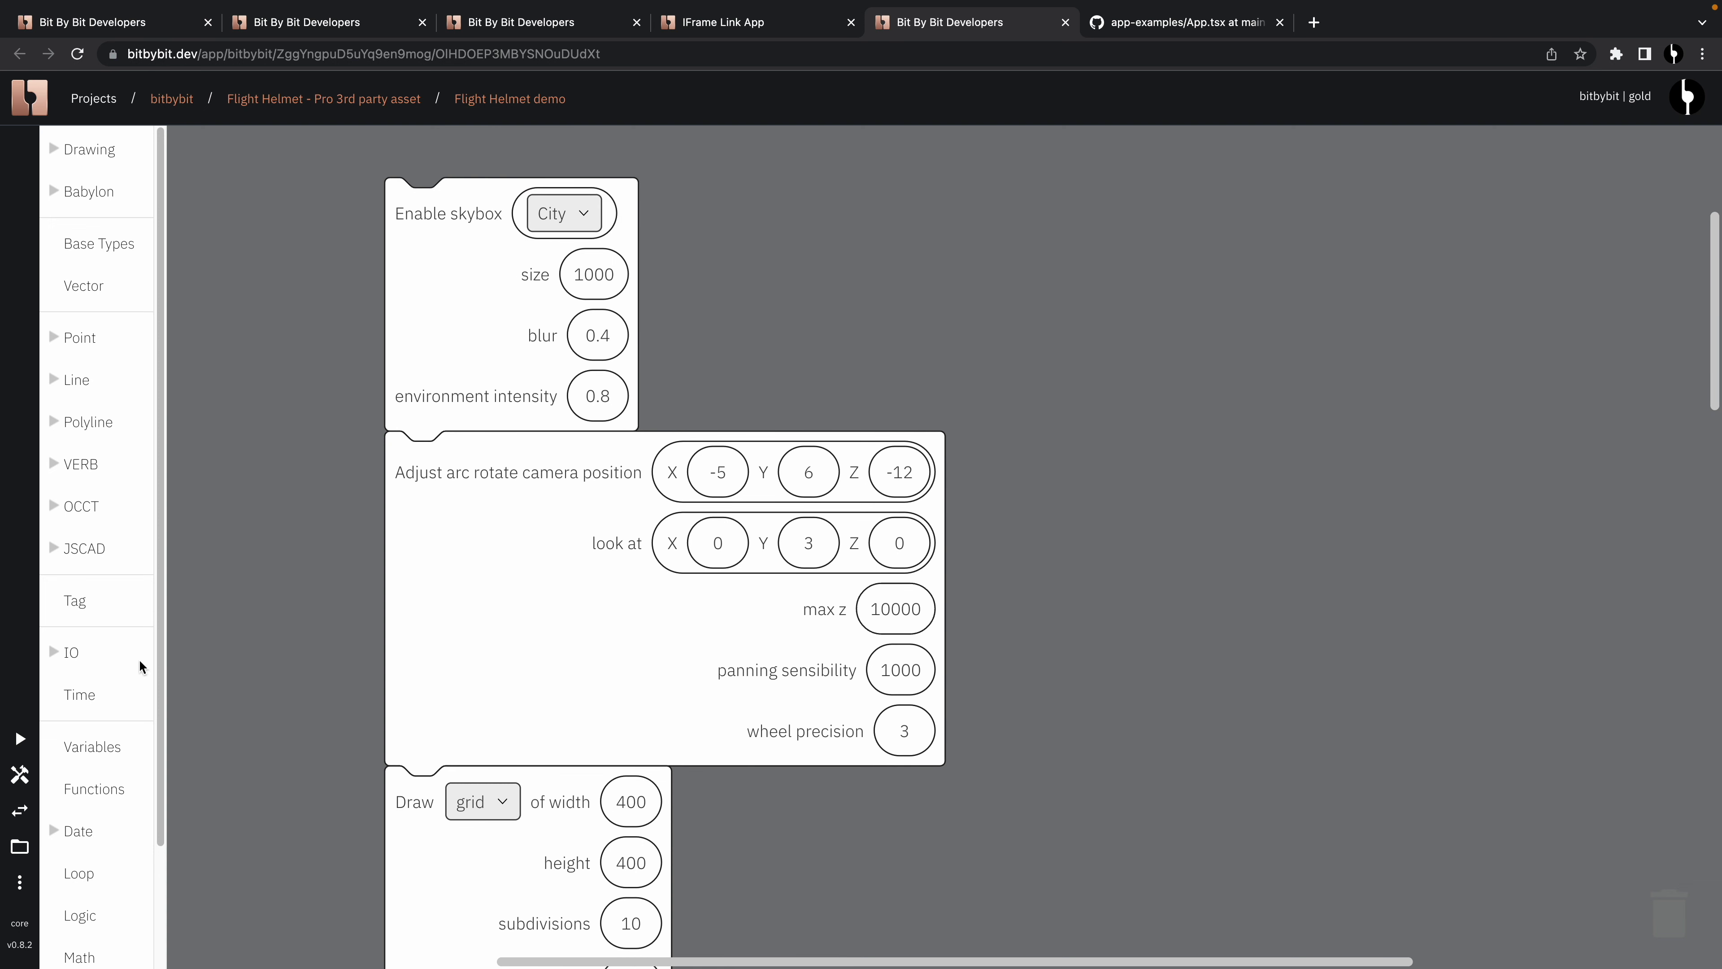
{"action": "left_click", "coordinate": [20, 734]}
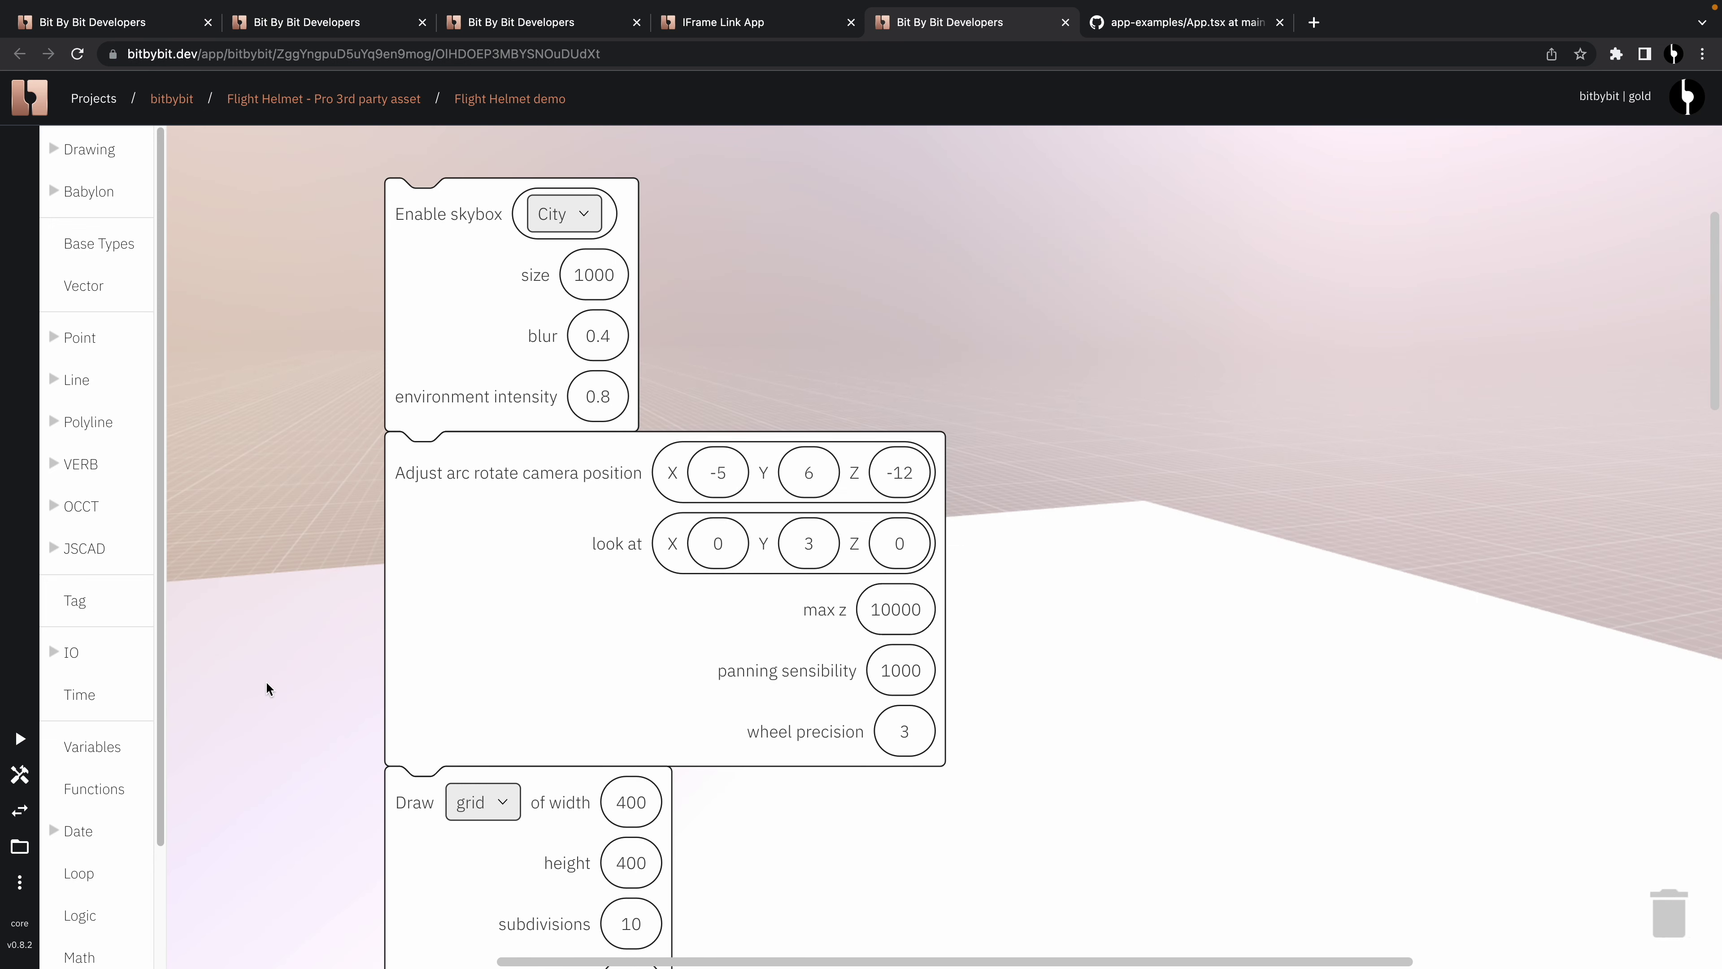
{"action": "left_click", "coordinate": [20, 809]}
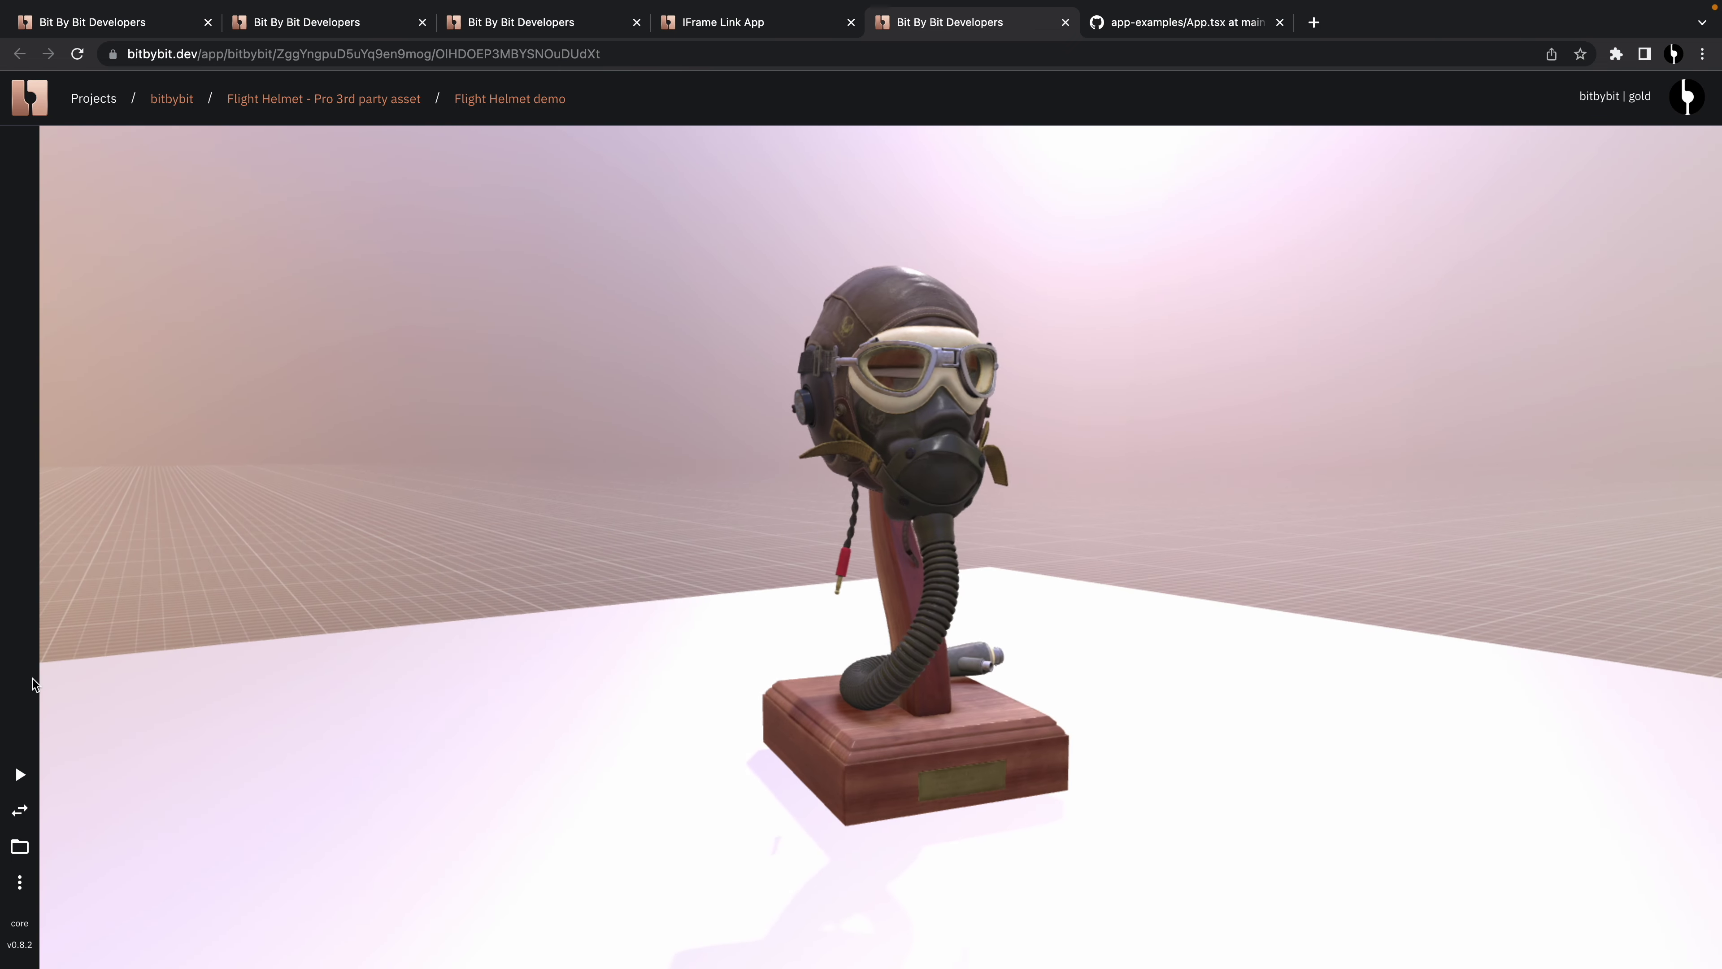
Step: Set the rotation in the helmet's Yaw babylon mesh block to 0.15, rerun the script and view the 3D scene
{"action": "left_click", "coordinate": [20, 812]}
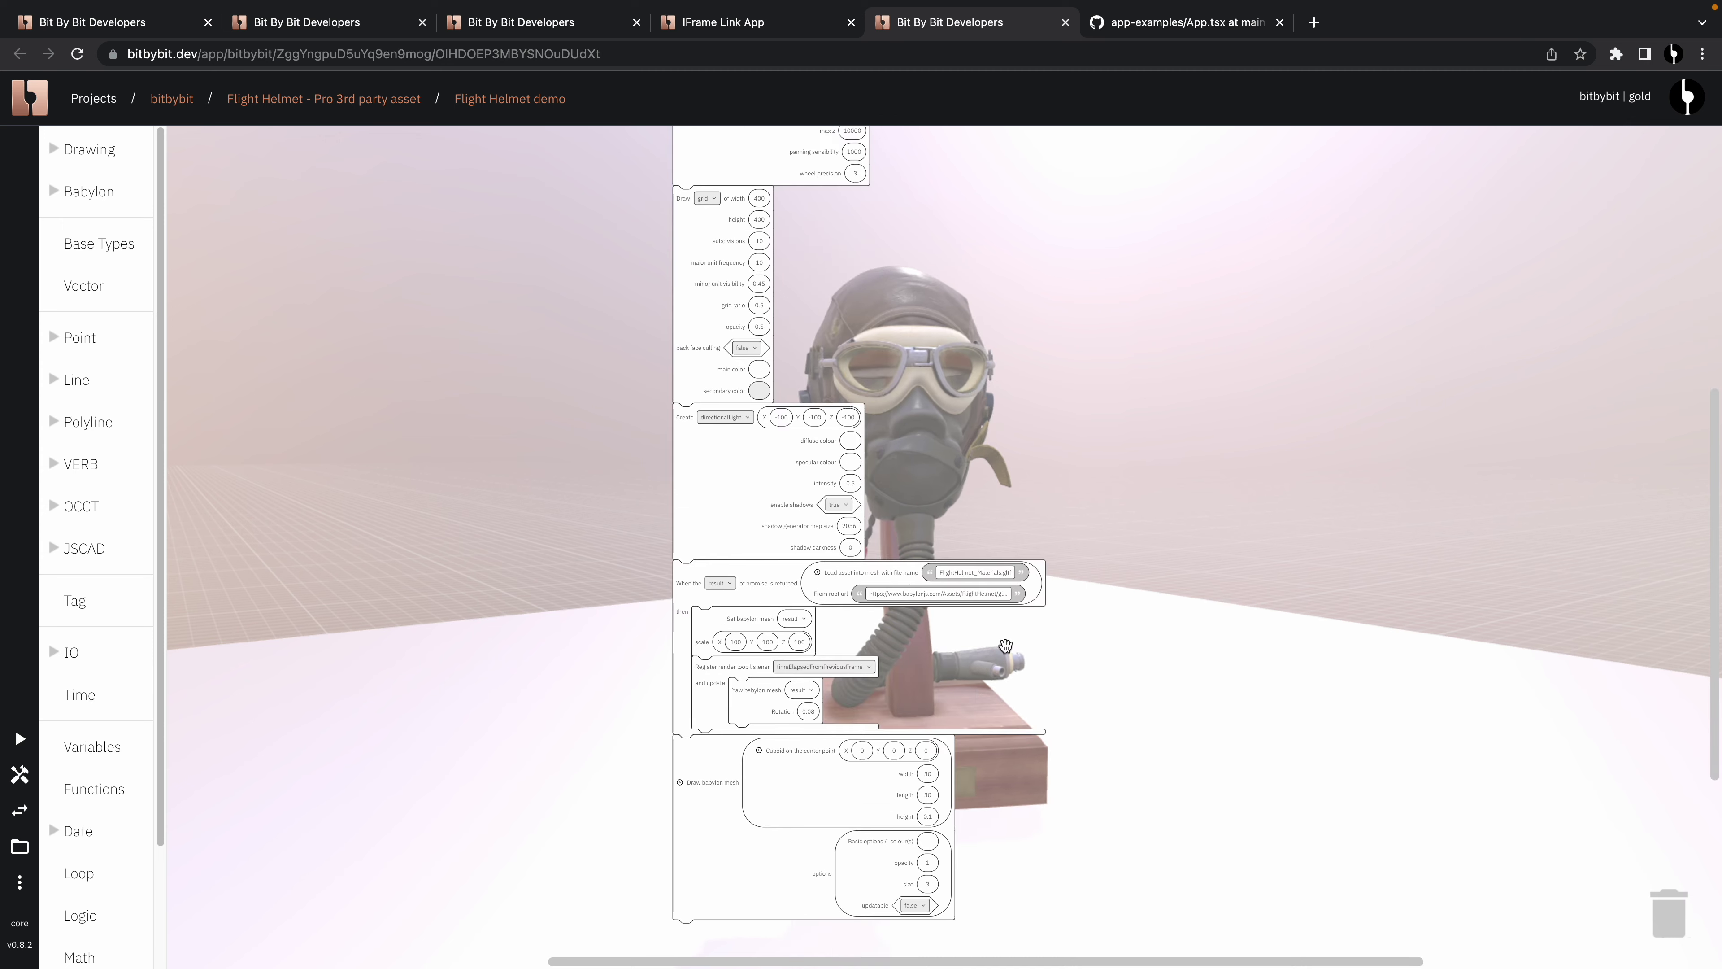
{"action": "scroll", "coordinate": [786, 621], "scroll_direction": "up", "scroll_amount": 5}
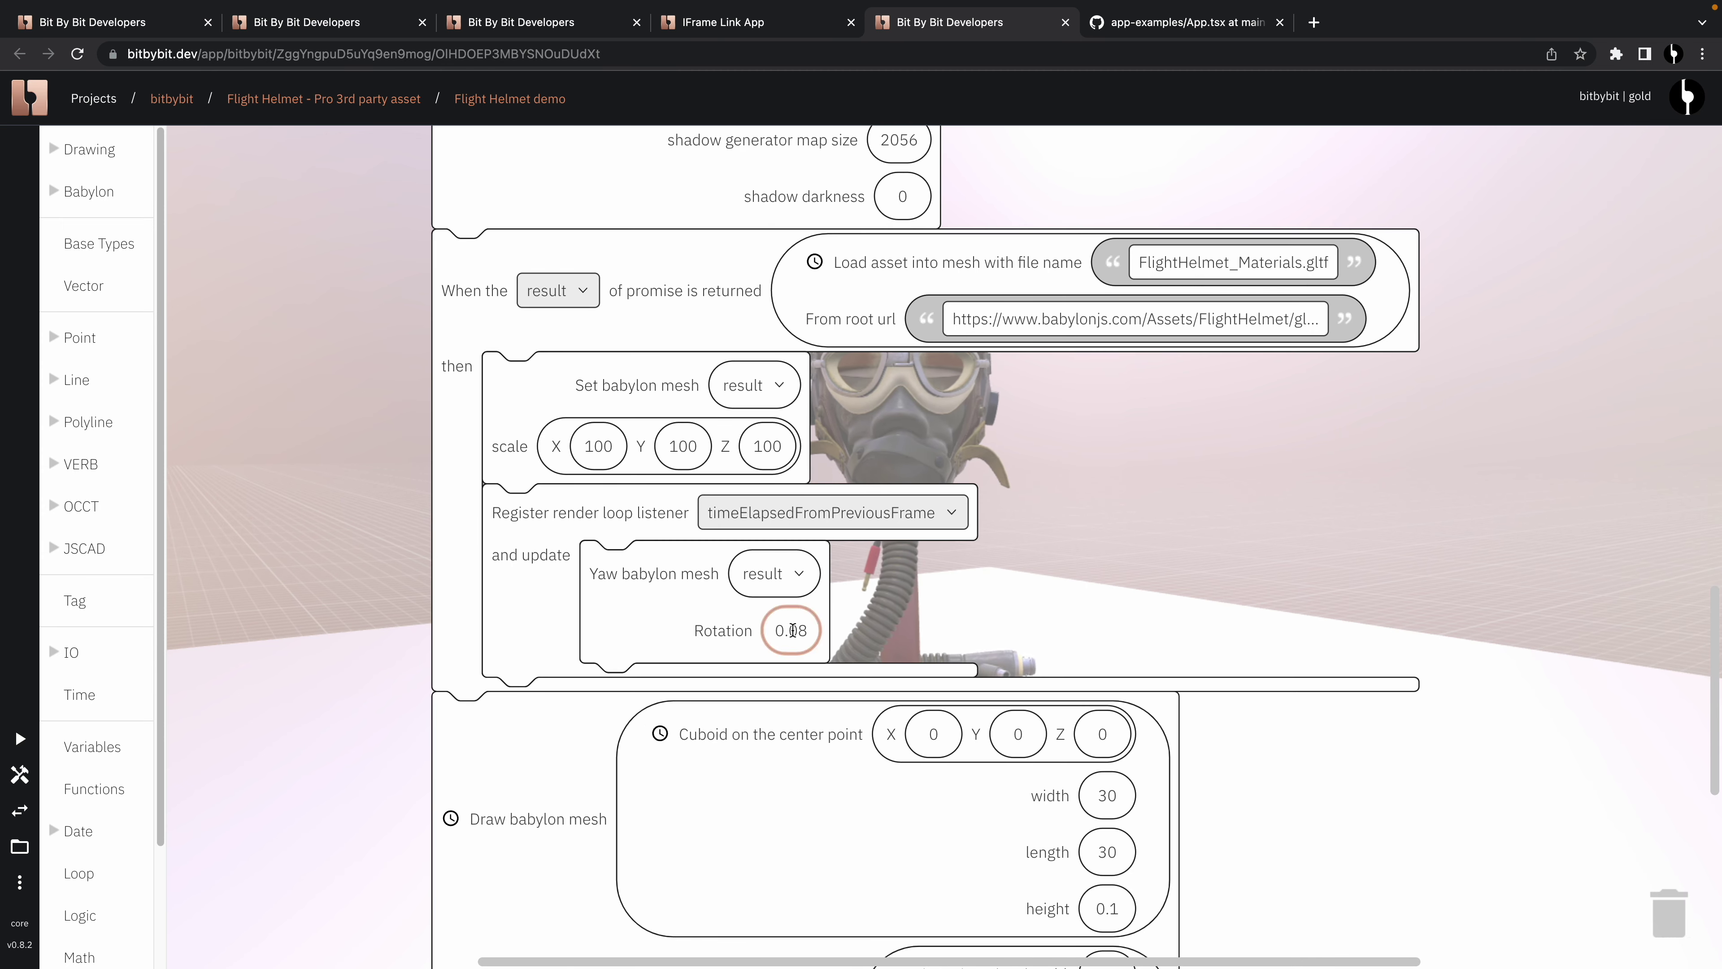
{"action": "type", "text": "15"}
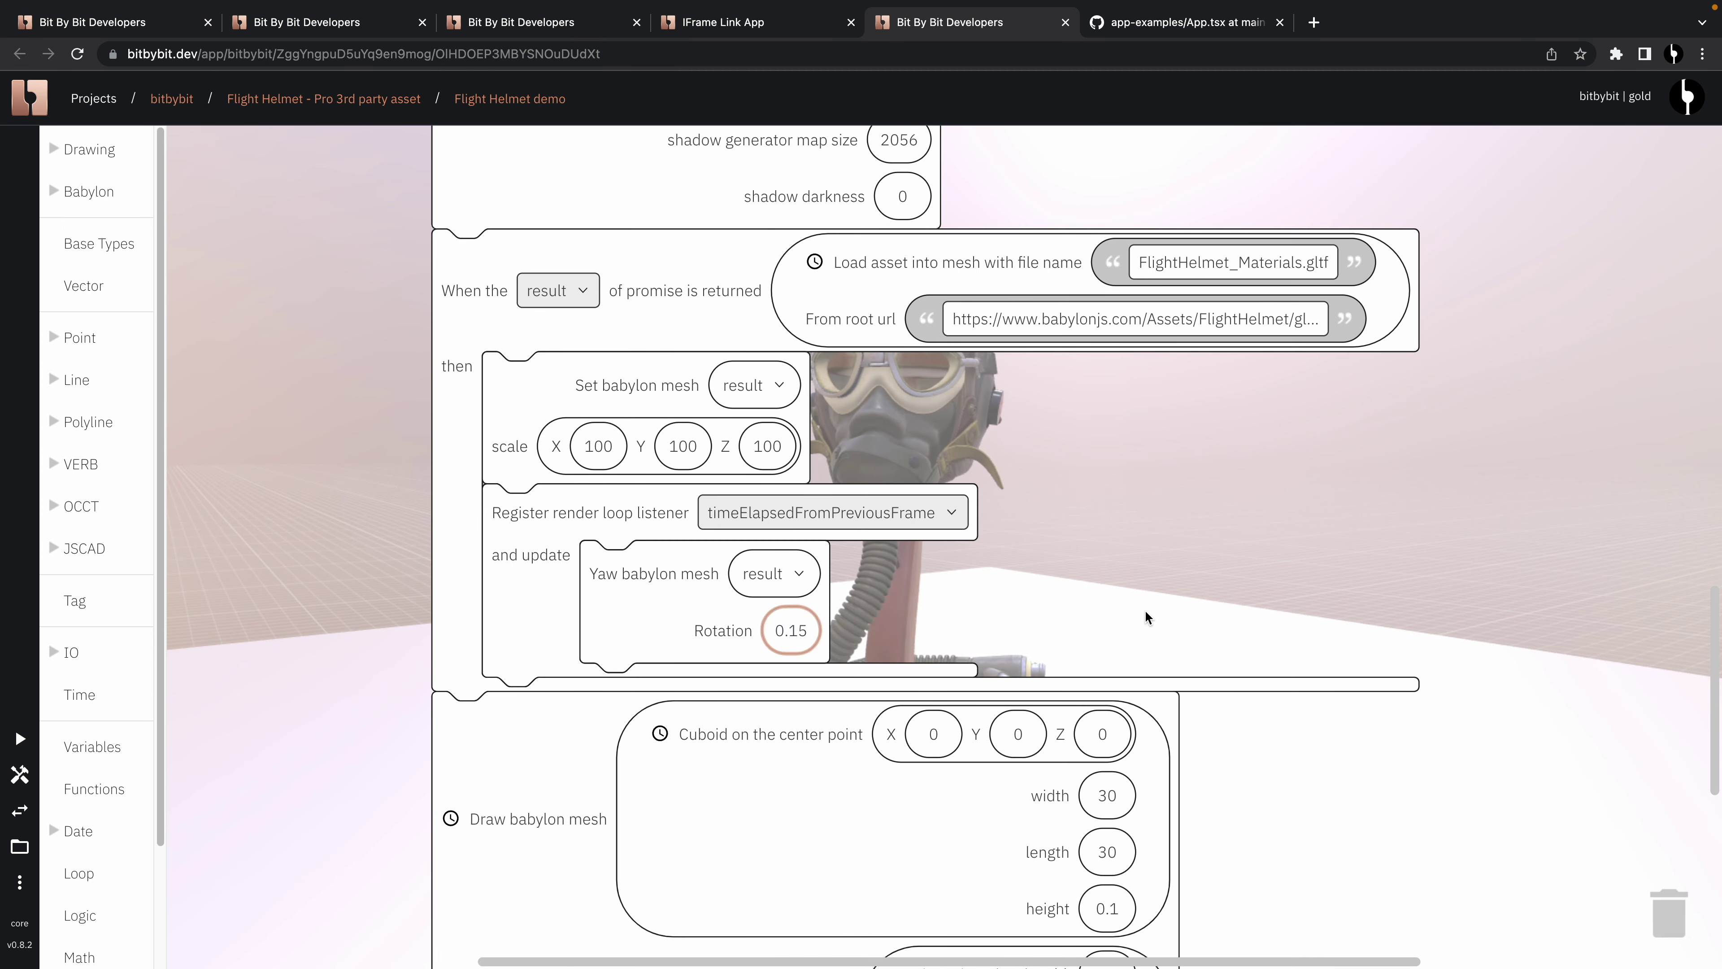
{"action": "key", "text": "Return"}
{"action": "left_click", "coordinate": [20, 738]}
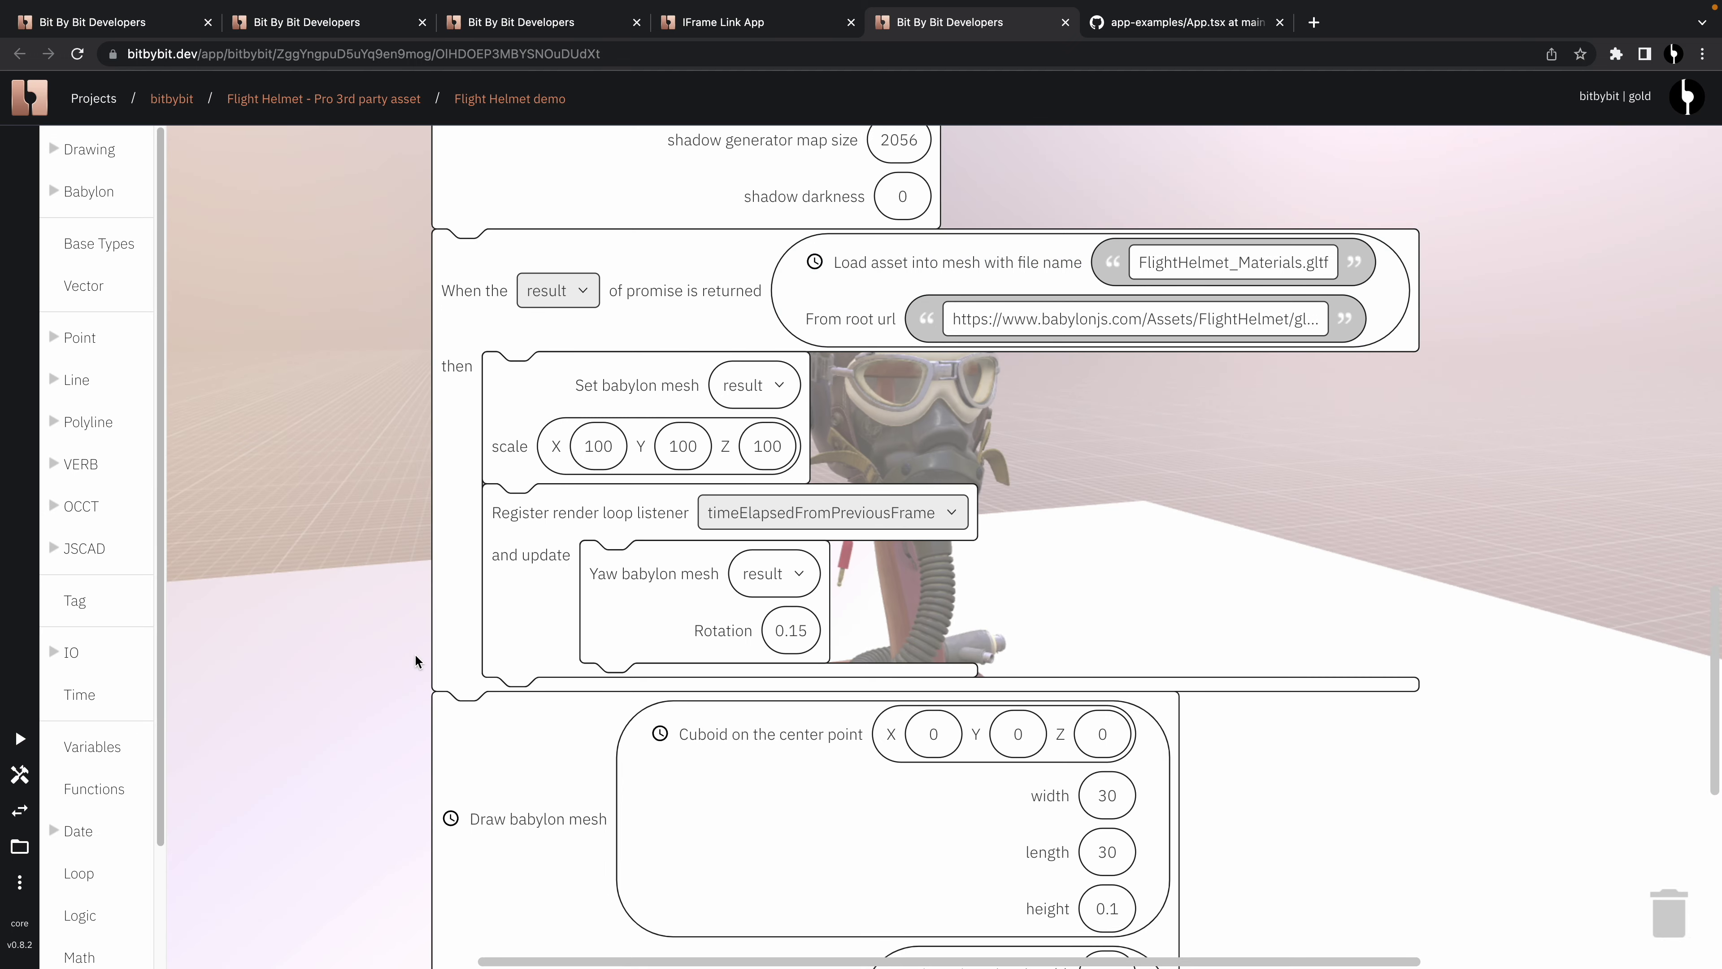
{"action": "left_click", "coordinate": [20, 817]}
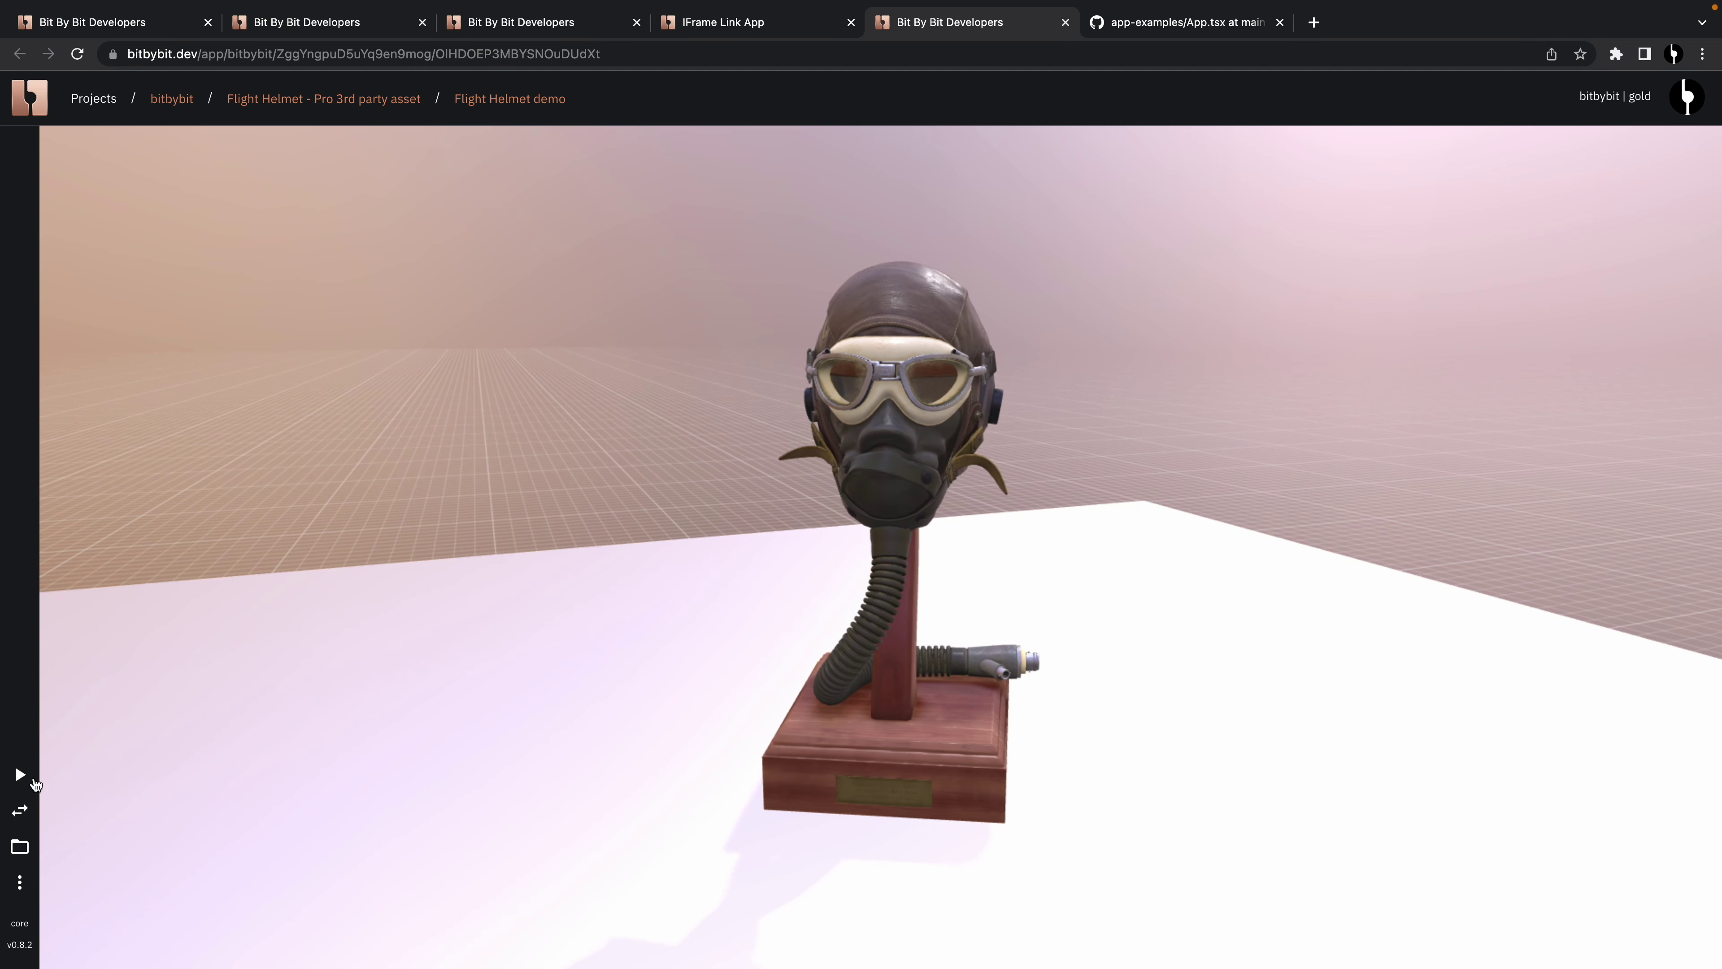
Step: Set the helmet's yaw rotation to -0.15, rerun the script and show only the 3D scene
{"action": "left_click", "coordinate": [20, 810]}
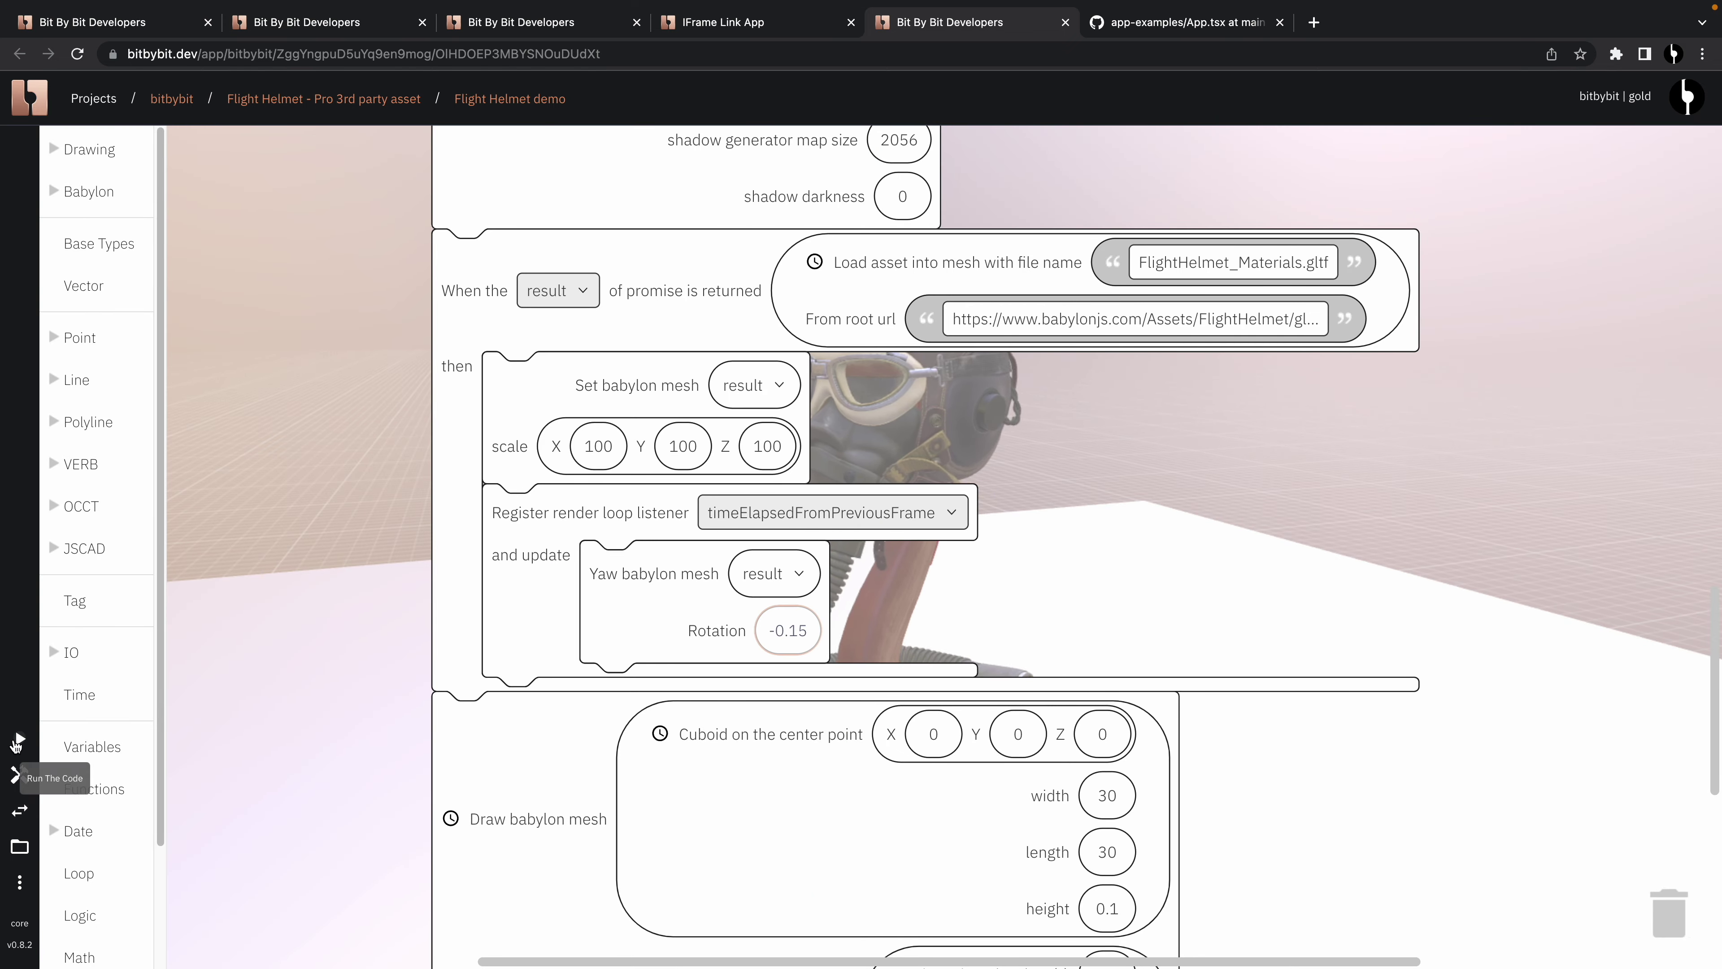
{"action": "left_click", "coordinate": [9, 814]}
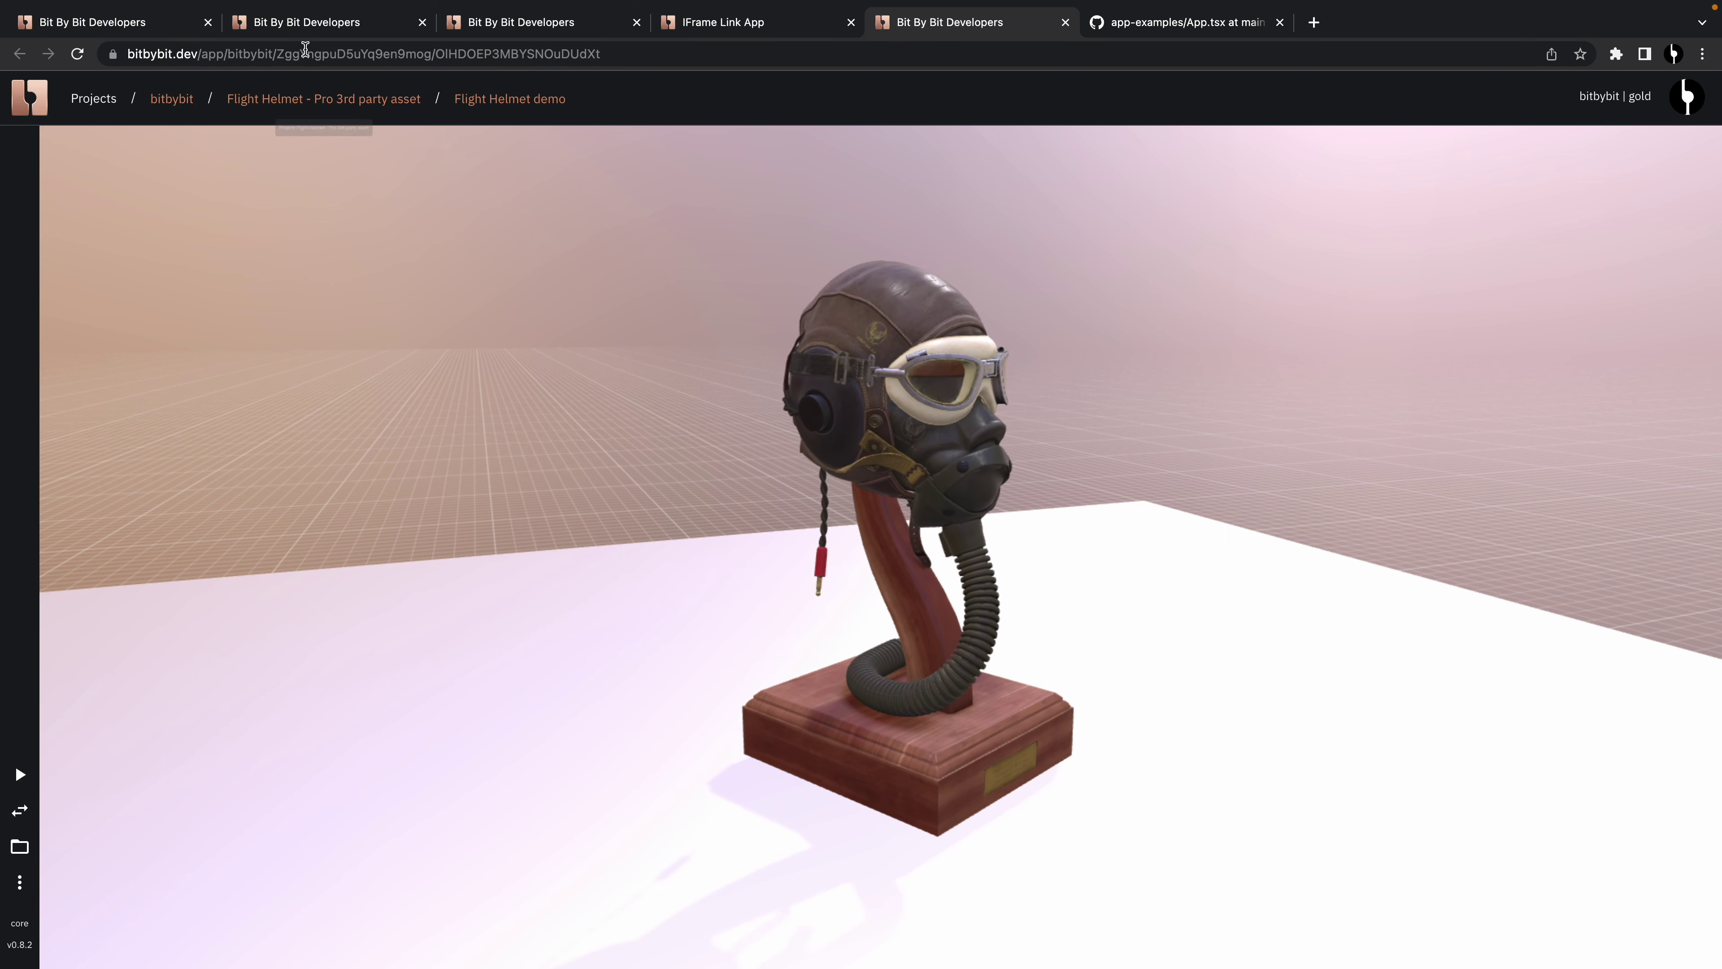
Step: Compare the edited Plane scene with the example website and the standalone plane and helmet previews
{"action": "left_click", "coordinate": [101, 22]}
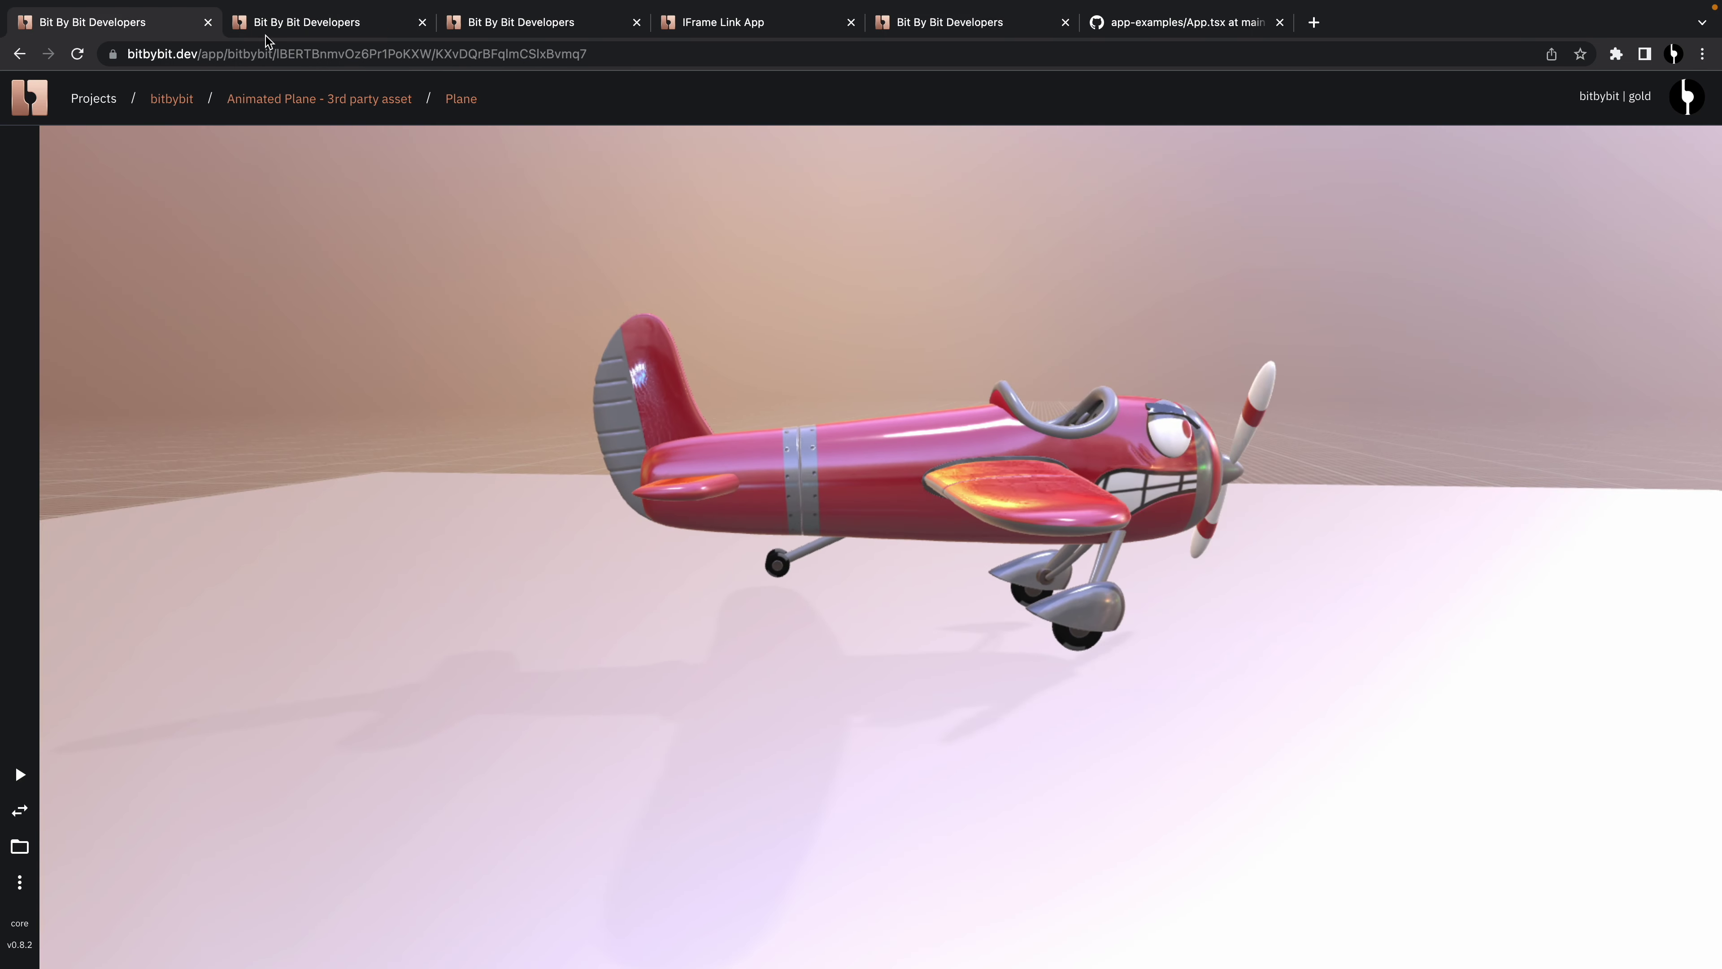
{"action": "left_click", "coordinate": [667, 20]}
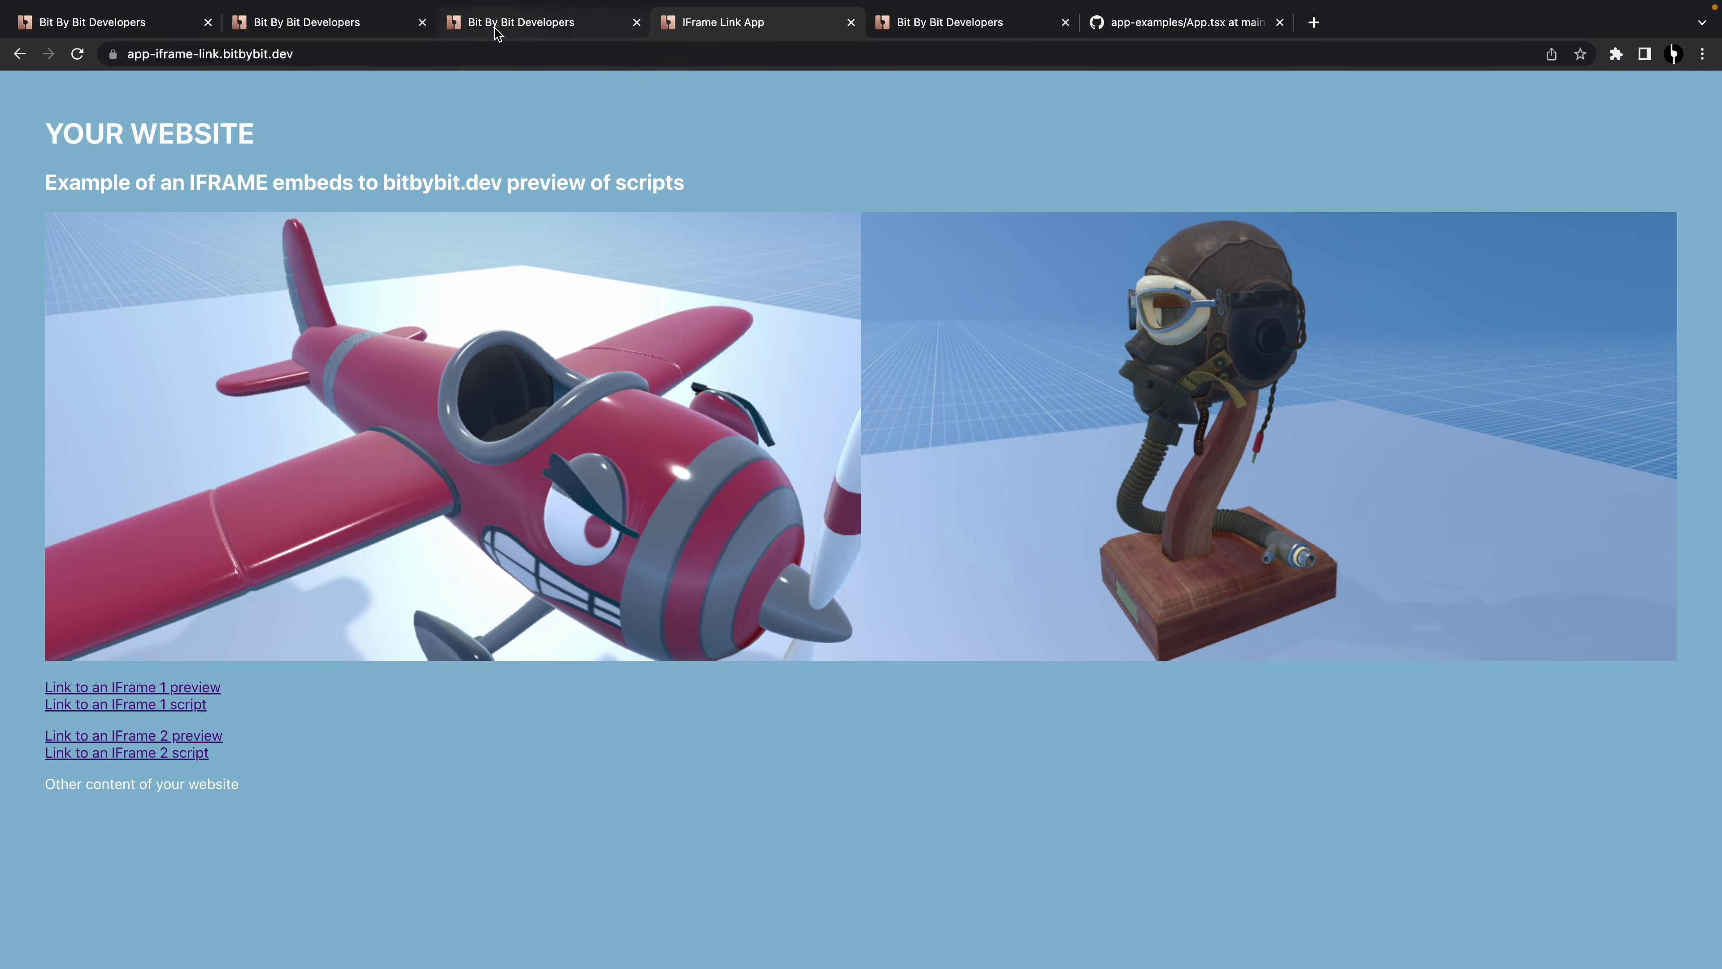
{"action": "left_click", "coordinate": [521, 22]}
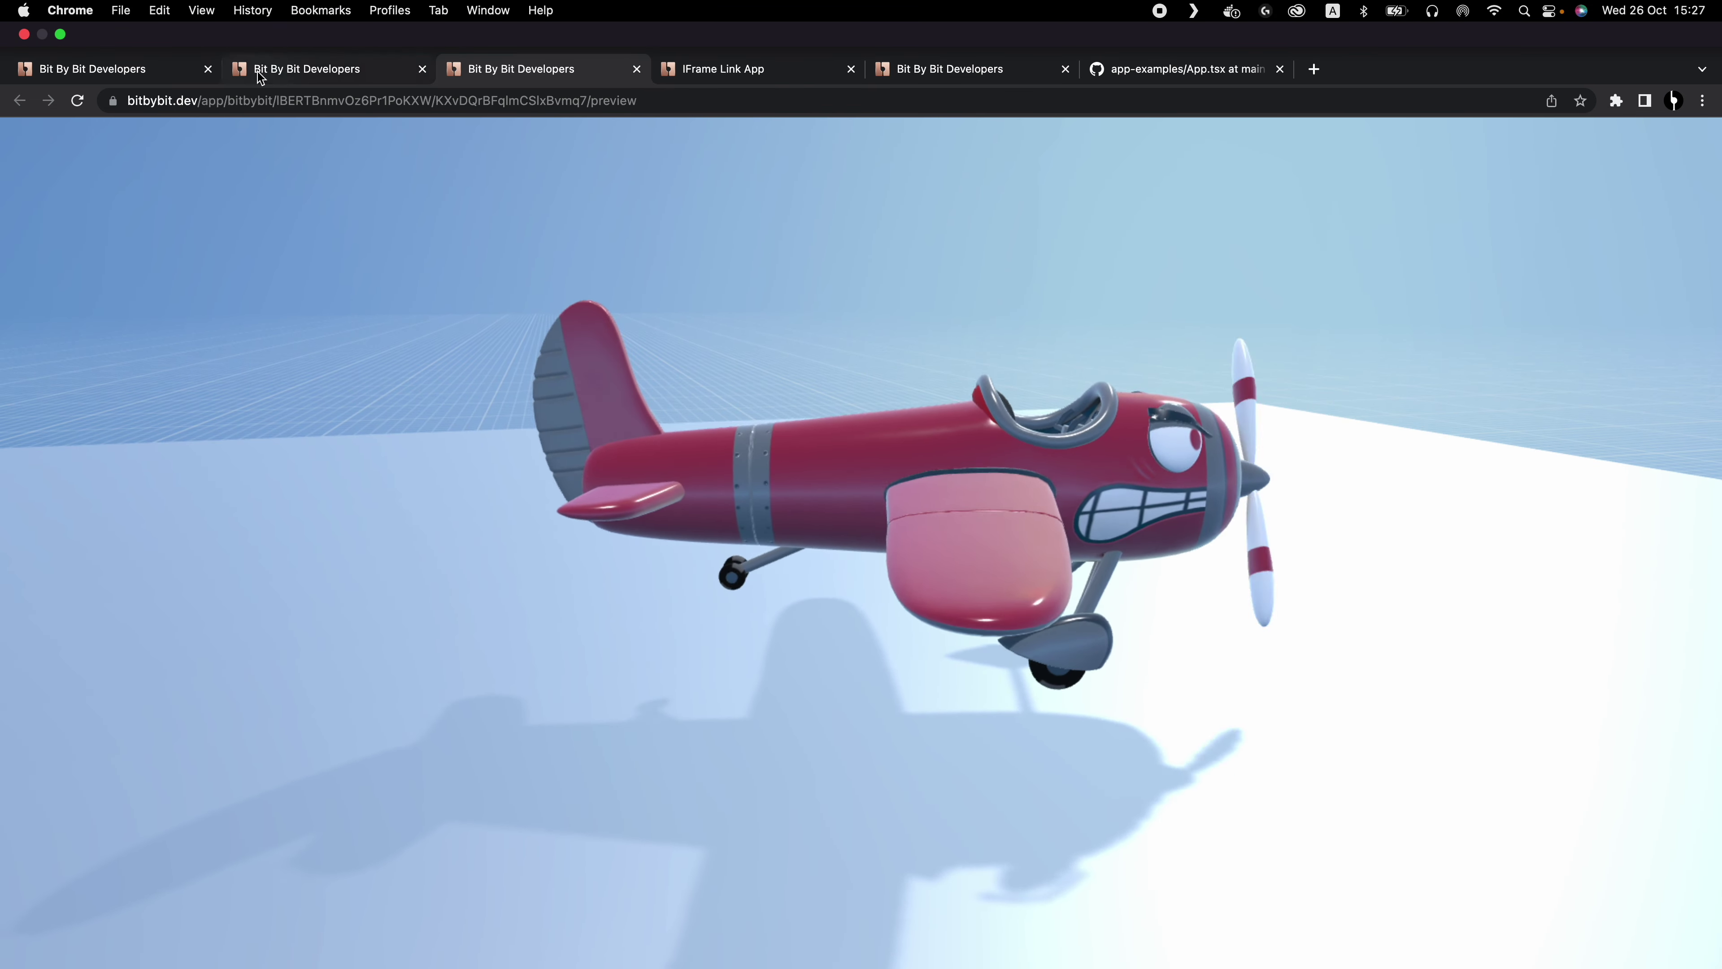
{"action": "left_click", "coordinate": [306, 69]}
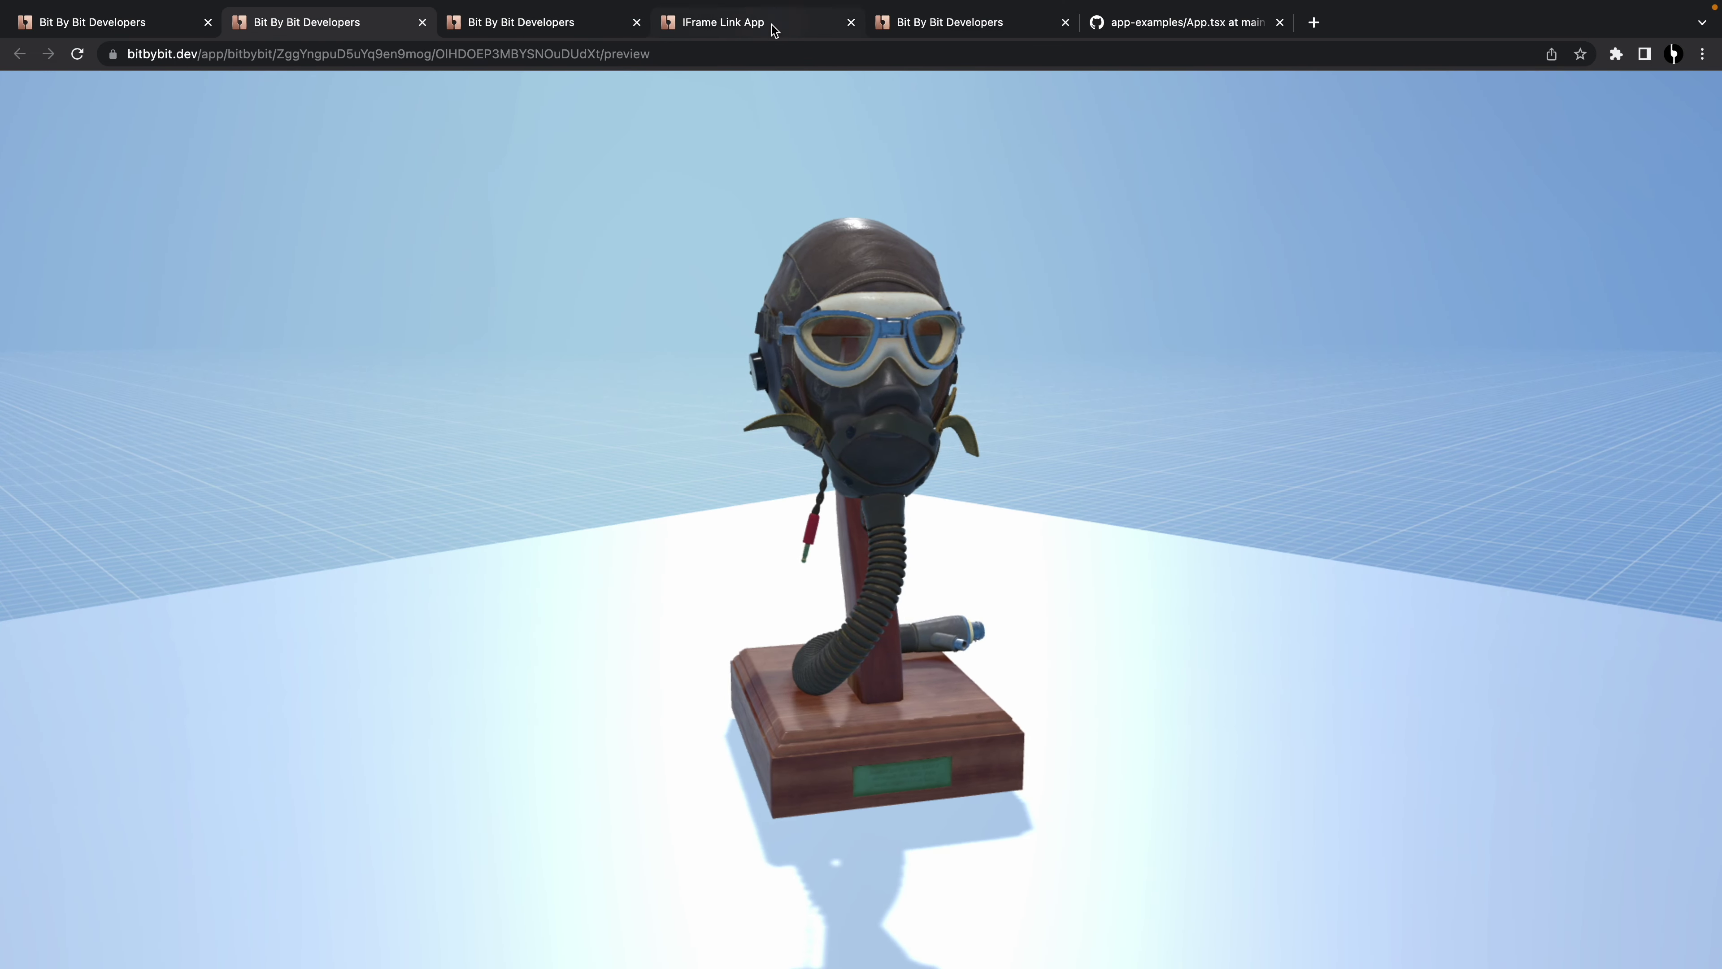
{"action": "left_click", "coordinate": [774, 27]}
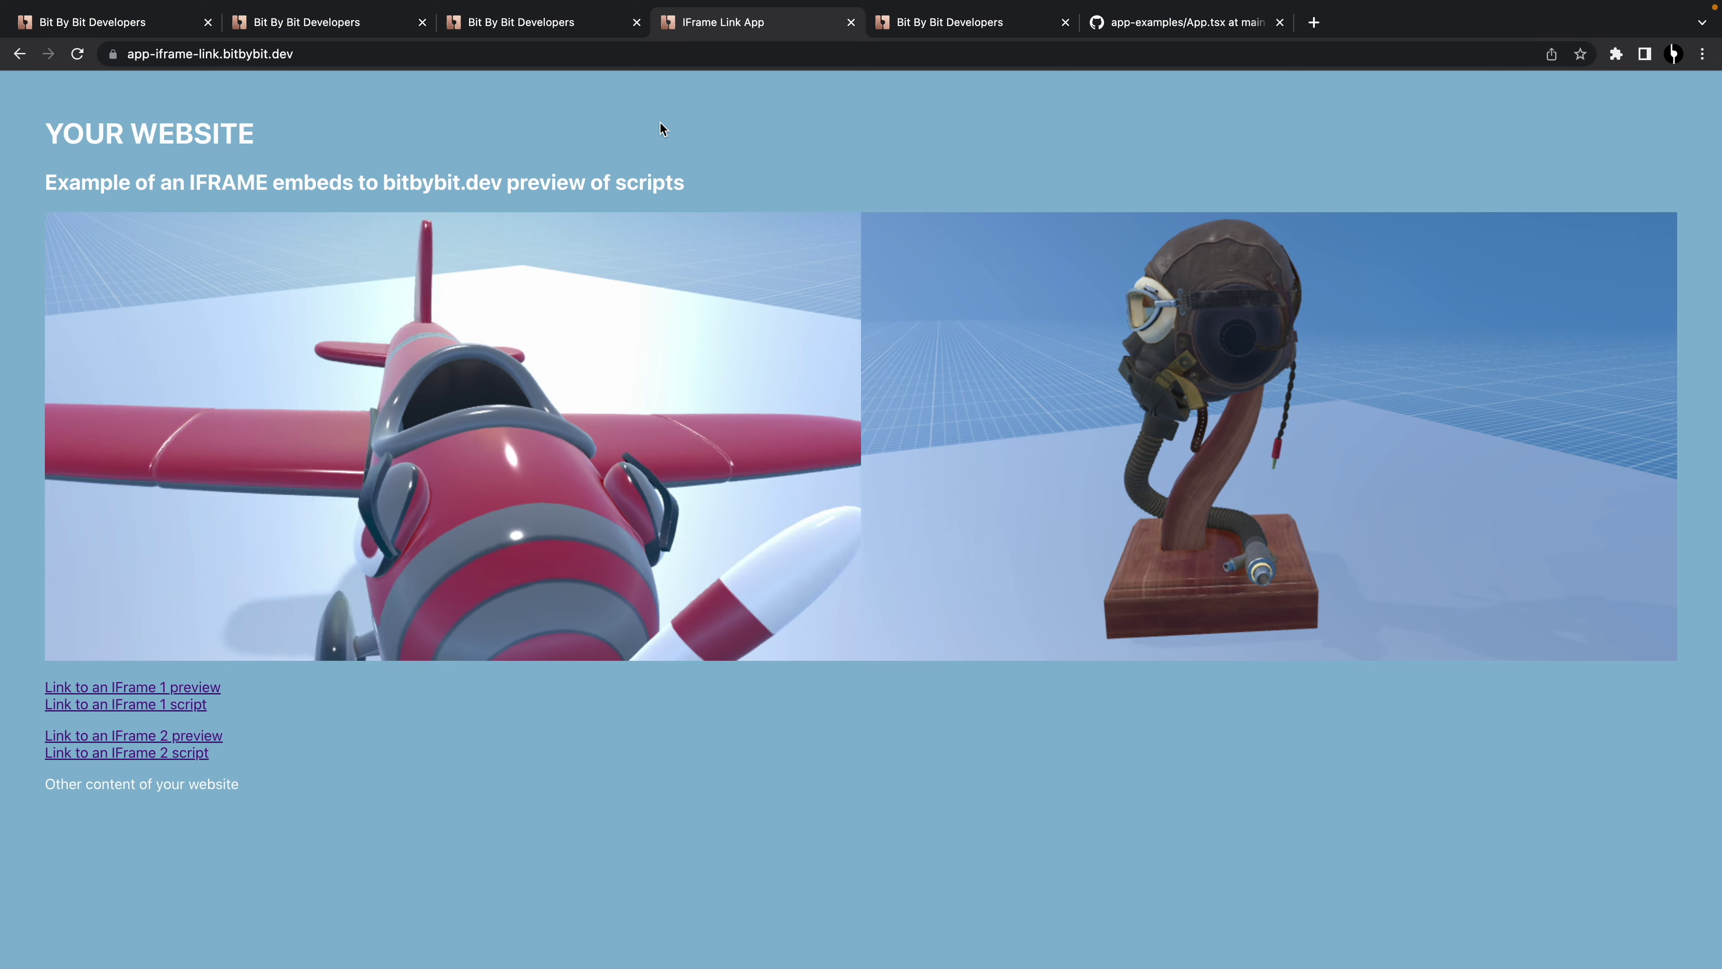
Step: Reload the example website to inspect the embedded models, and open the IFrame 1 preview link in a new tab
{"action": "key", "text": "super+r"}
{"action": "left_click", "coordinate": [931, 365]}
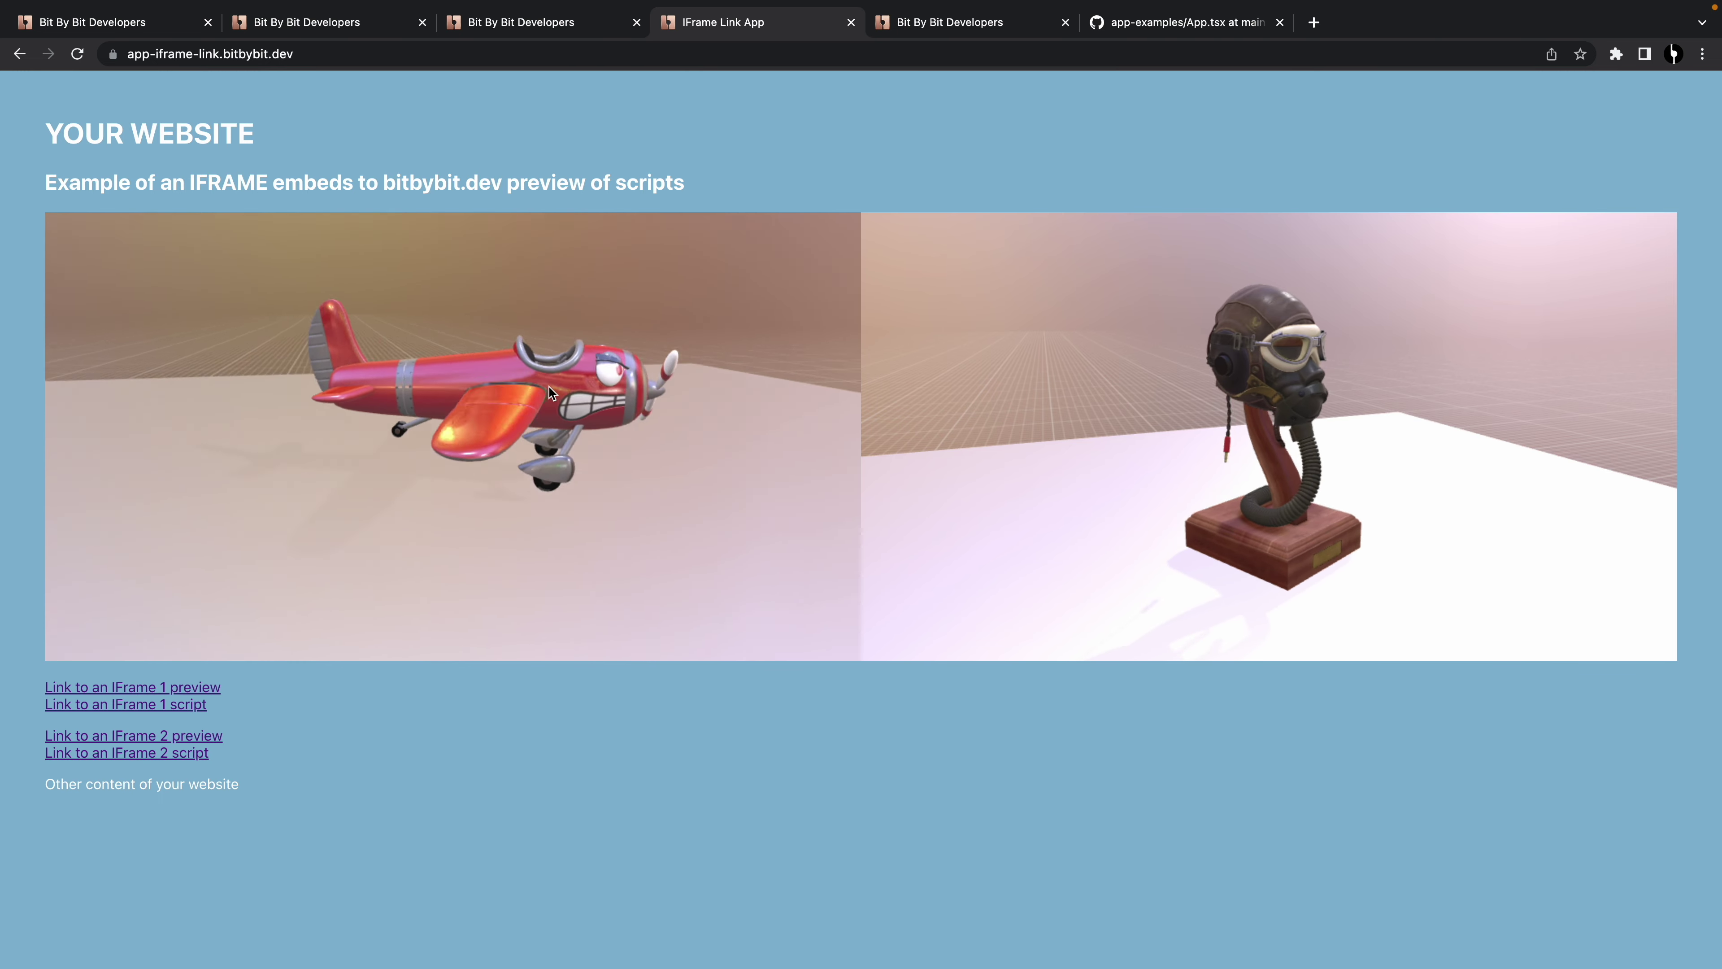
{"action": "left_click_drag", "start_coordinate": [600, 400], "coordinate": [505, 384]}
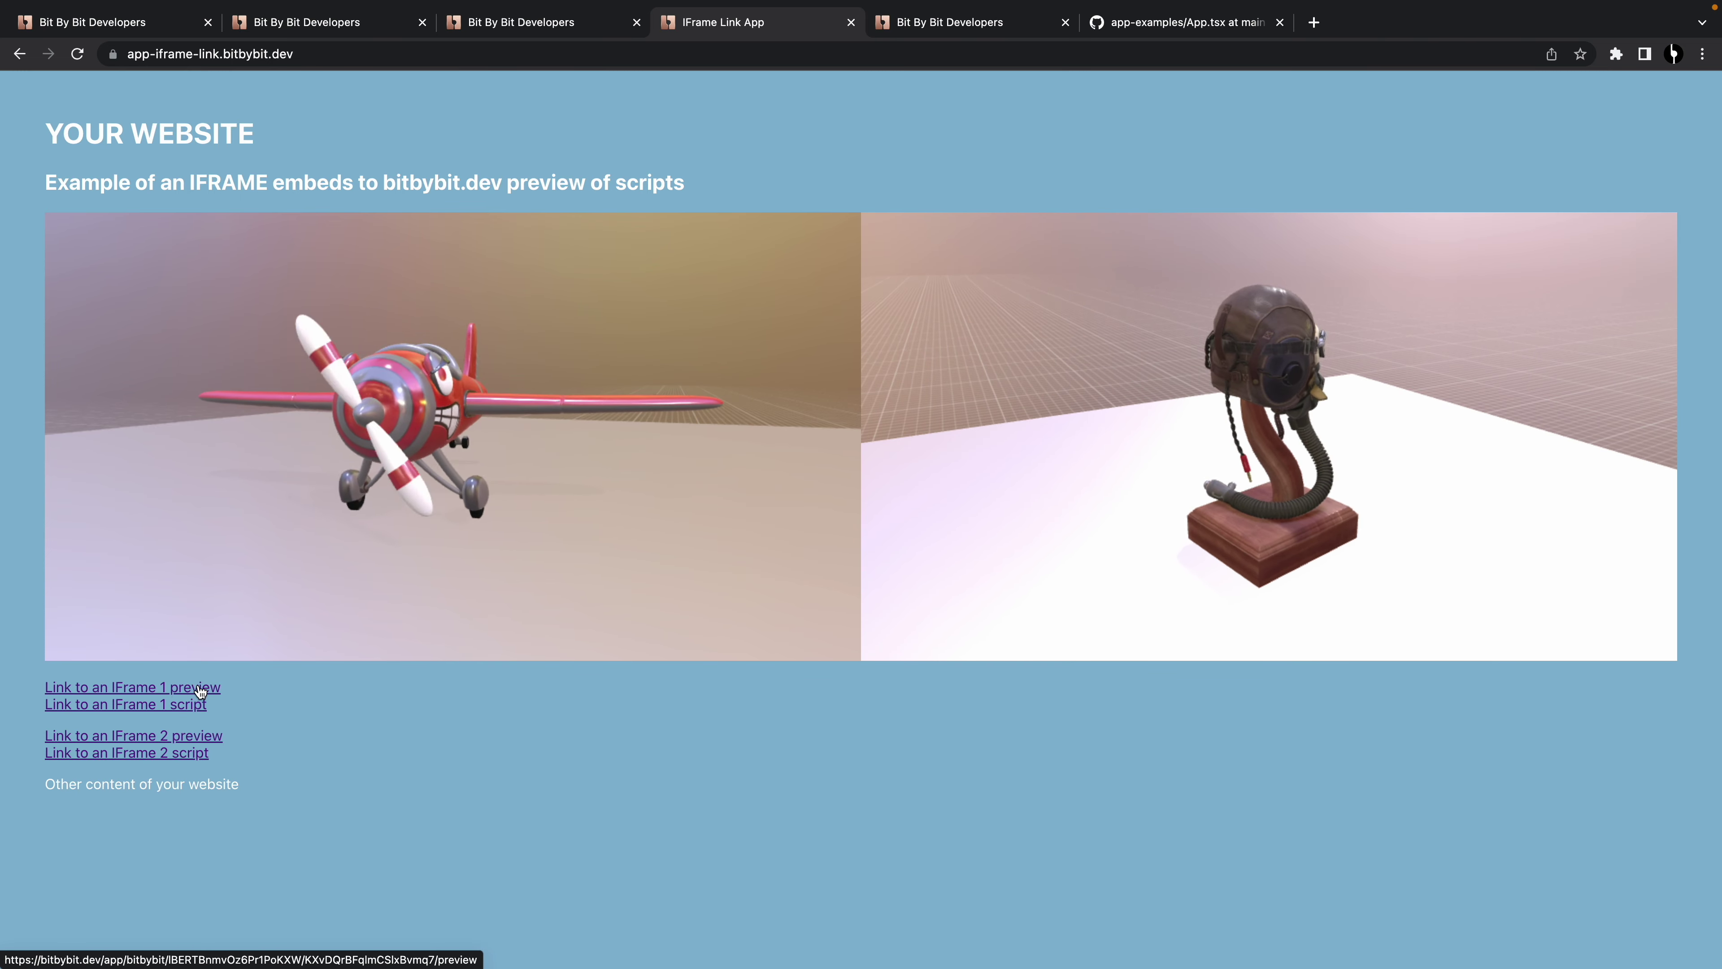
{"action": "left_click", "coordinate": [218, 696], "text": "super"}
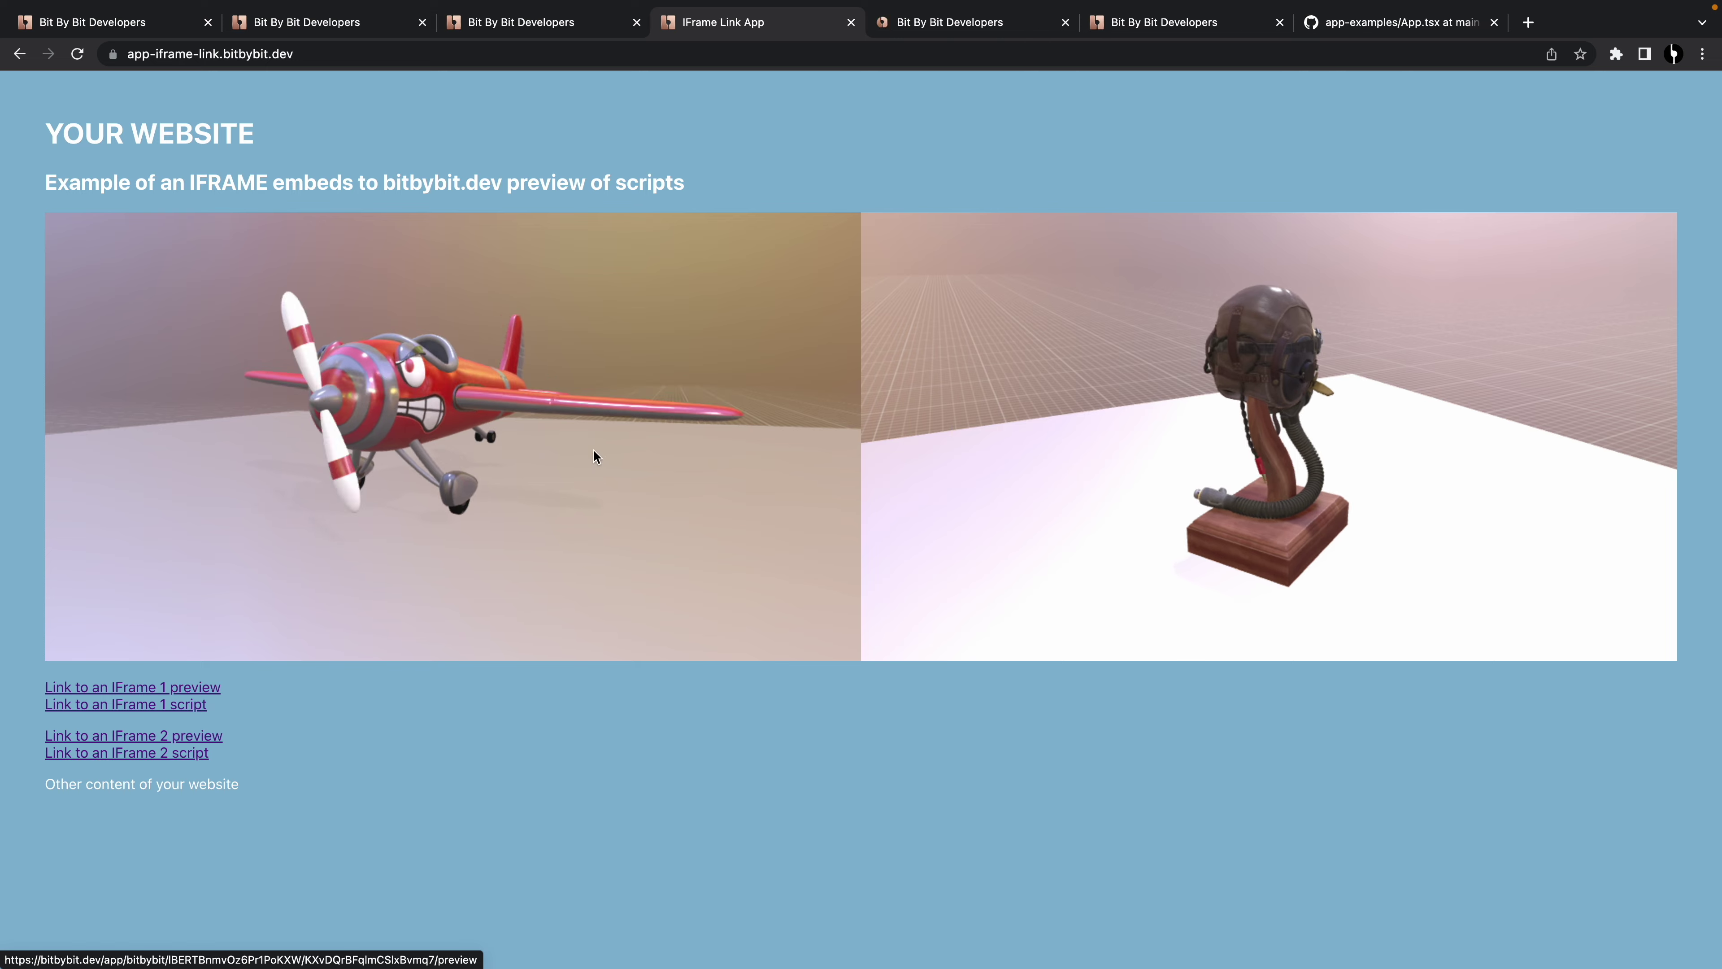